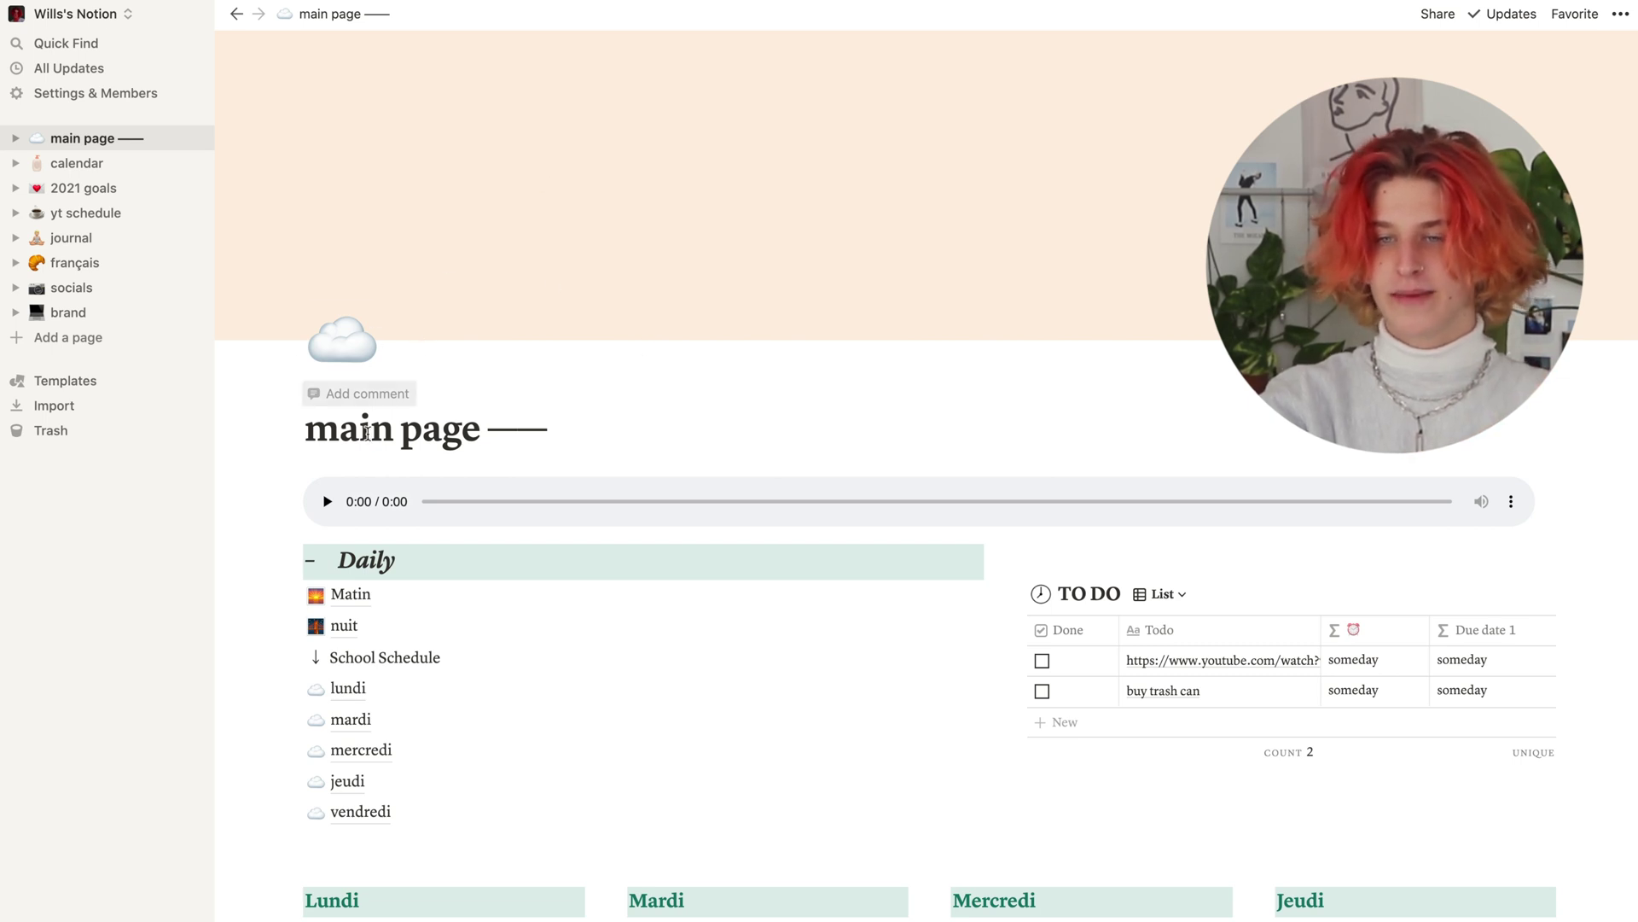
- Play the audio track embedded beneath the main page title briefly and pause it
scroll(367, 433, "down", 1)
left_click(321, 465)
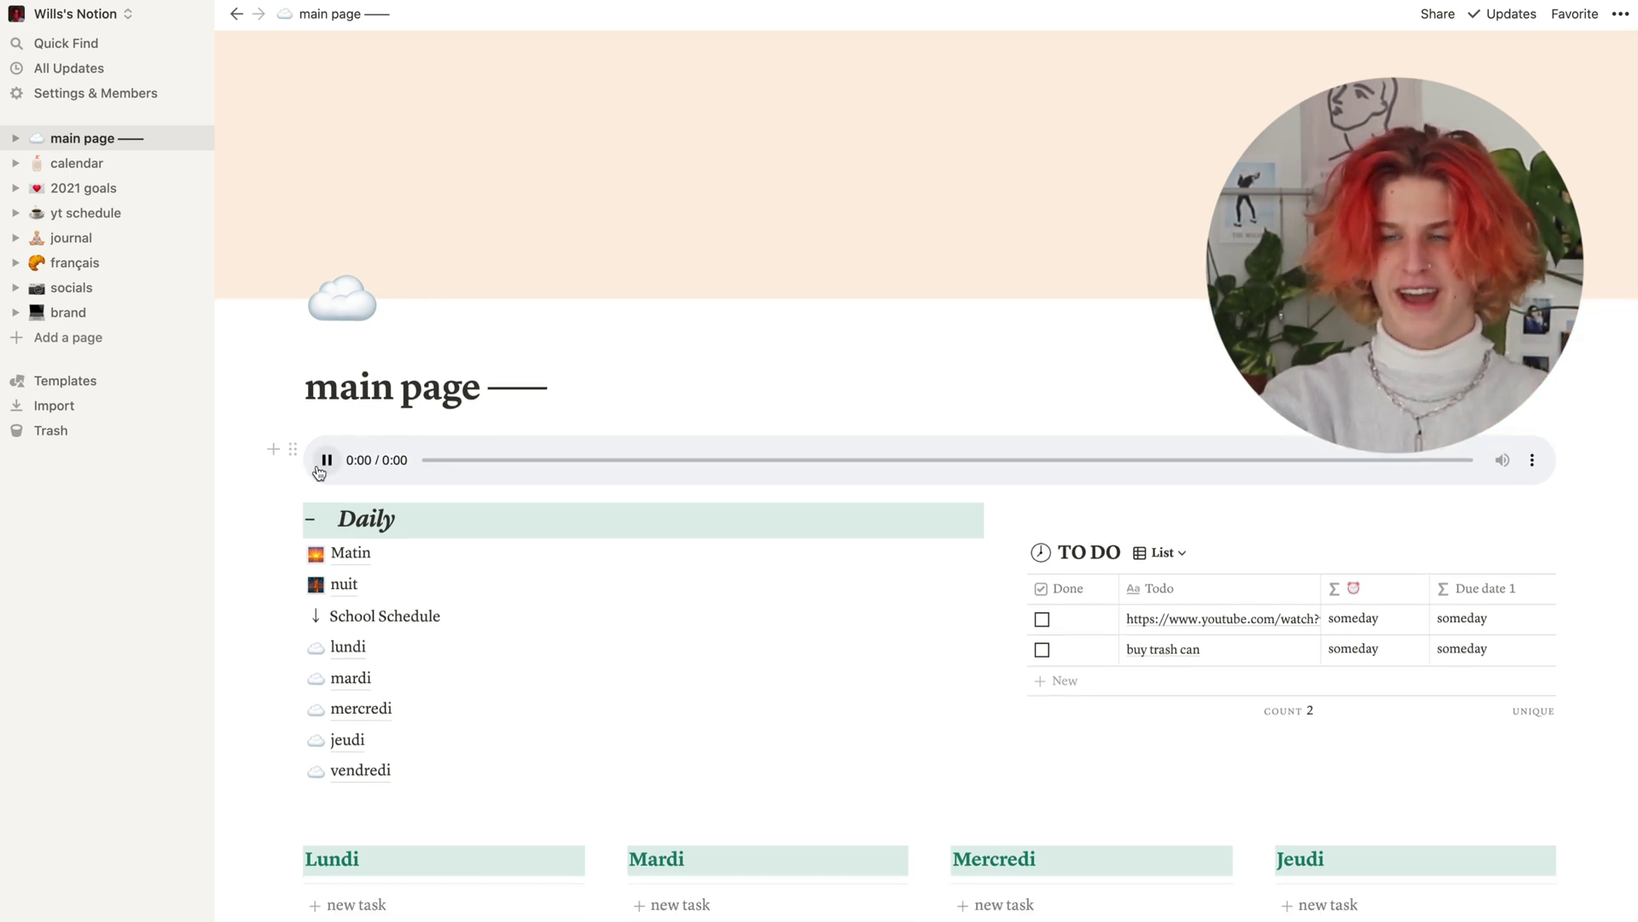
left_click(323, 469)
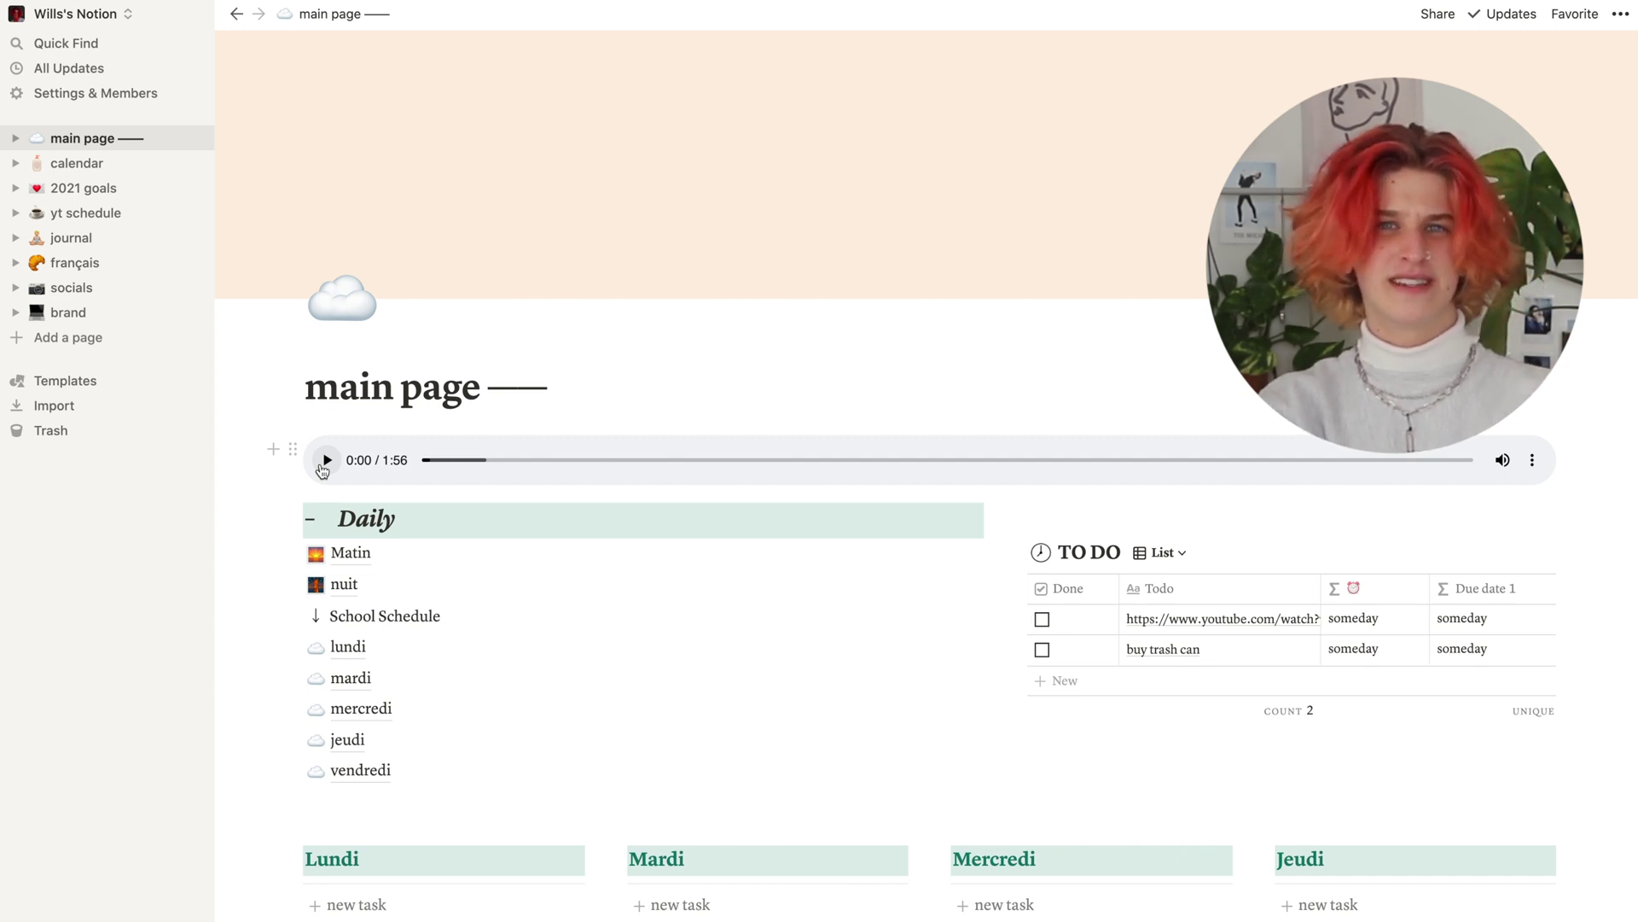
- View the Matin and nuit routine pages from the Daily section, returning to the main page after each
scroll(329, 495, "down", 7)
scroll(344, 550, "down", 1)
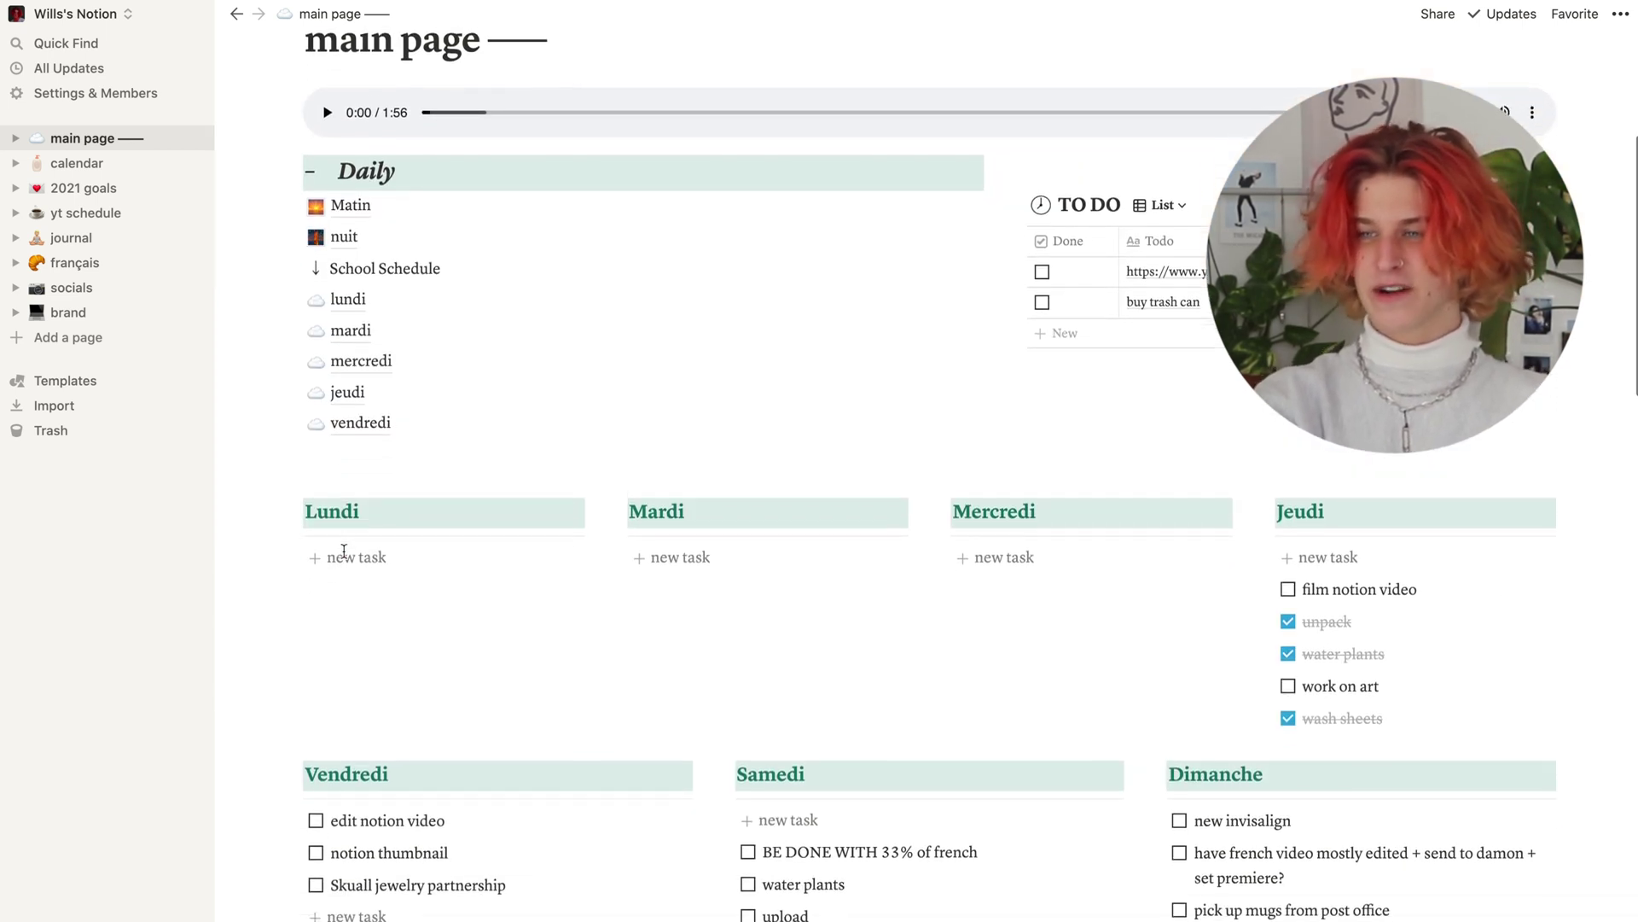
left_click(387, 217)
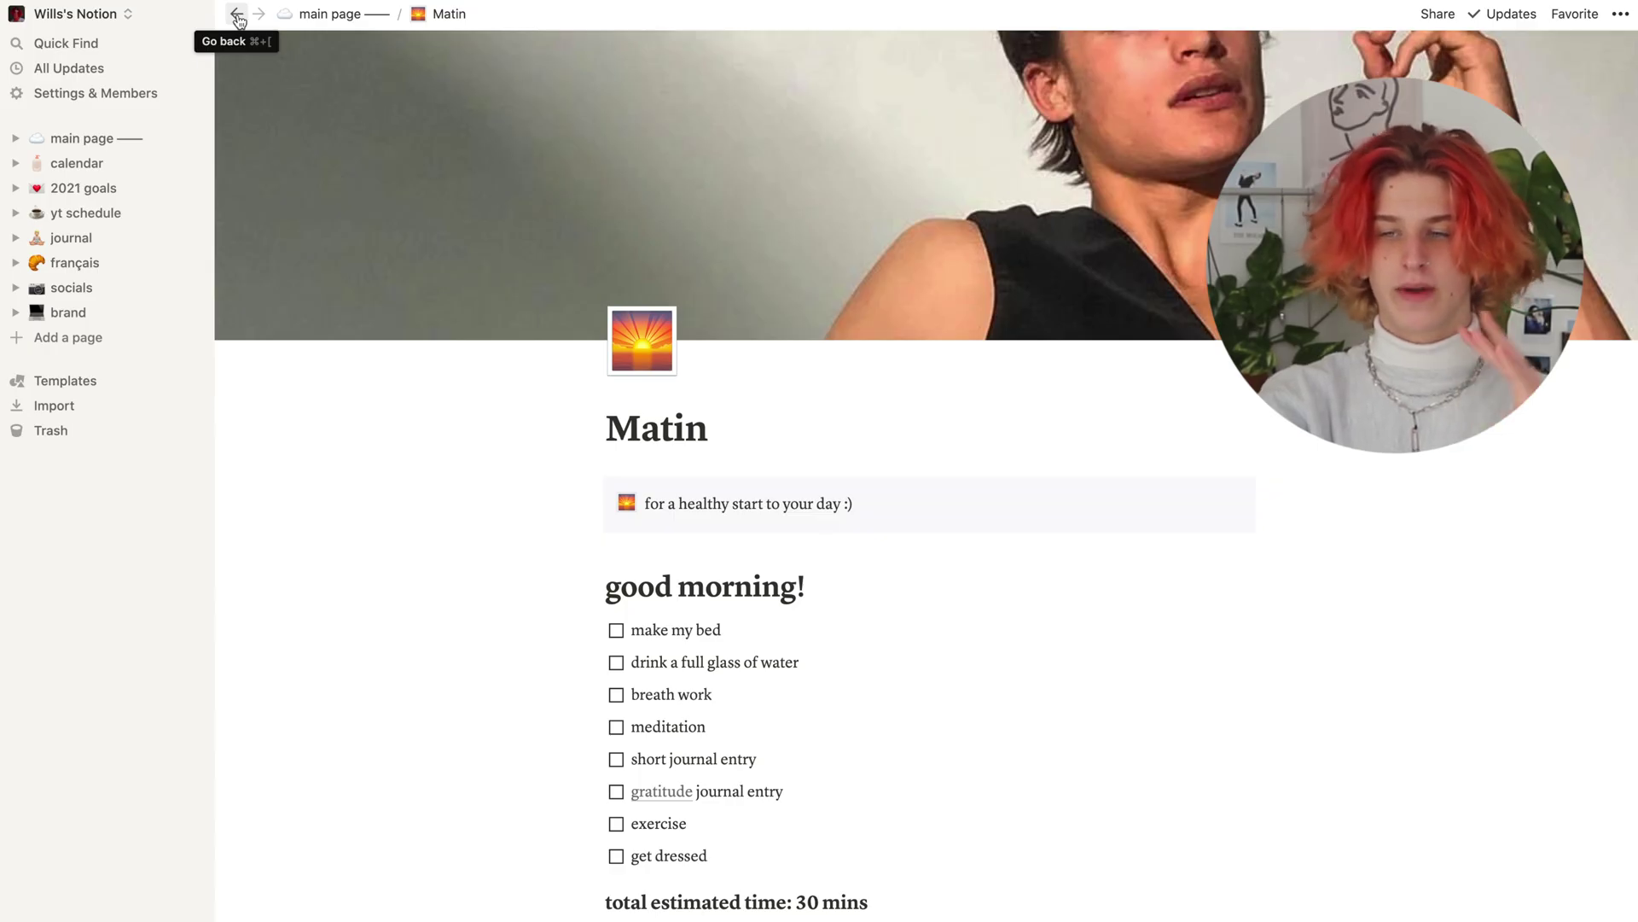
left_click(237, 16)
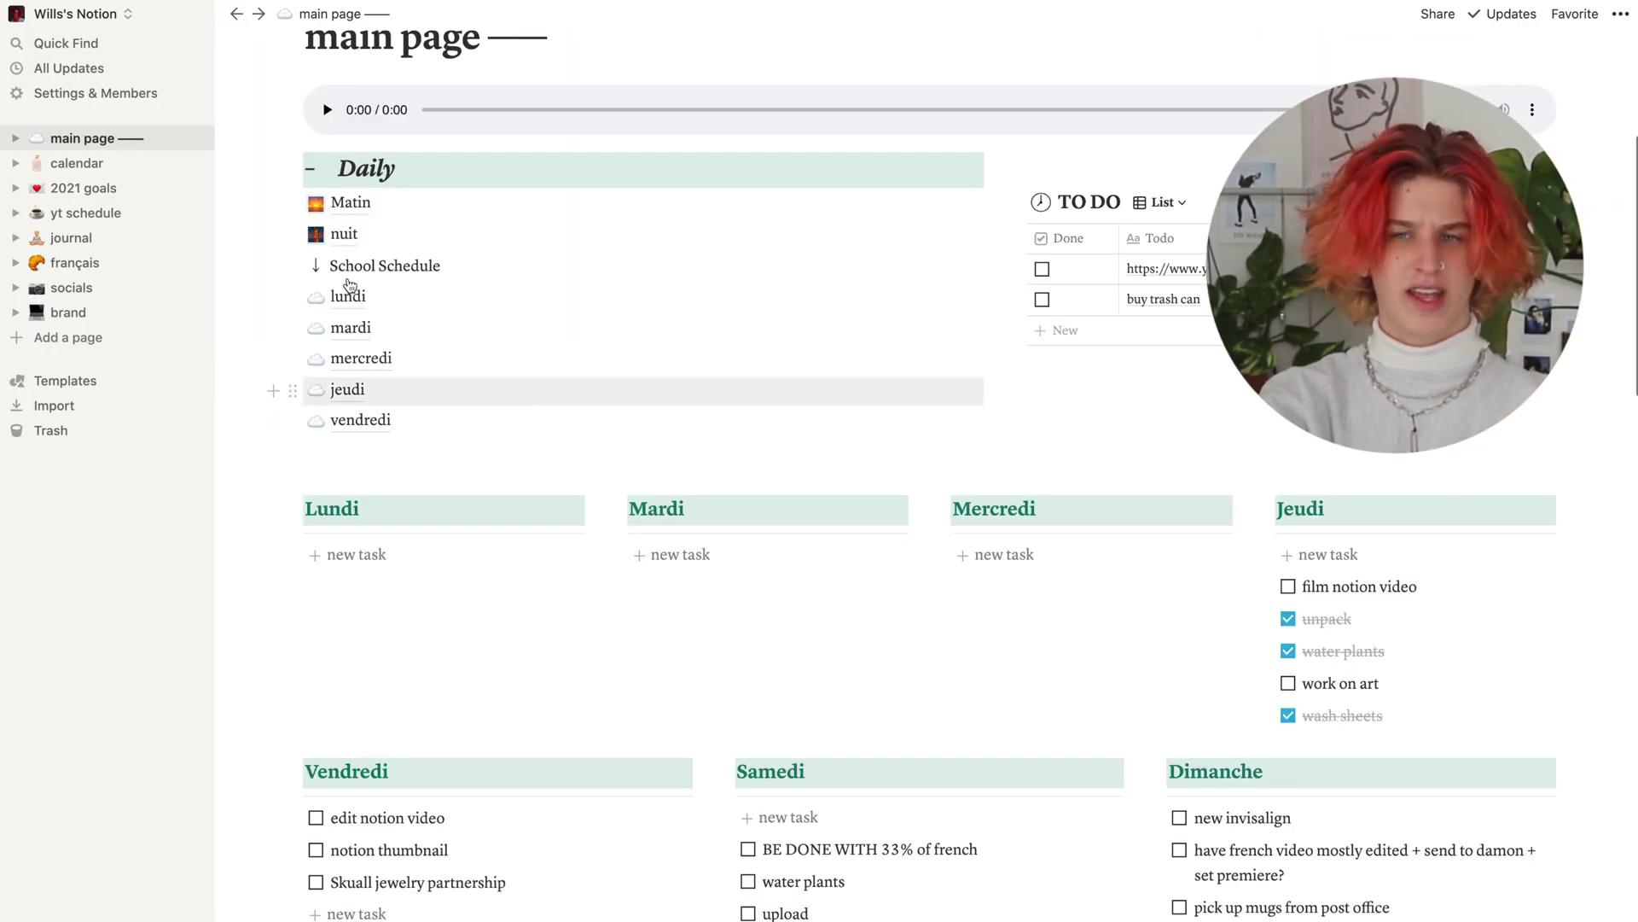
left_click(337, 243)
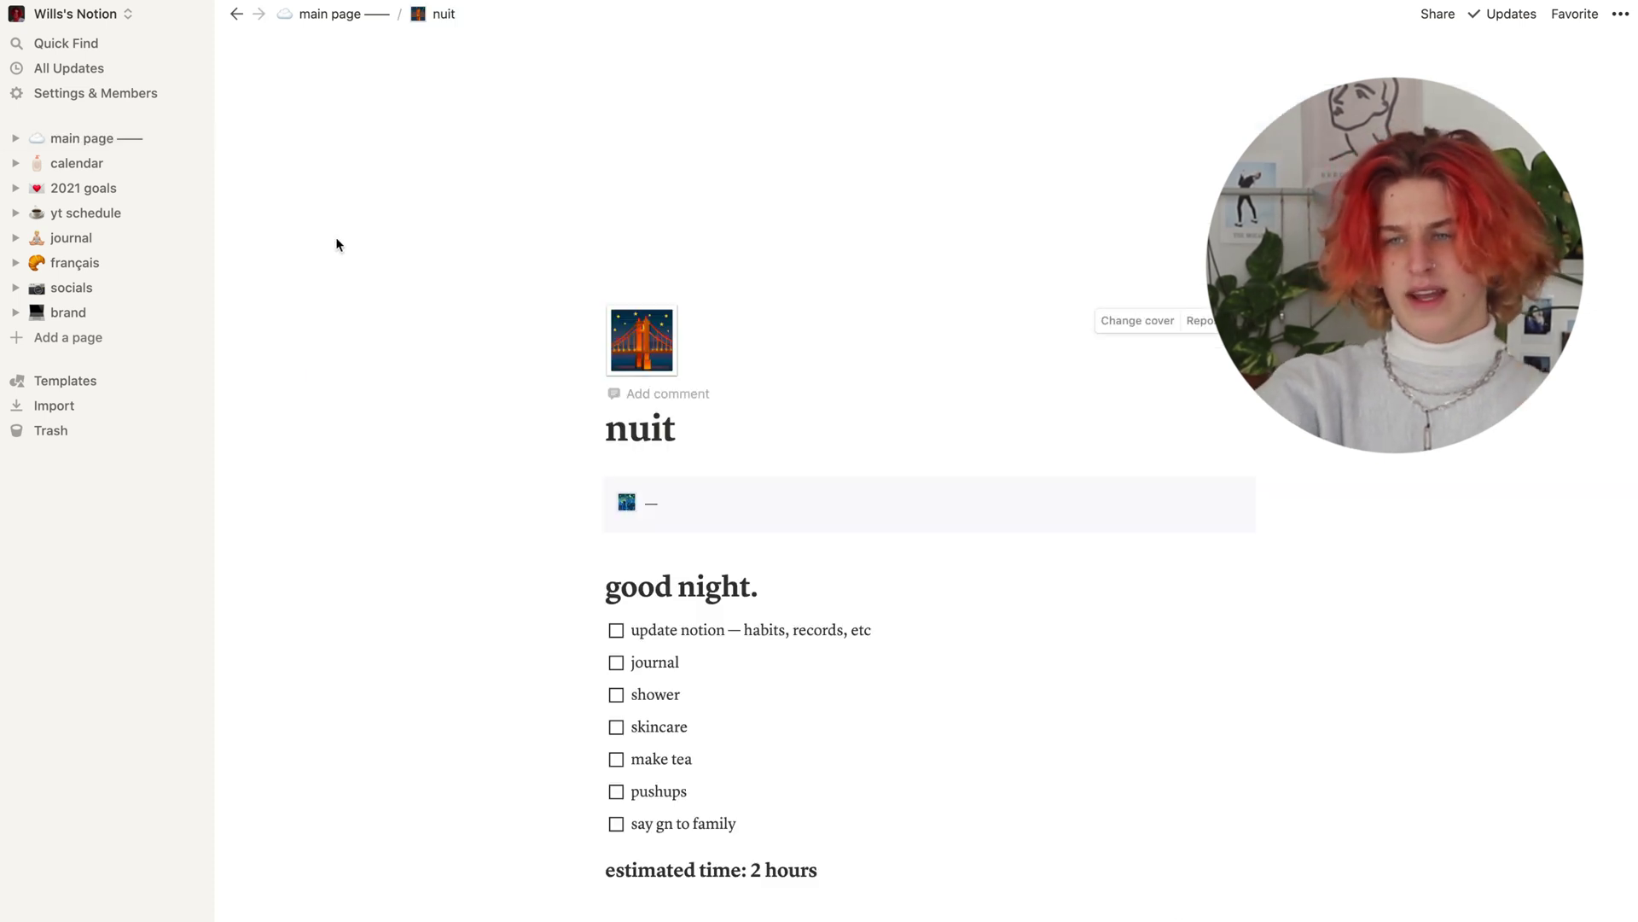
left_click(237, 15)
scroll(436, 414, "up", 1)
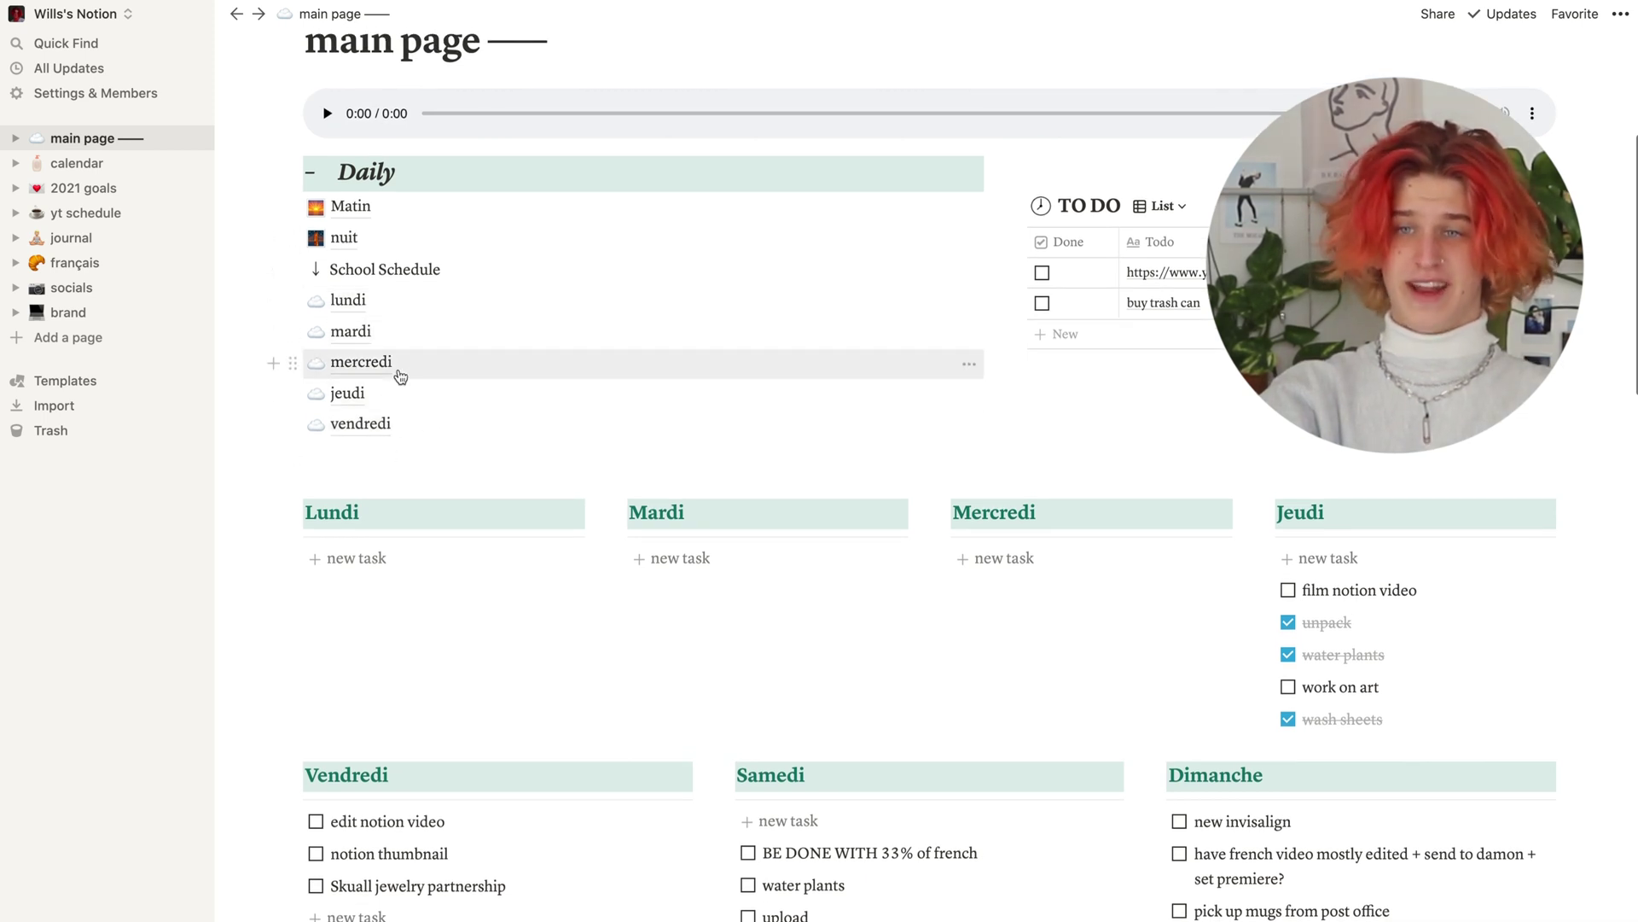
- View the lundi and mercredi school schedule boards, returning to the main page after each
left_click(348, 301)
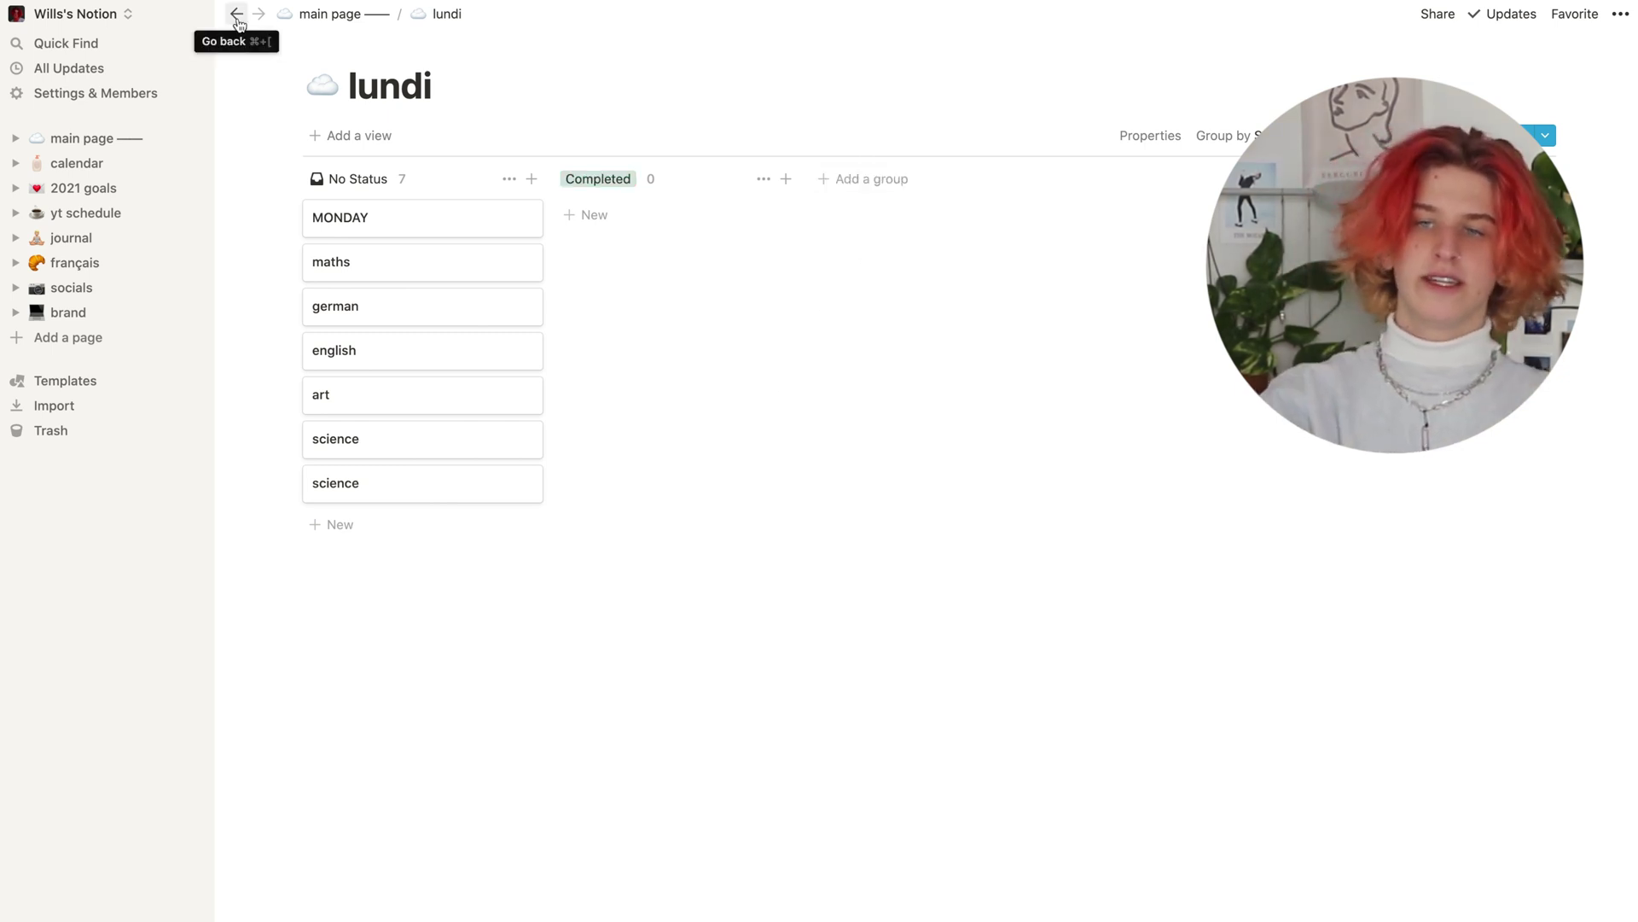
left_click(237, 17)
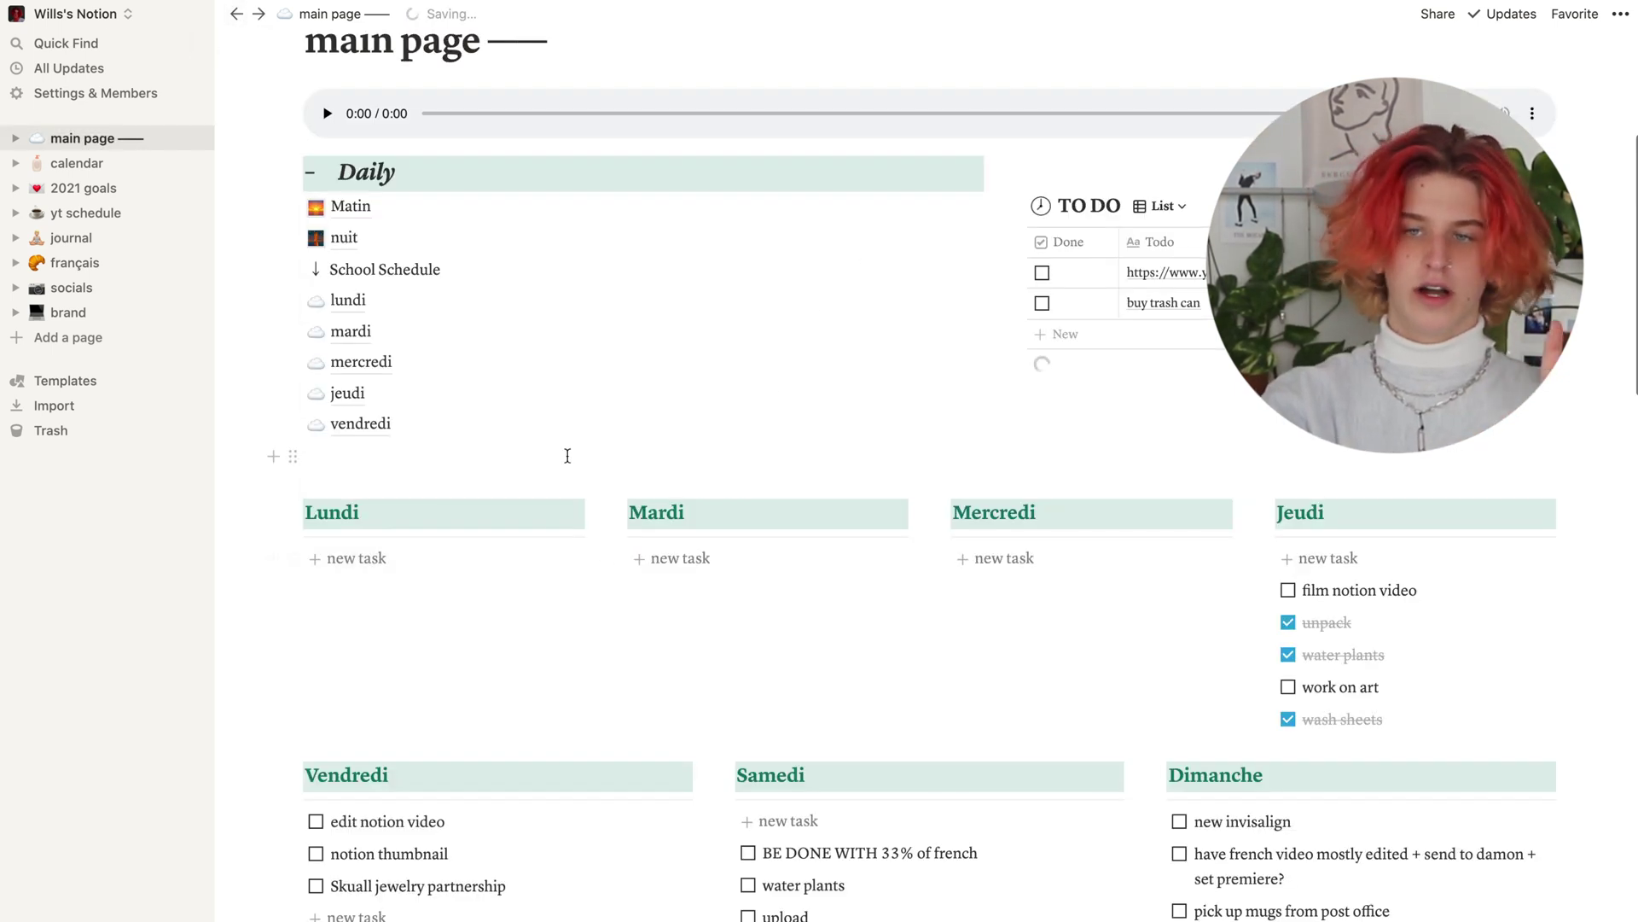
left_click(361, 363)
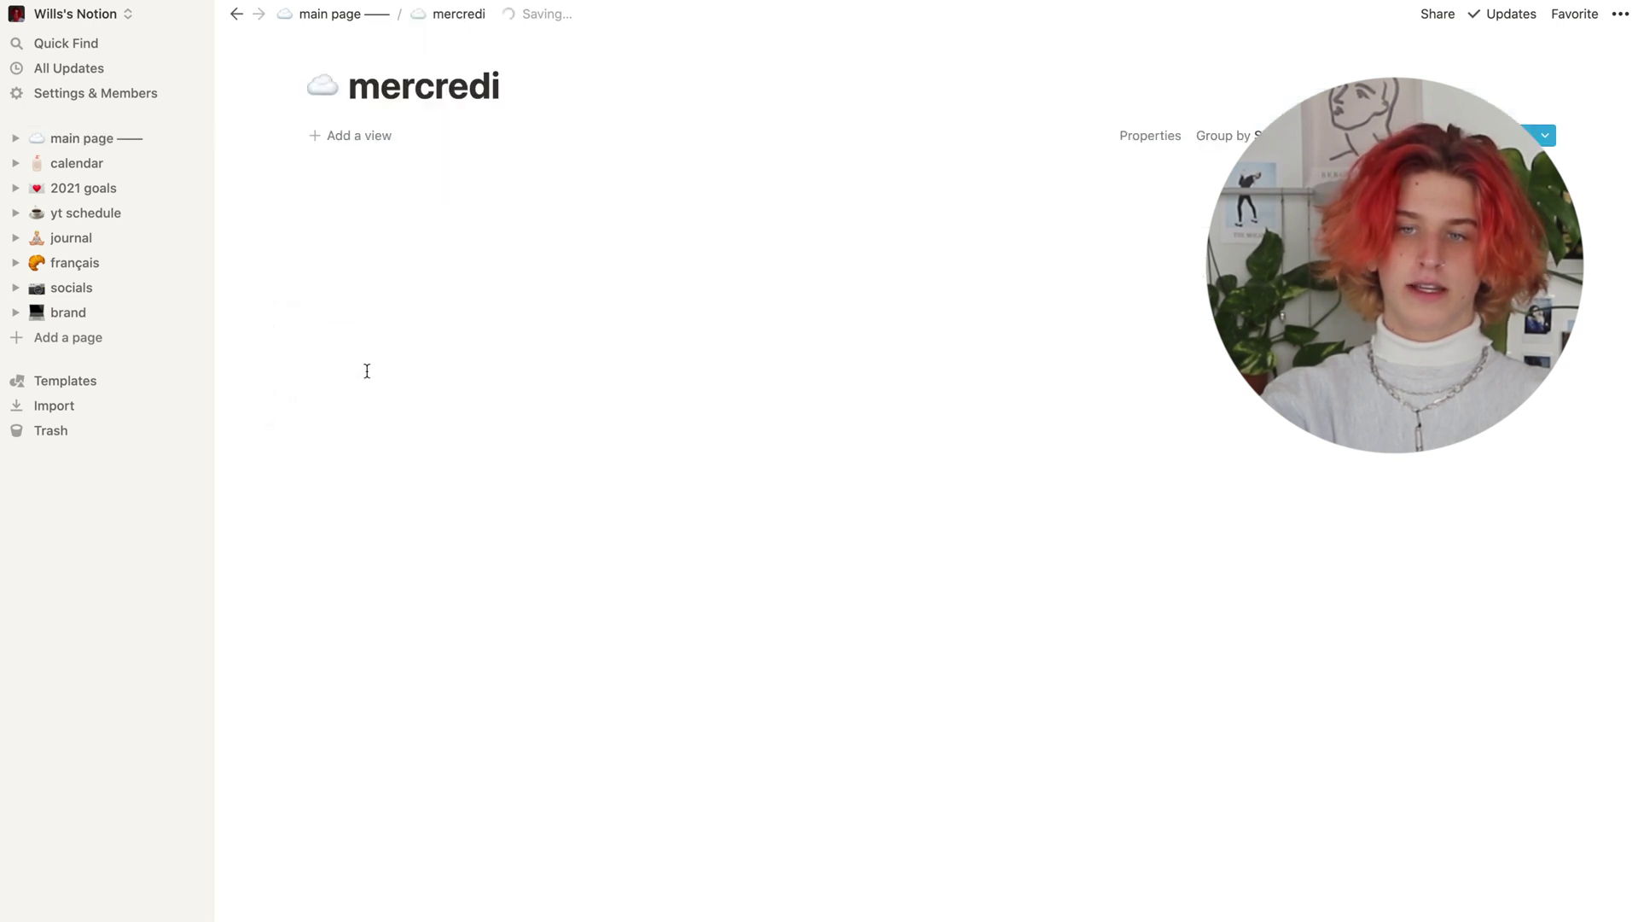
left_click(239, 19)
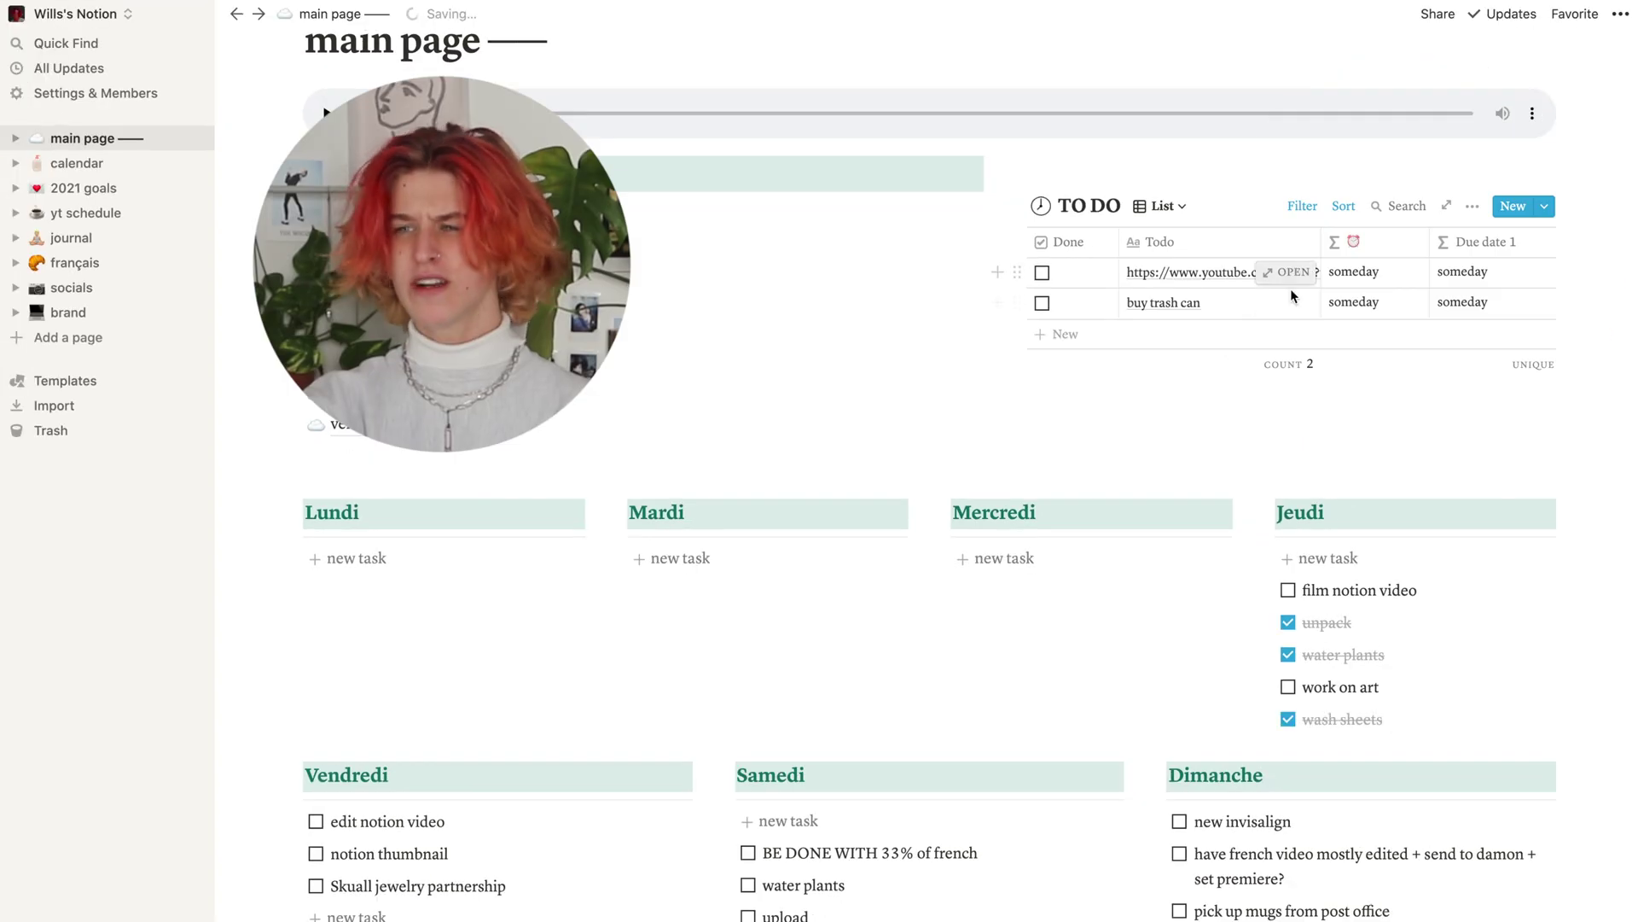
- Mark the YouTube link item in the TO DO list as done
left_click(1042, 273)
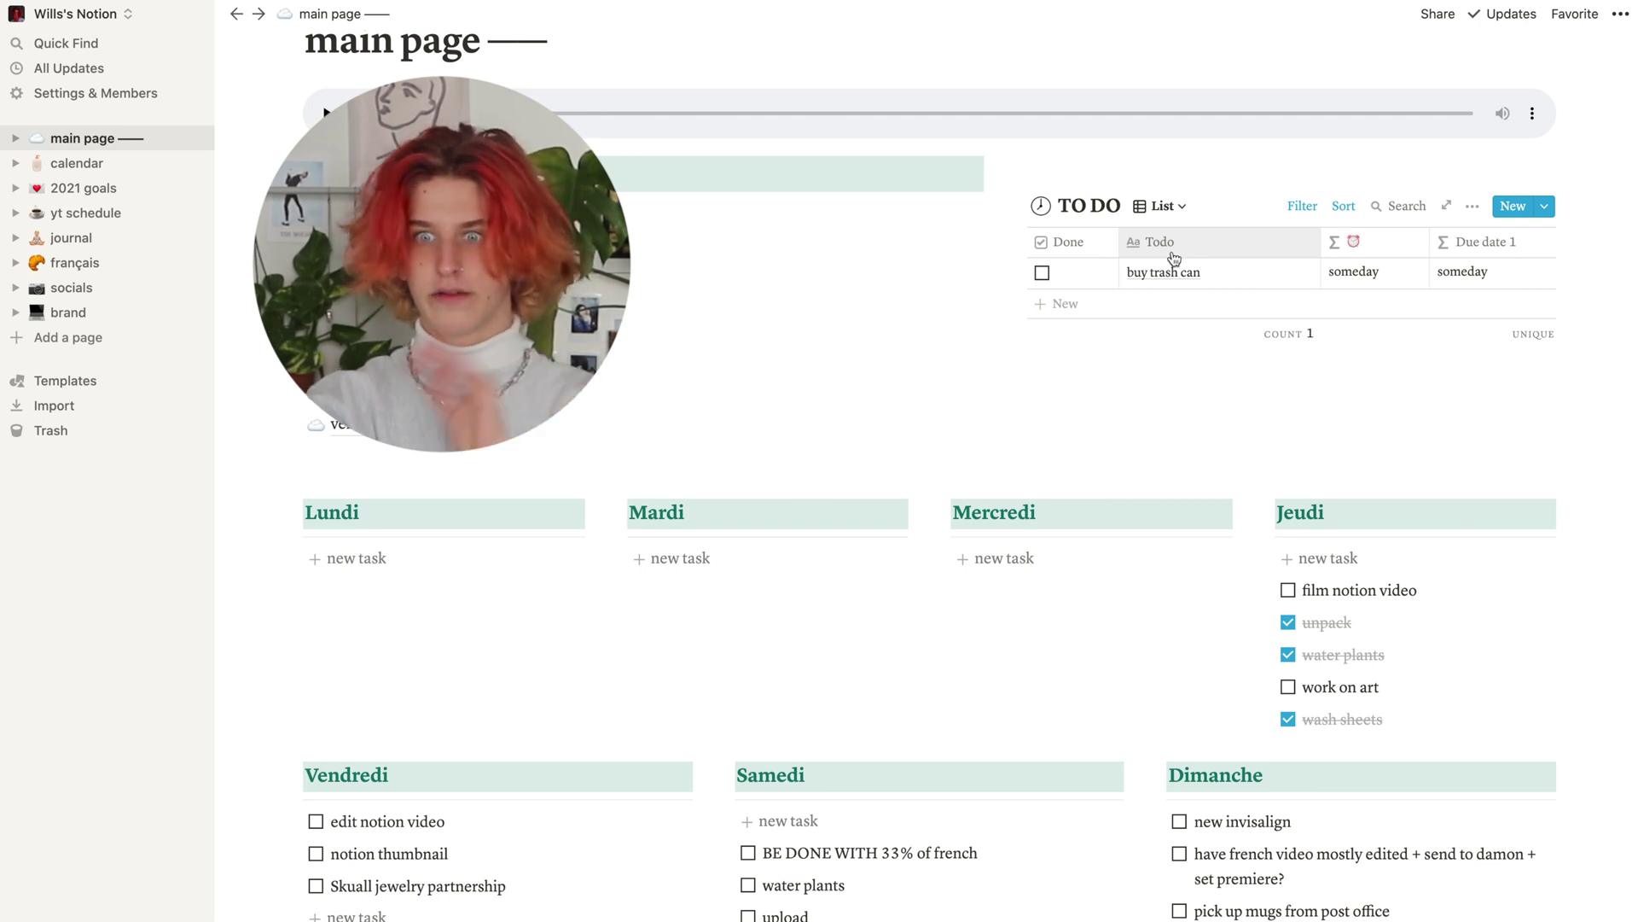
- Try checking off film notion video and deleting all of Jeudi's tasks, and restore the original Jeudi list
scroll(1006, 688, "down", 3)
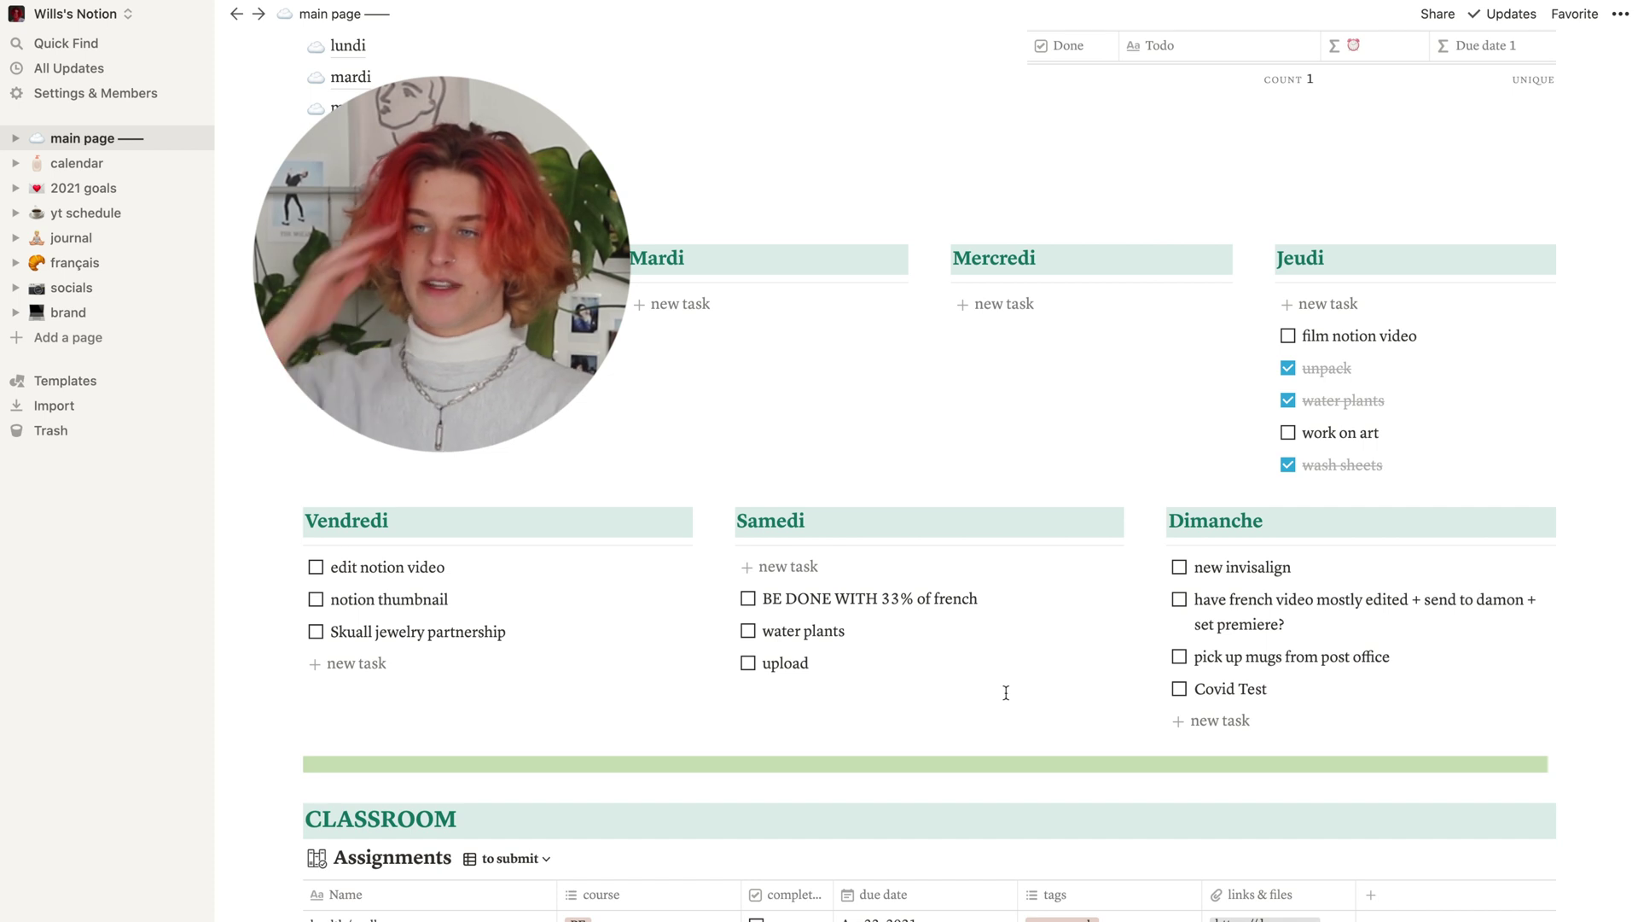
left_click(1288, 337)
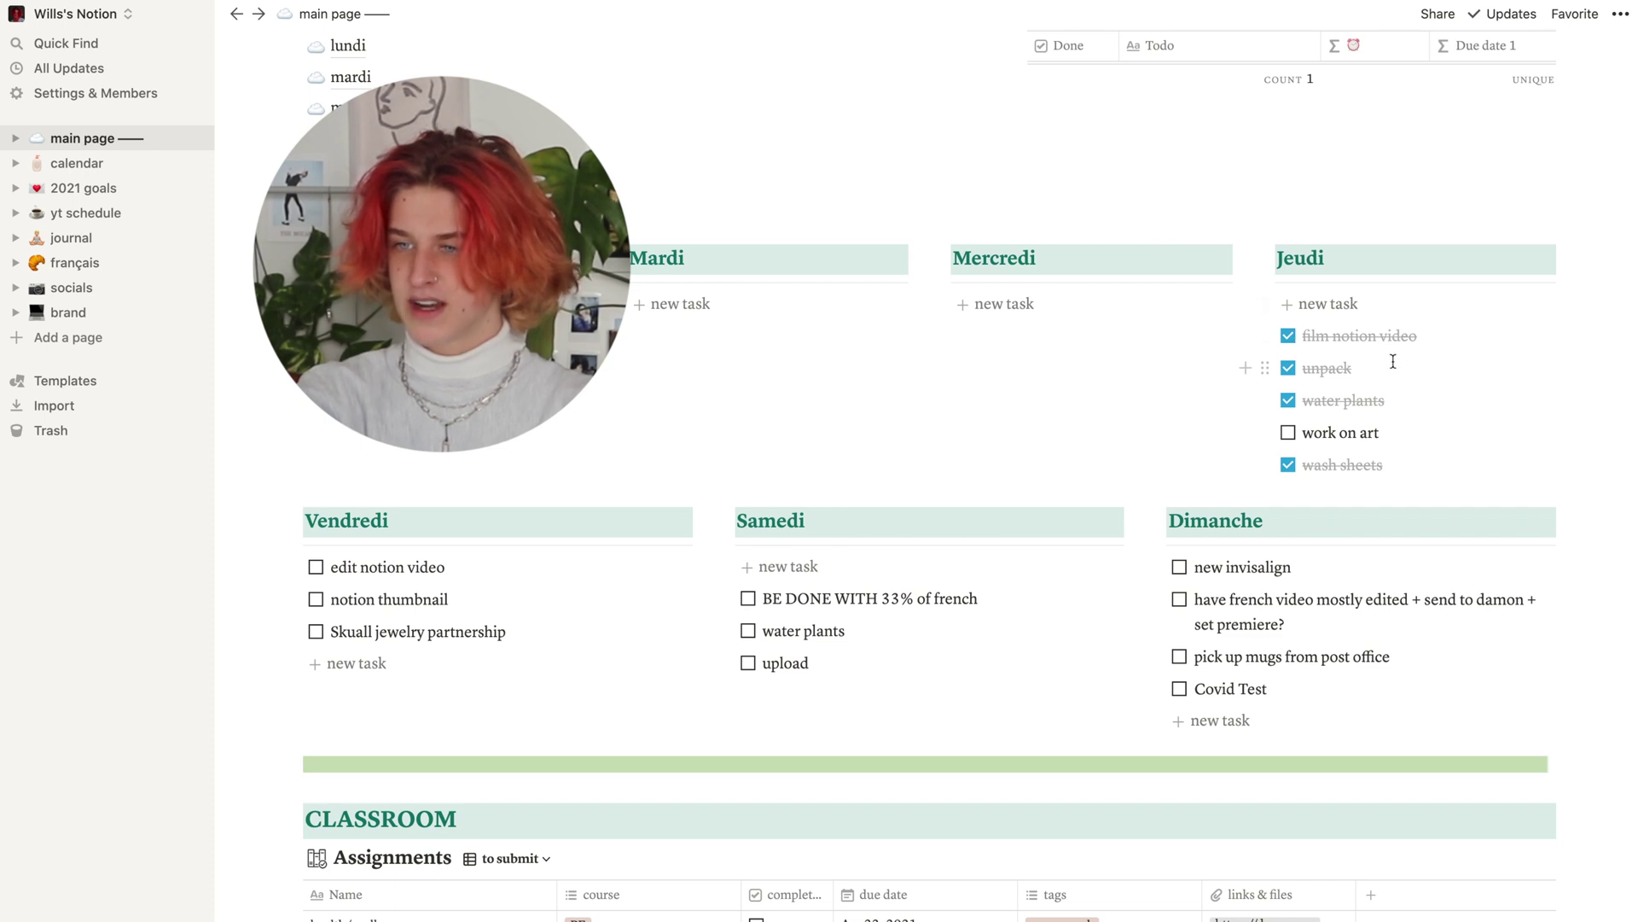
left_click_drag(1420, 495, 1293, 338)
key("BackSpace")
key("super+z")
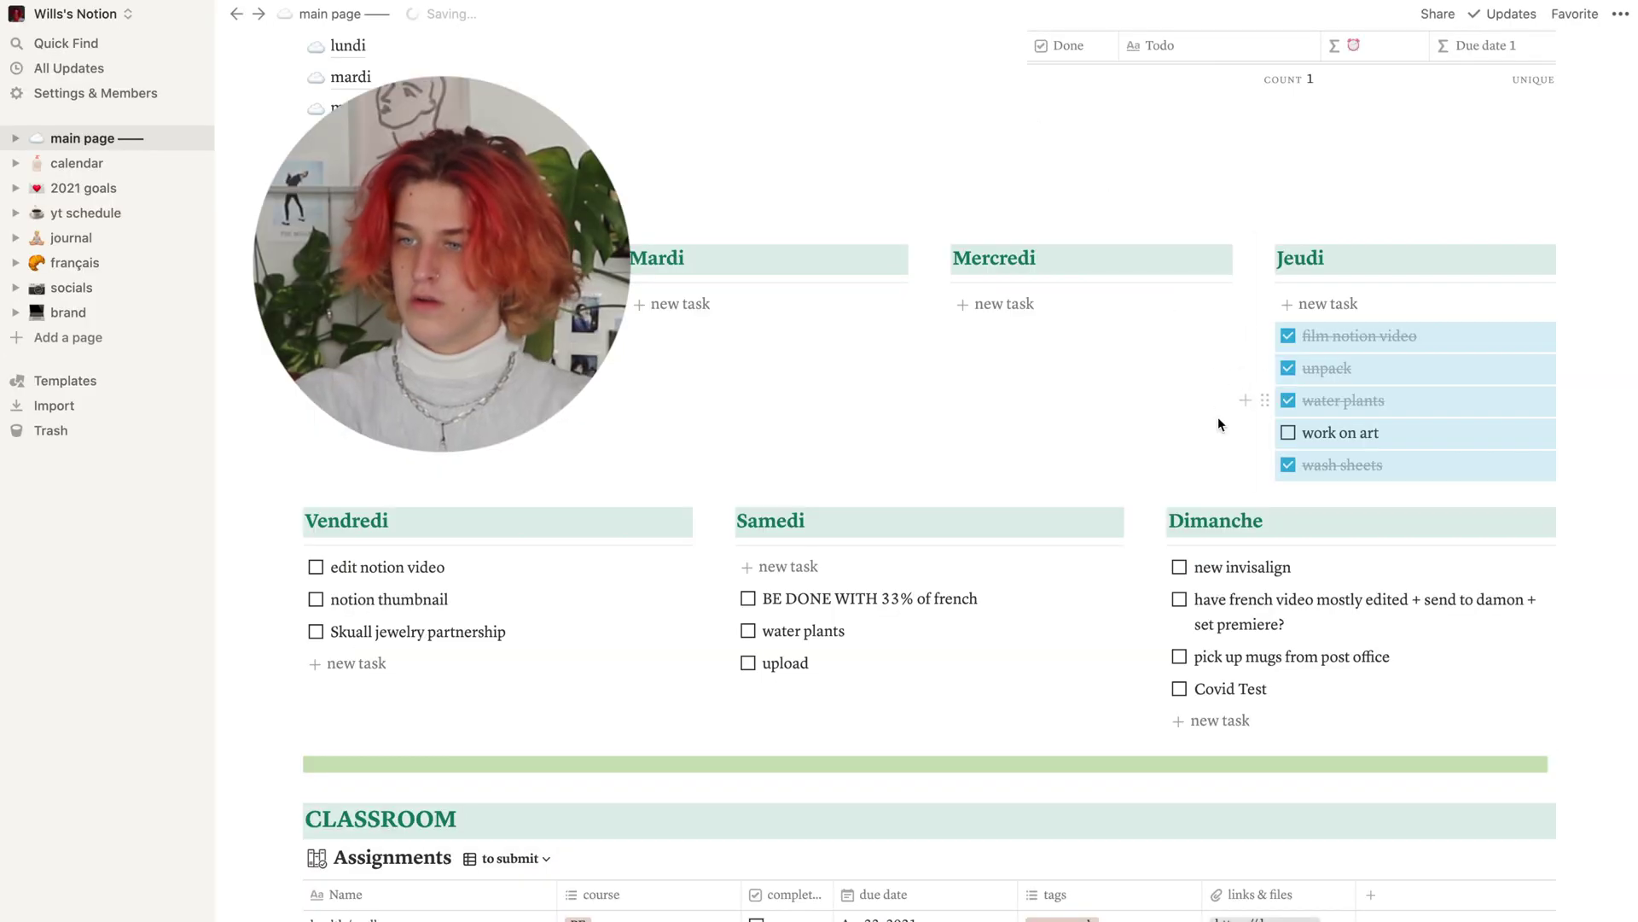
left_click(1219, 424)
left_click(1287, 335)
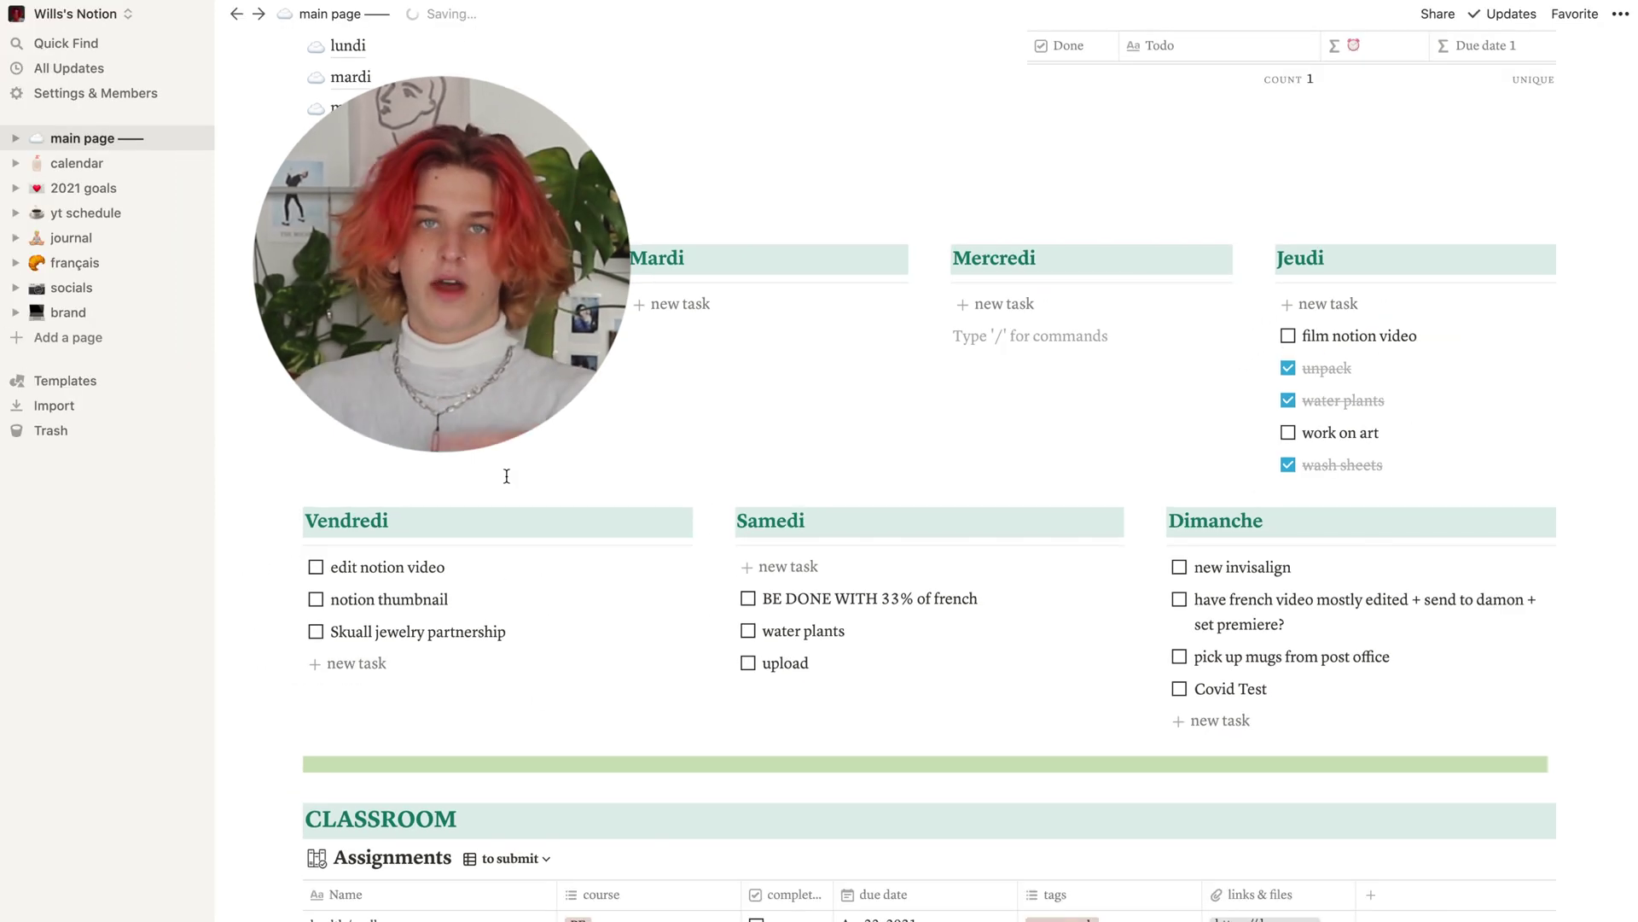
- Add a new task "plan week in notion" to the Dimanche list
left_click(1229, 723)
type("plan week in notion")
left_click(1112, 777)
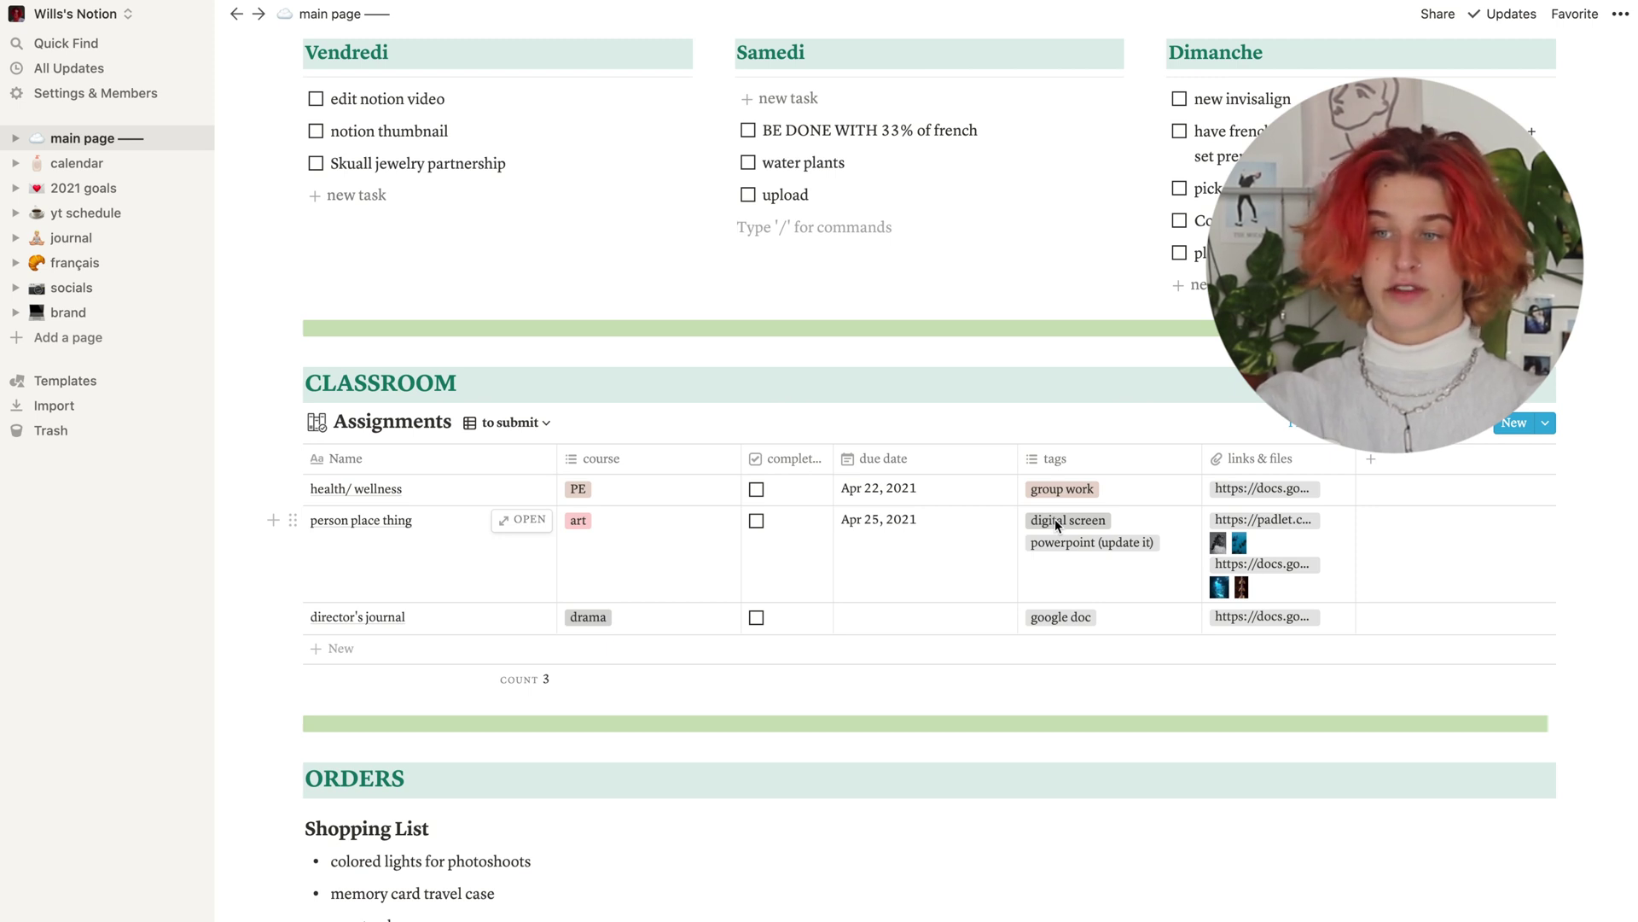
- Examine the links and images attached to the person place thing assignment in the Assignments table
left_click(1263, 539)
scroll(1277, 652, "down", 3)
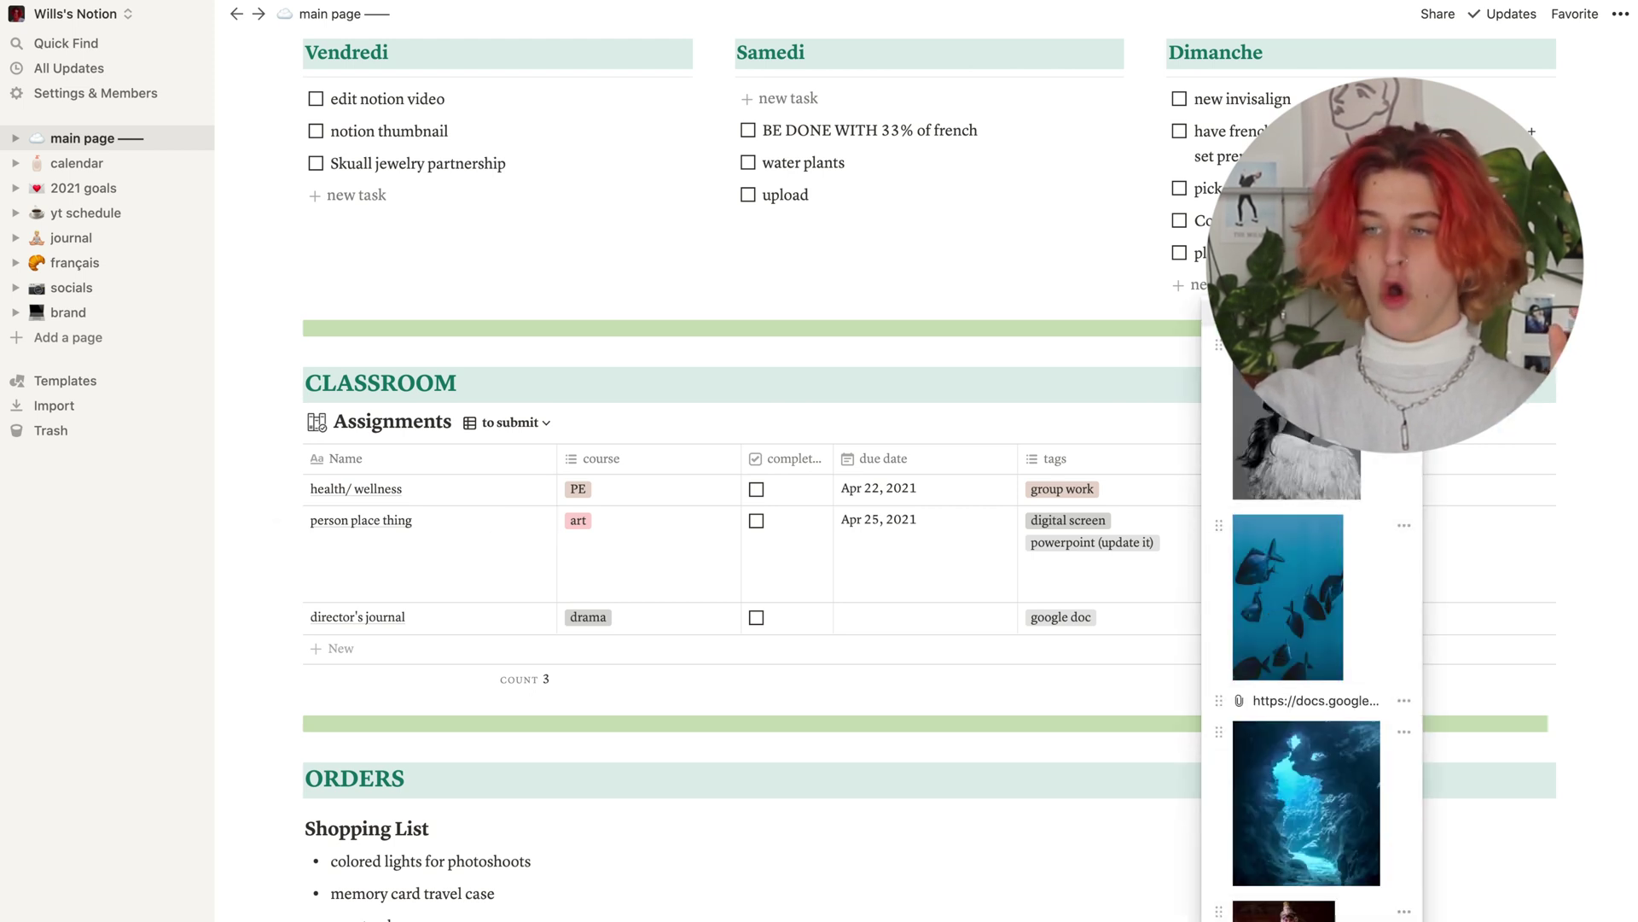
left_click(947, 276)
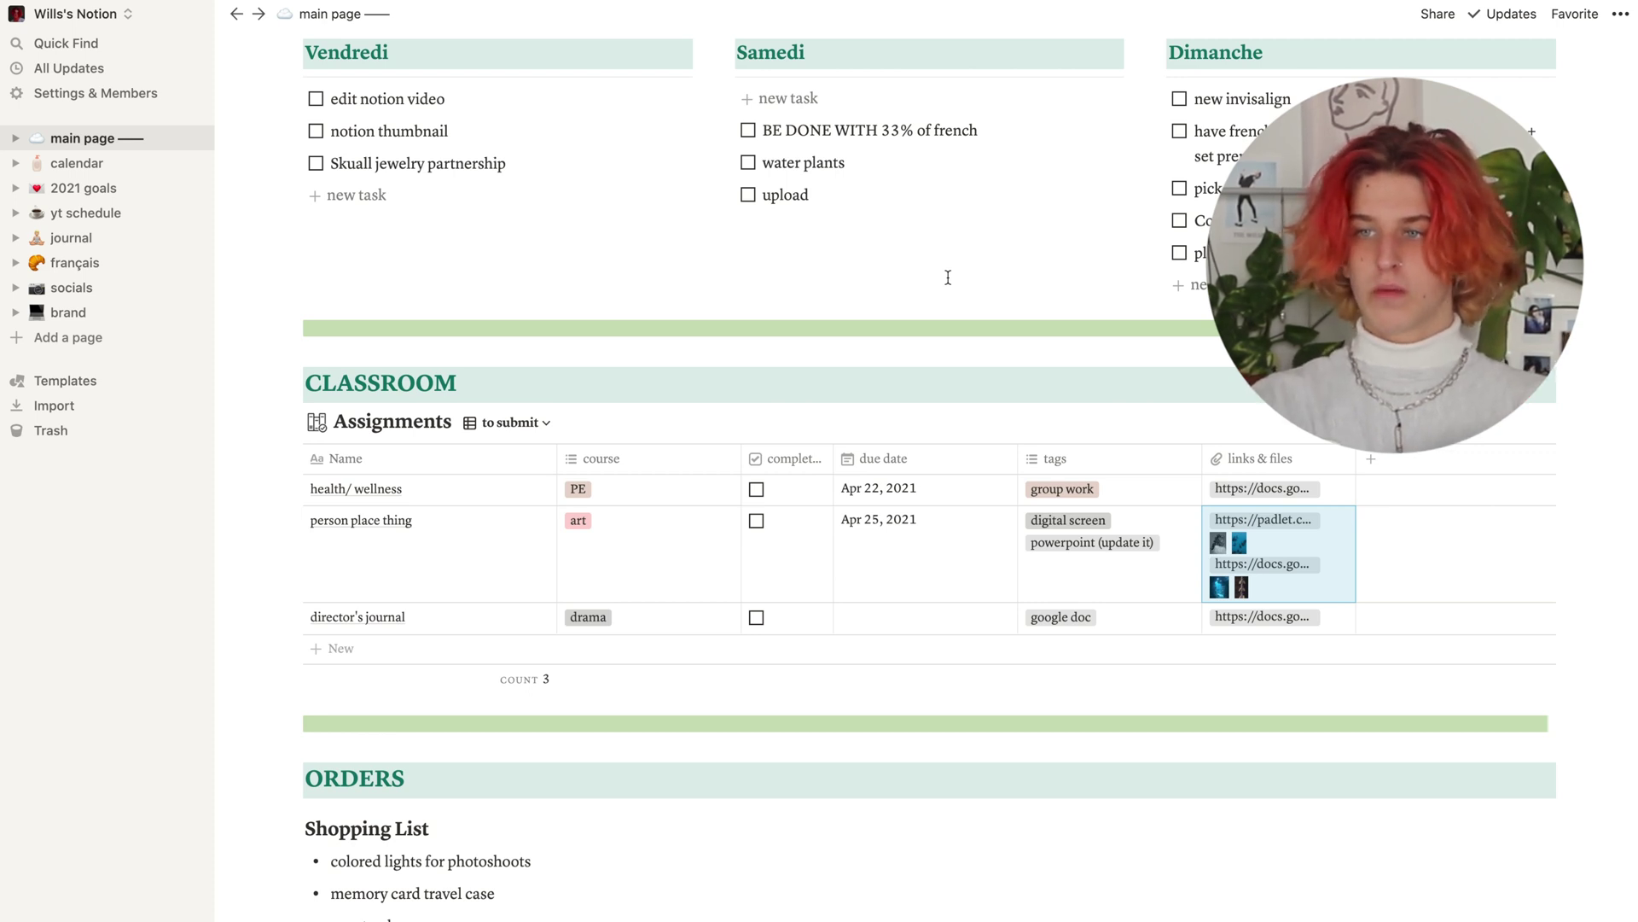
- Add a "maths hw" task under both Lundi and Mercredi in the weekly task lists
scroll(948, 277, "up", 5)
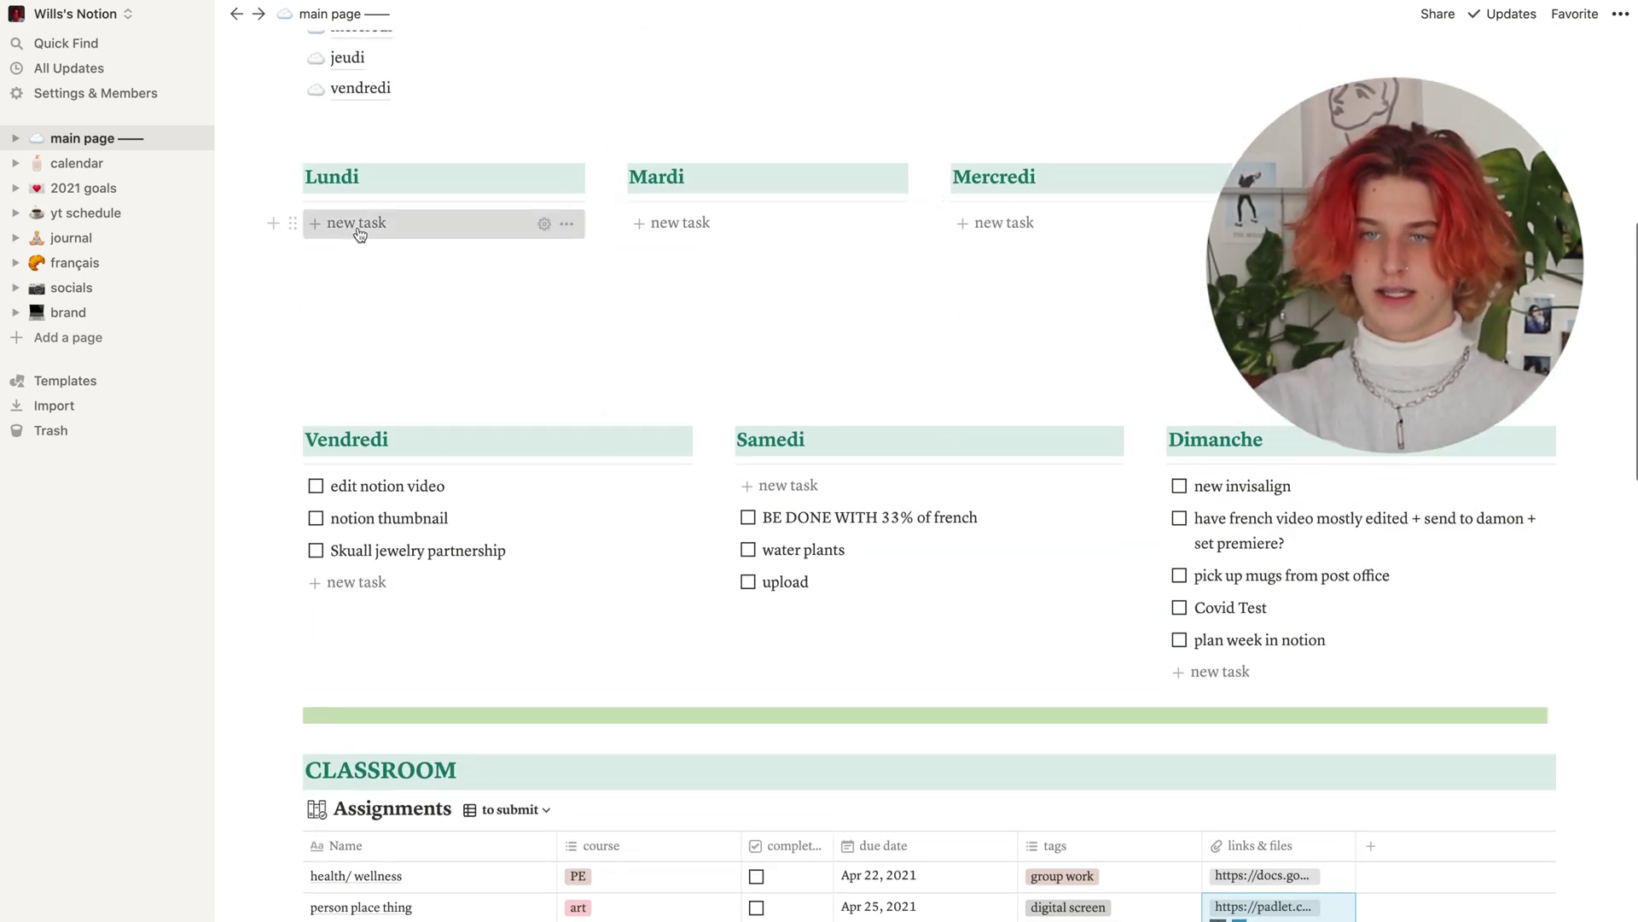
left_click(359, 234)
type("maths")
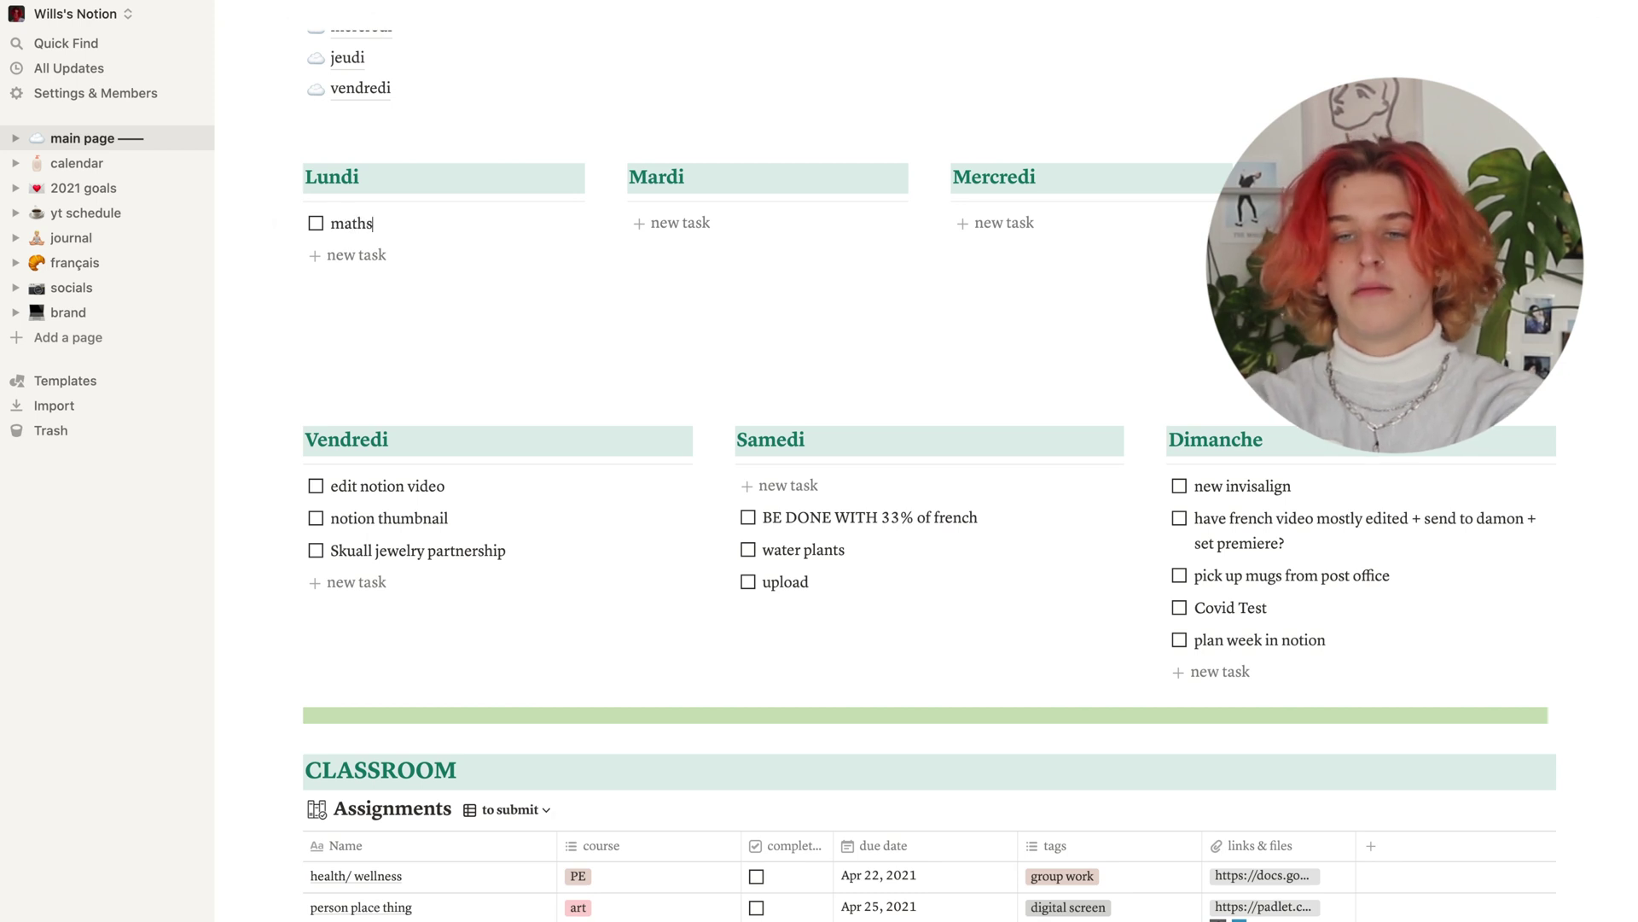
type(" hw")
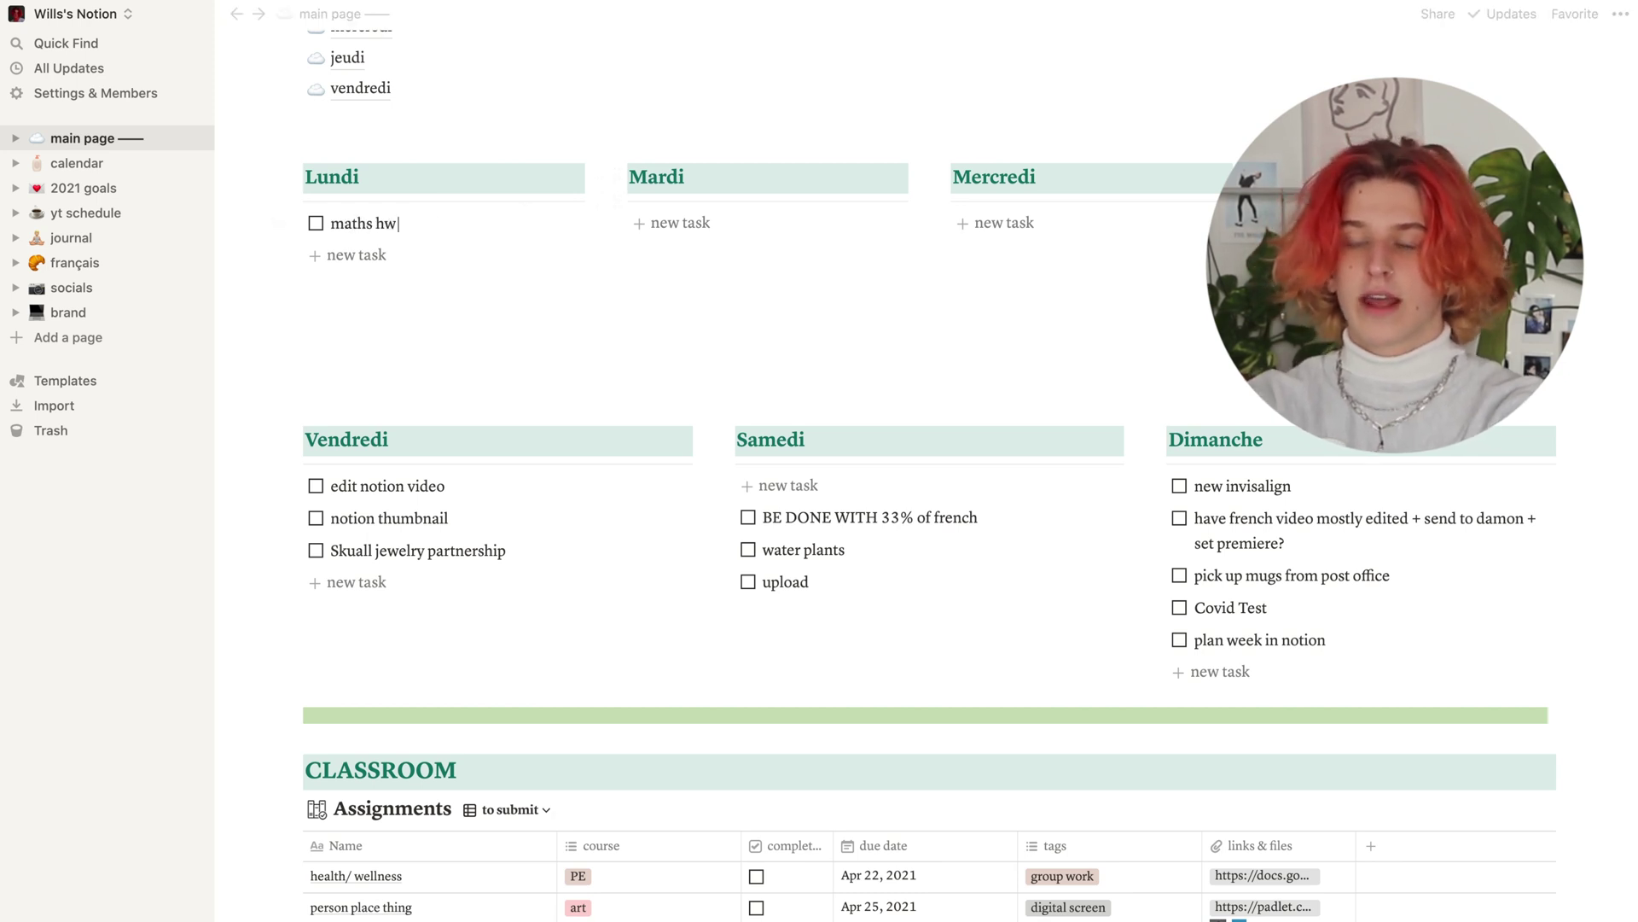
left_click(994, 223)
type("mag")
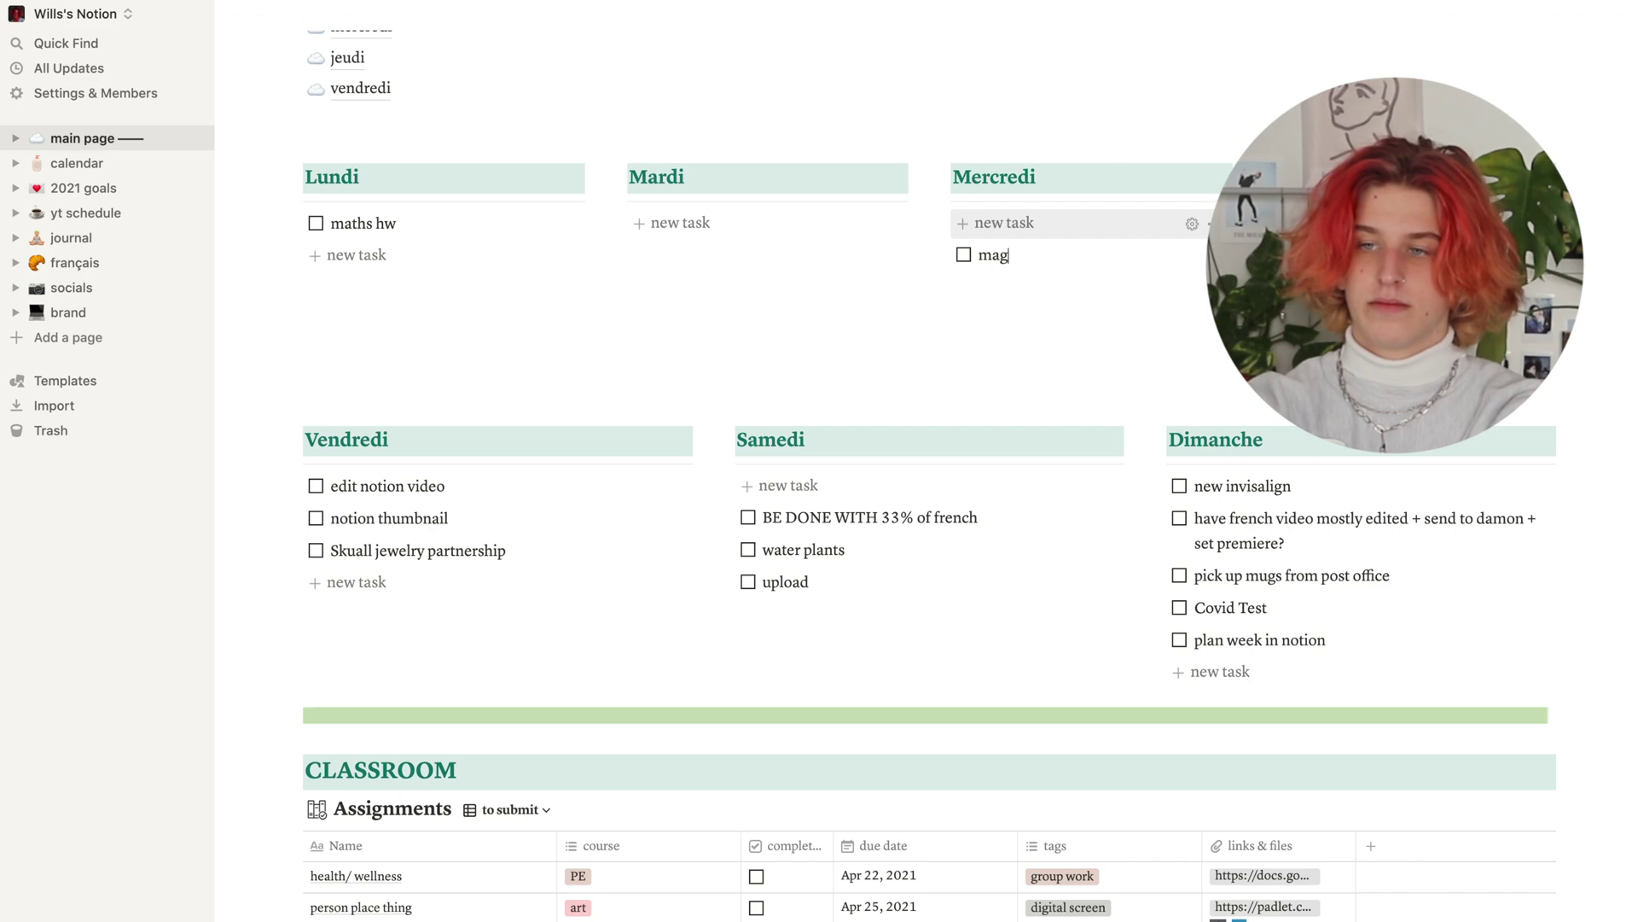
key("BackSpace")
type("th")
type("s hw (lat")
- Look over the Shopping List, the embedded drink ideas video and the WEEKLY list on the main page
scroll(922, 476, "down", 10)
scroll(818, 638, "up", 10)
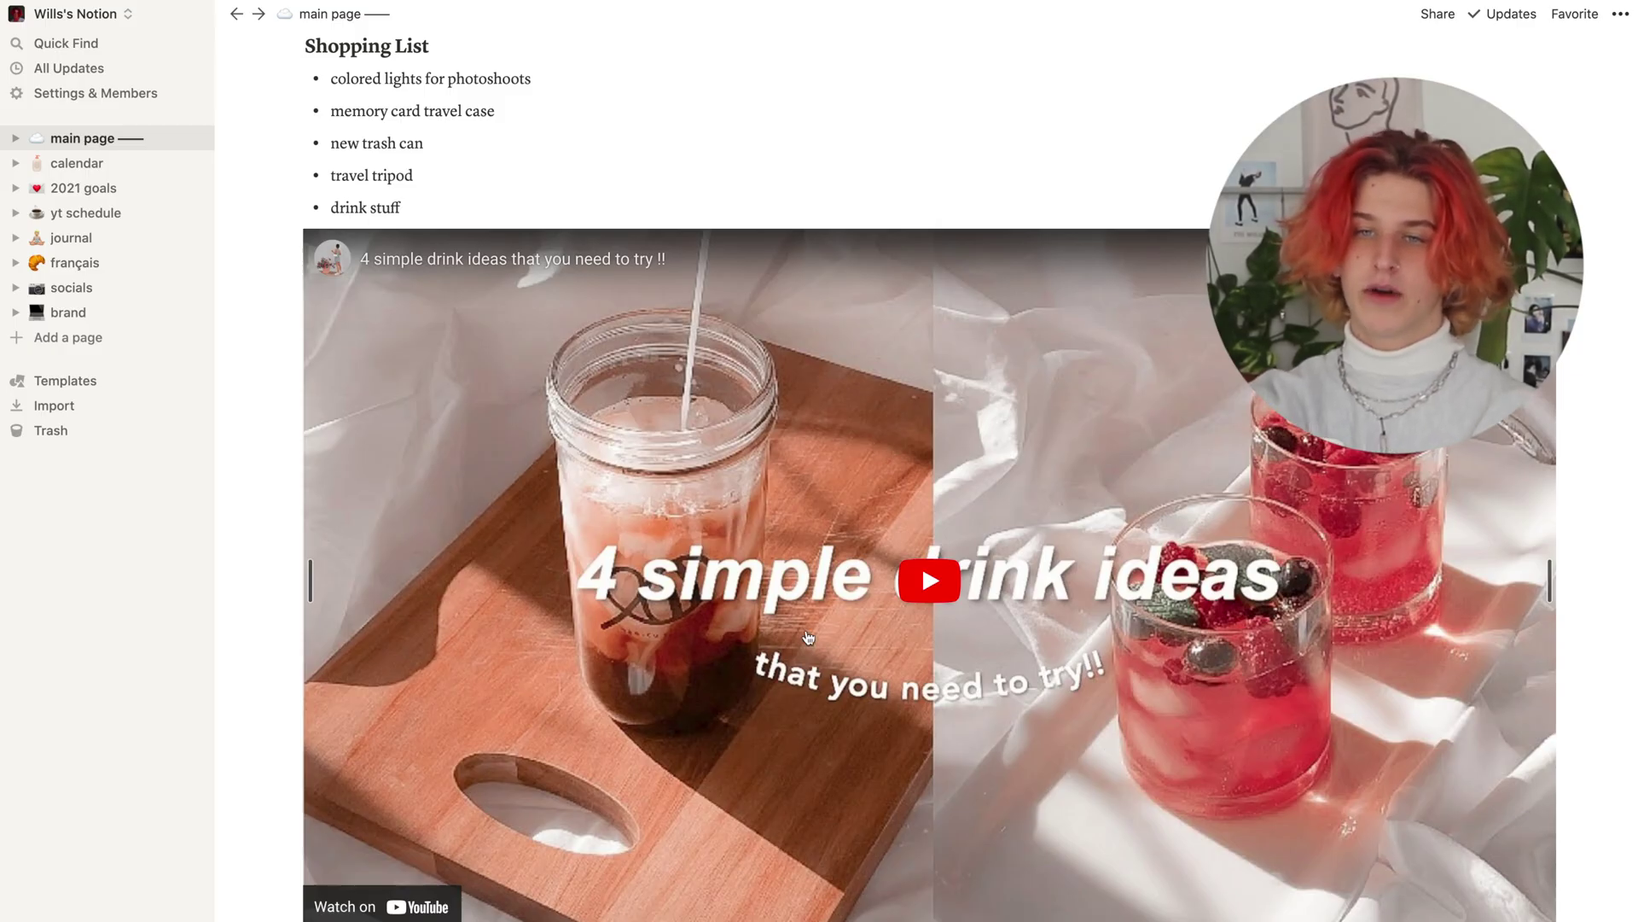
scroll(542, 544, "down", 8)
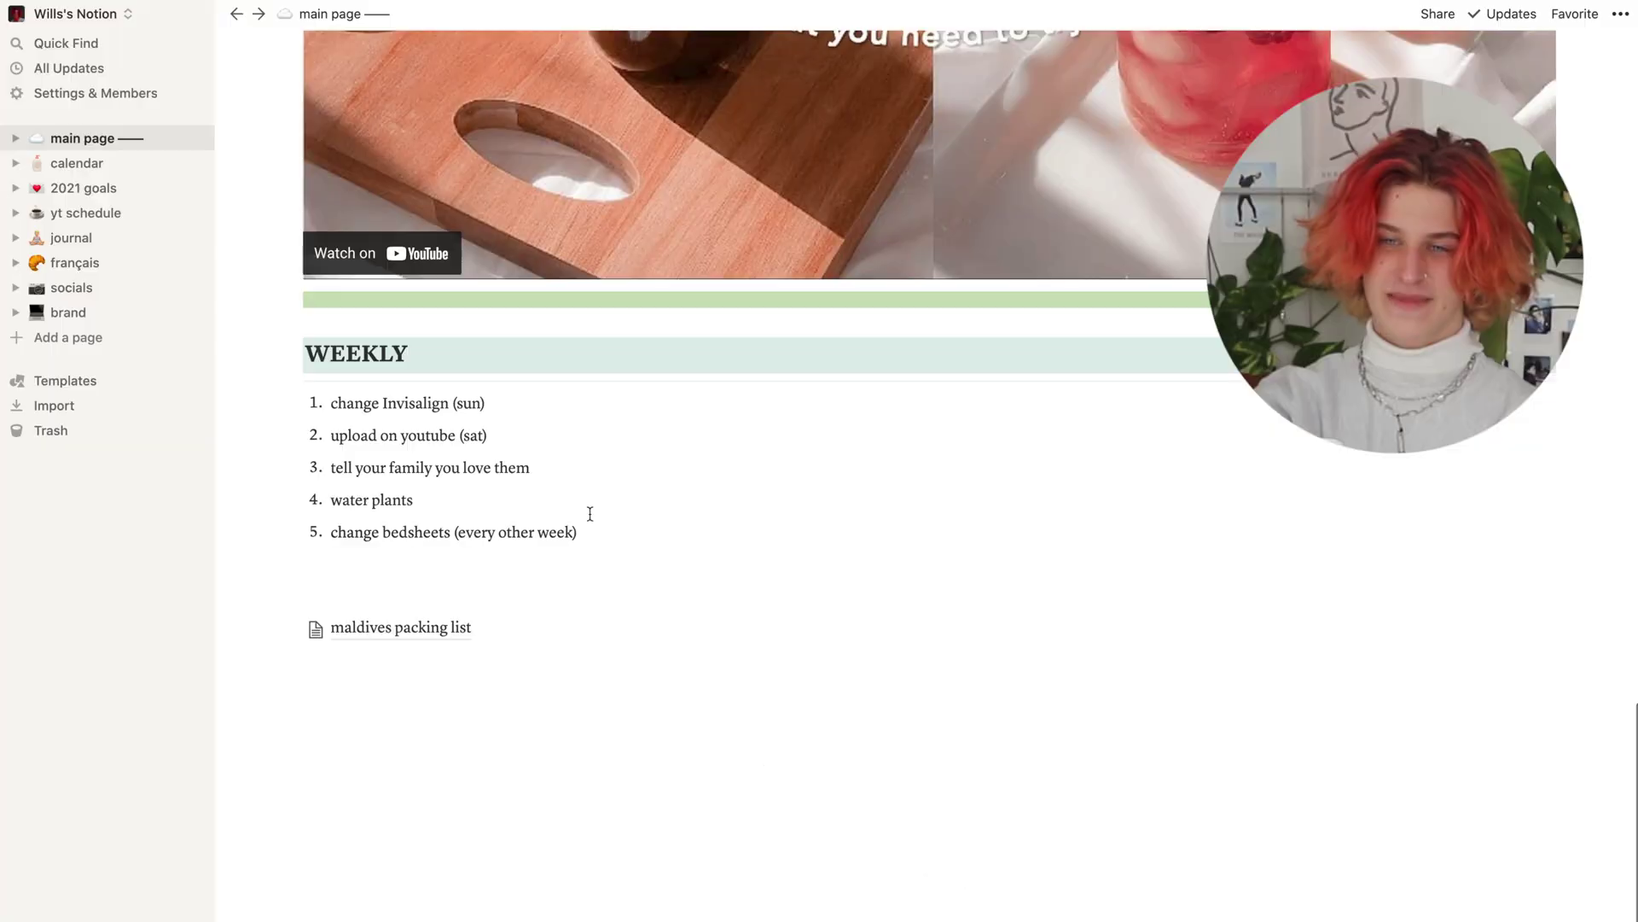
scroll(565, 497, "up", 10)
scroll(590, 513, "up", 8)
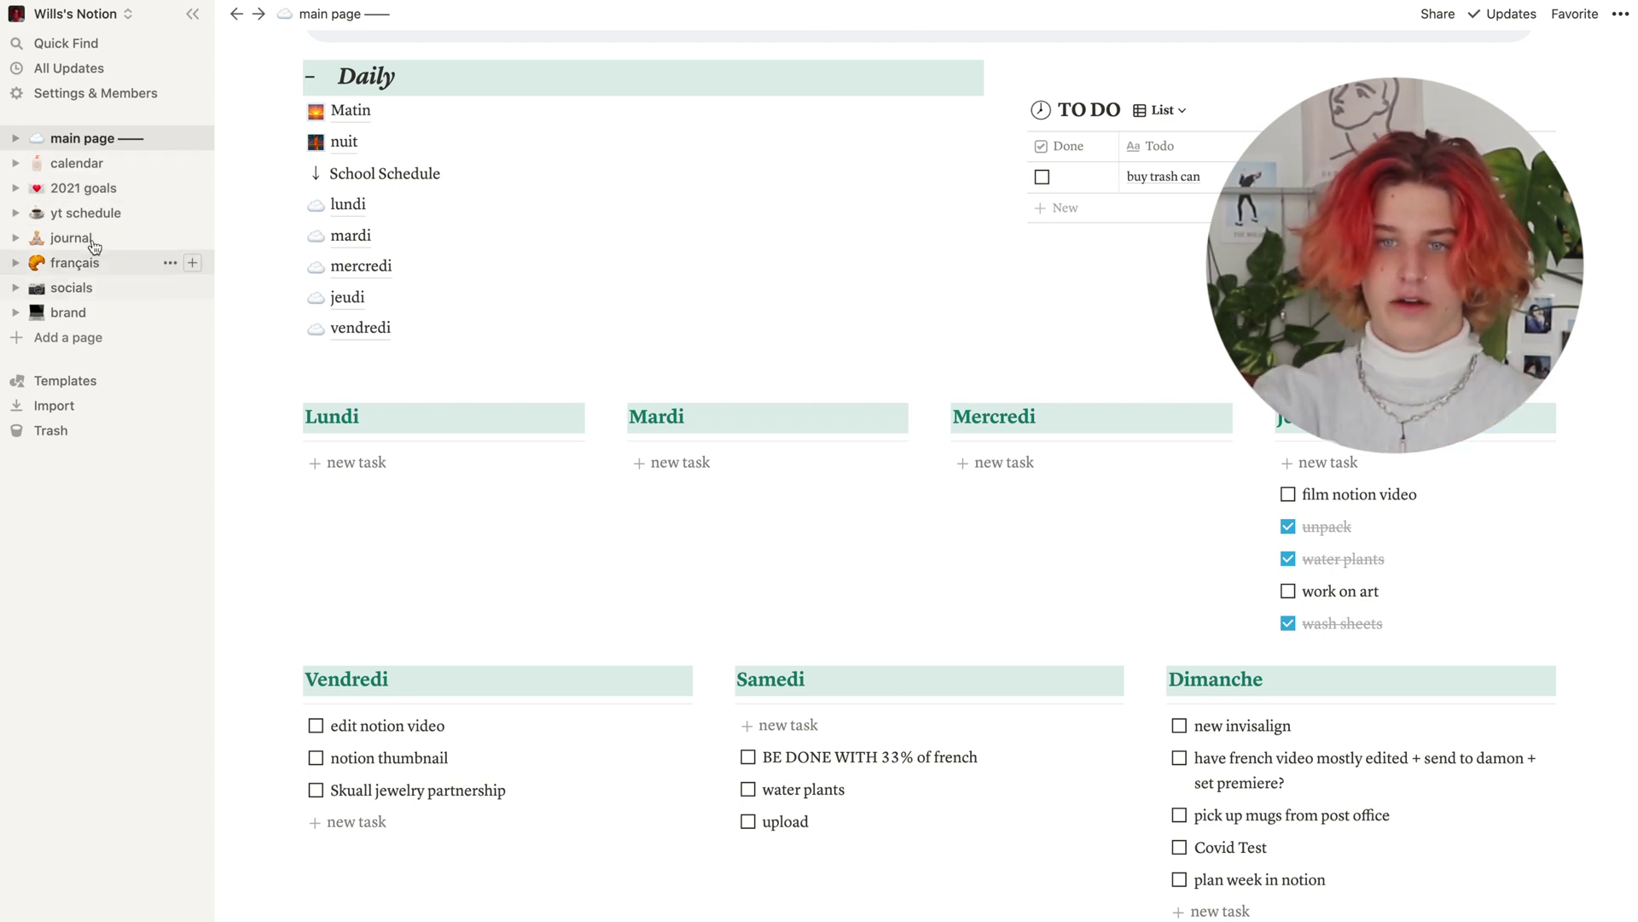
- View the available workspaces in the workspace switcher and stay in the current personal workspace
left_click(105, 22)
key("Escape")
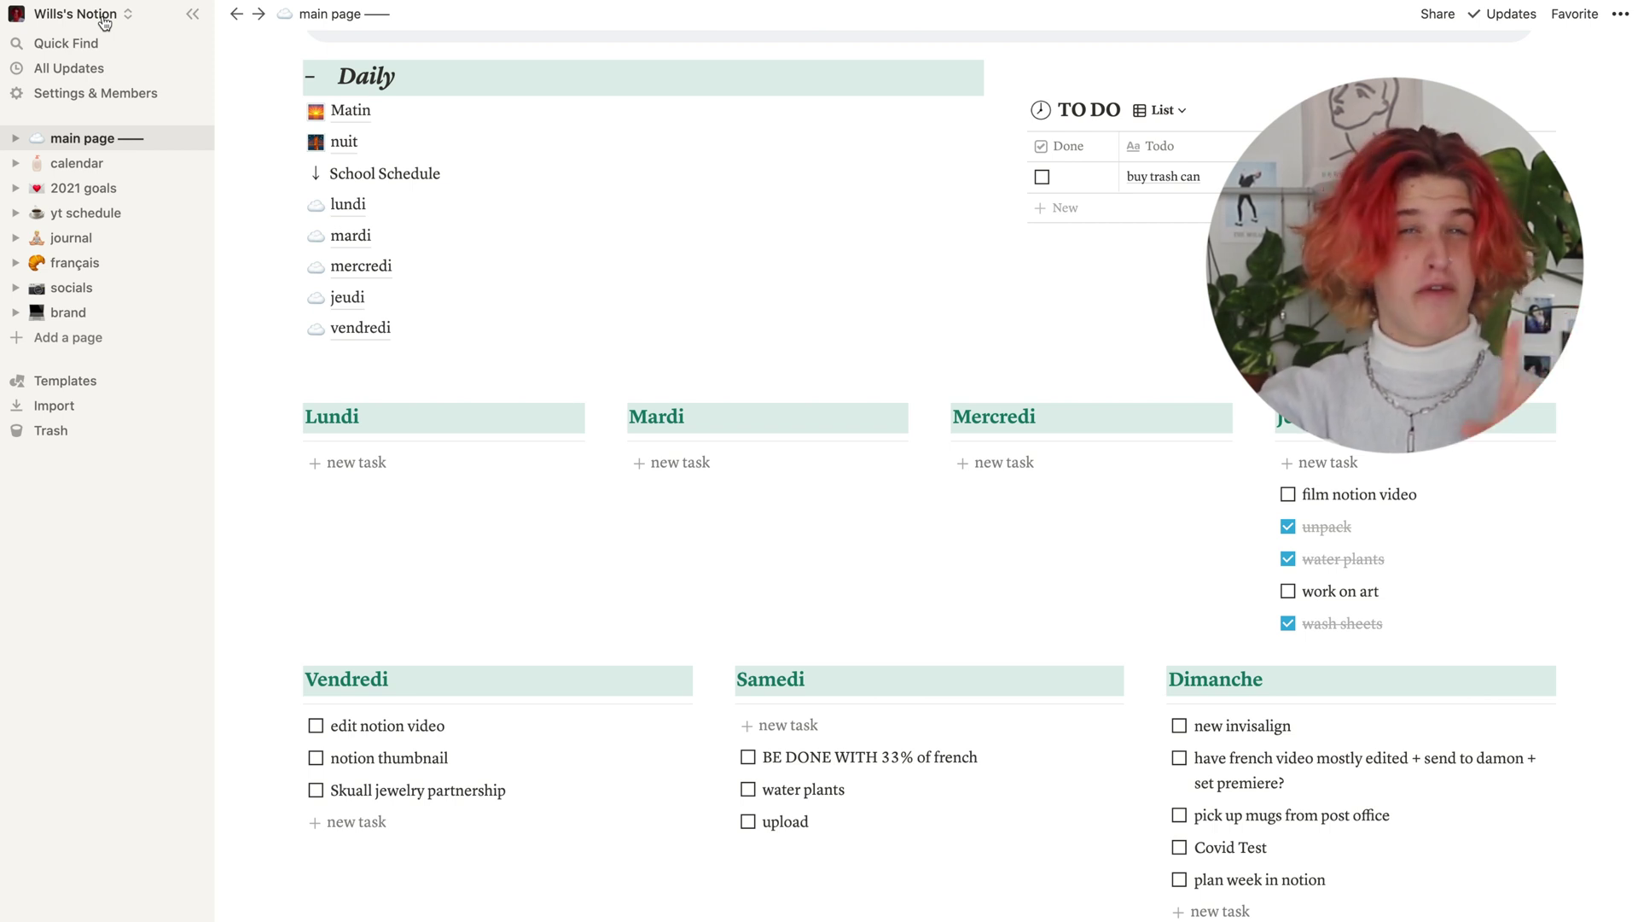
left_click(104, 17)
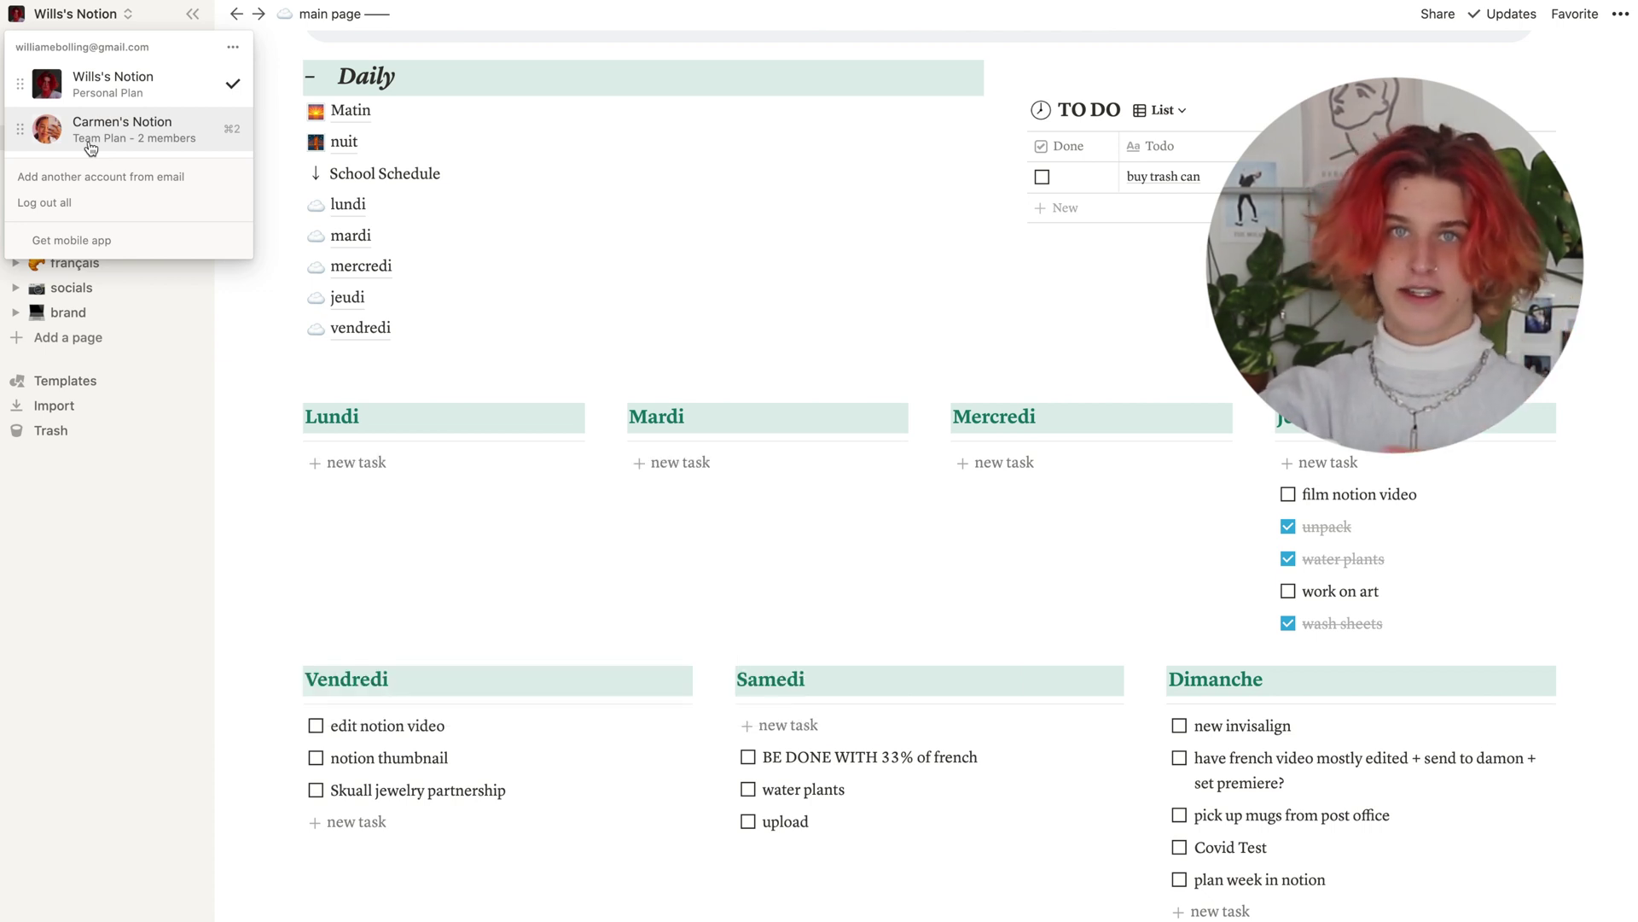
key("Escape")
- Open the calendar page at March 2021 and delete the "bleach hair" entry on March 14
left_click(98, 165)
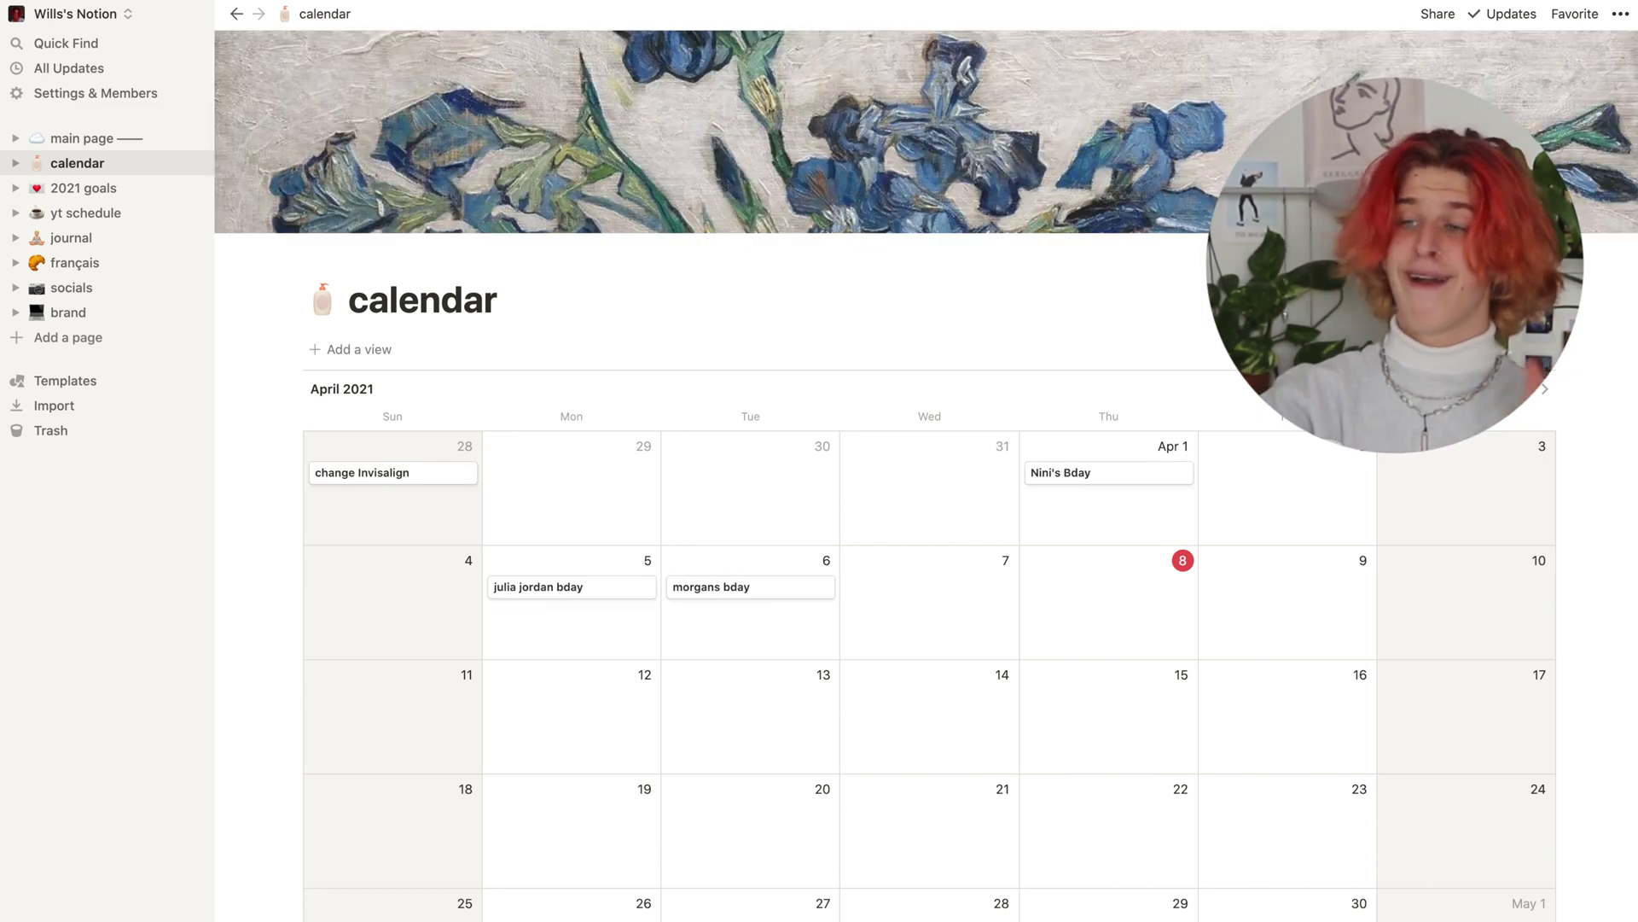
scroll(928, 563, "down", 4)
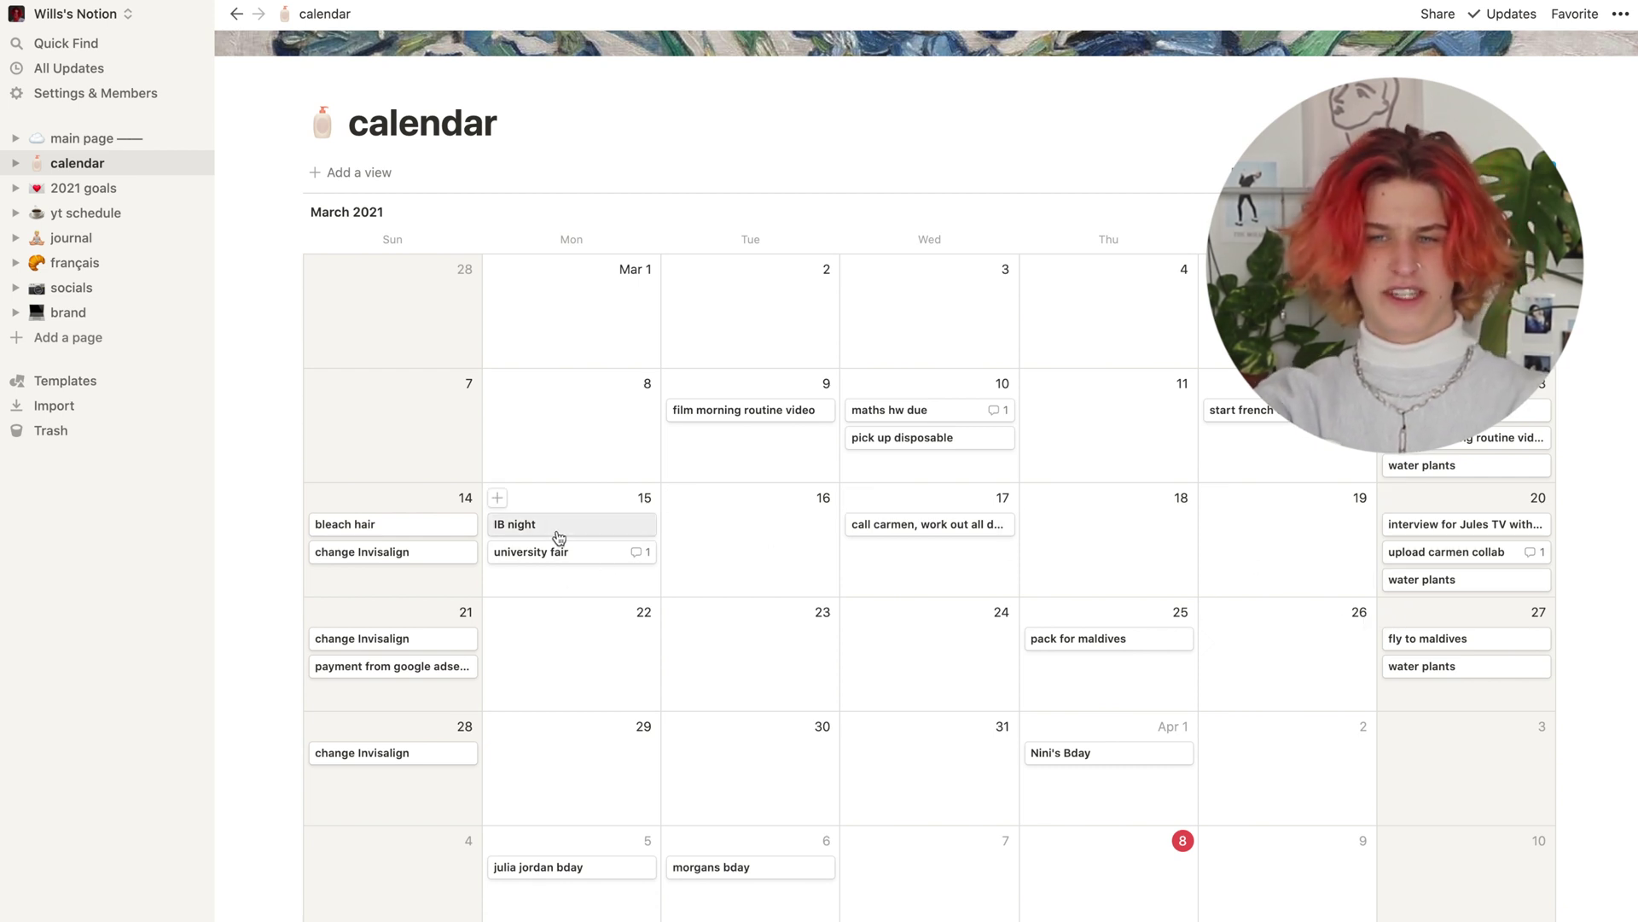
right_click(354, 528)
key("Escape")
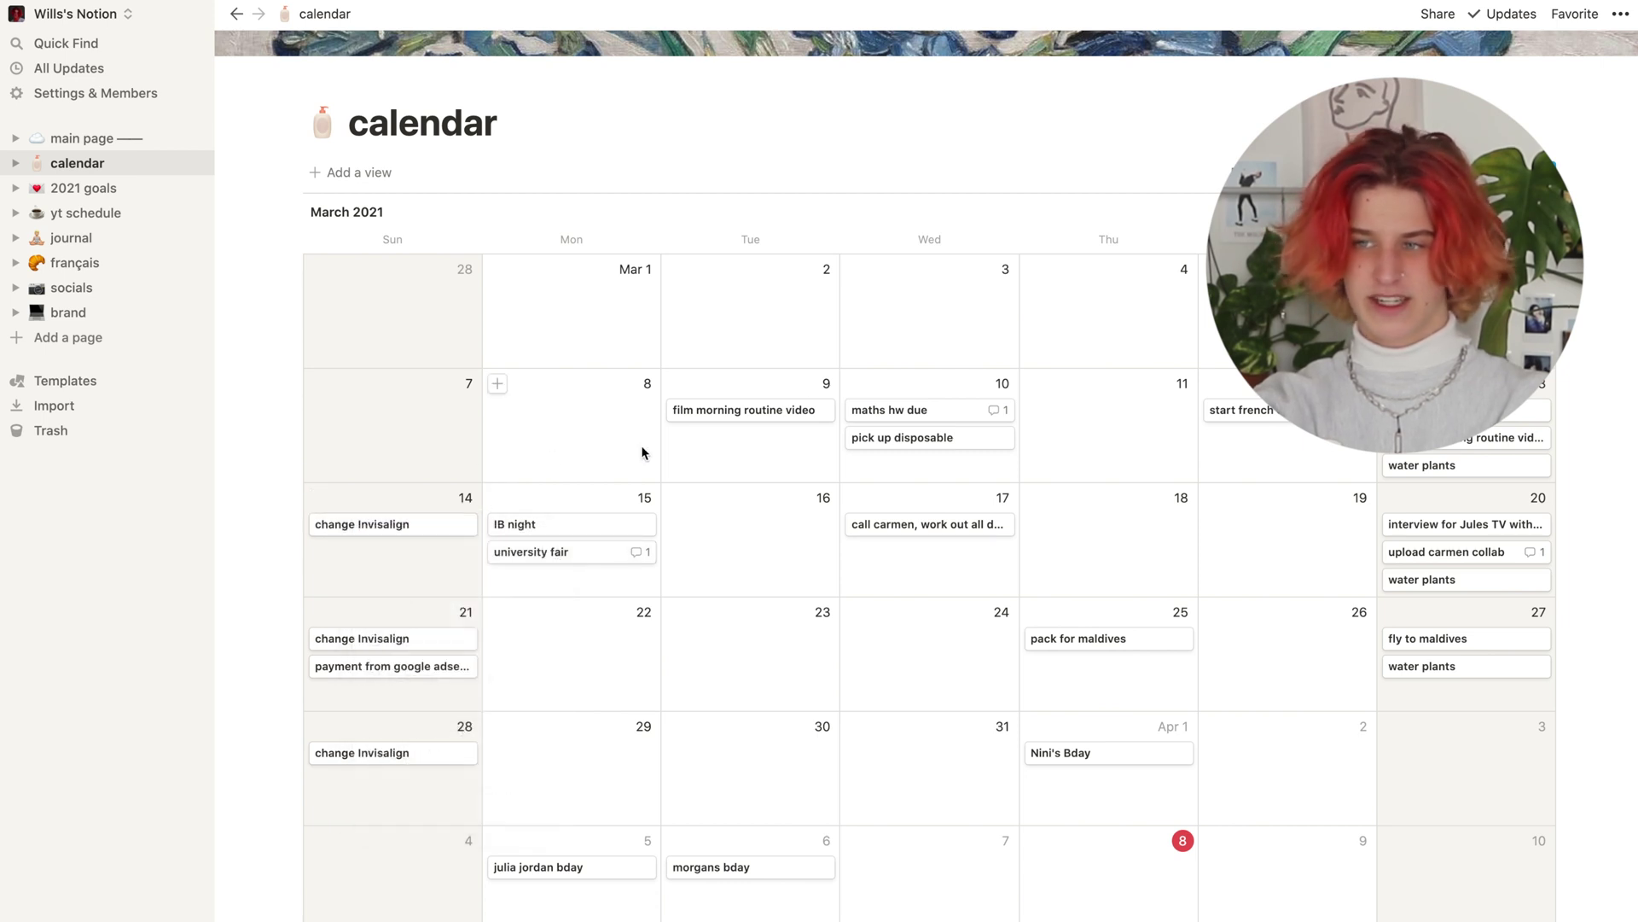
- Open the 2021 goals page and look at the Done column of its board
left_click(82, 137)
left_click(89, 189)
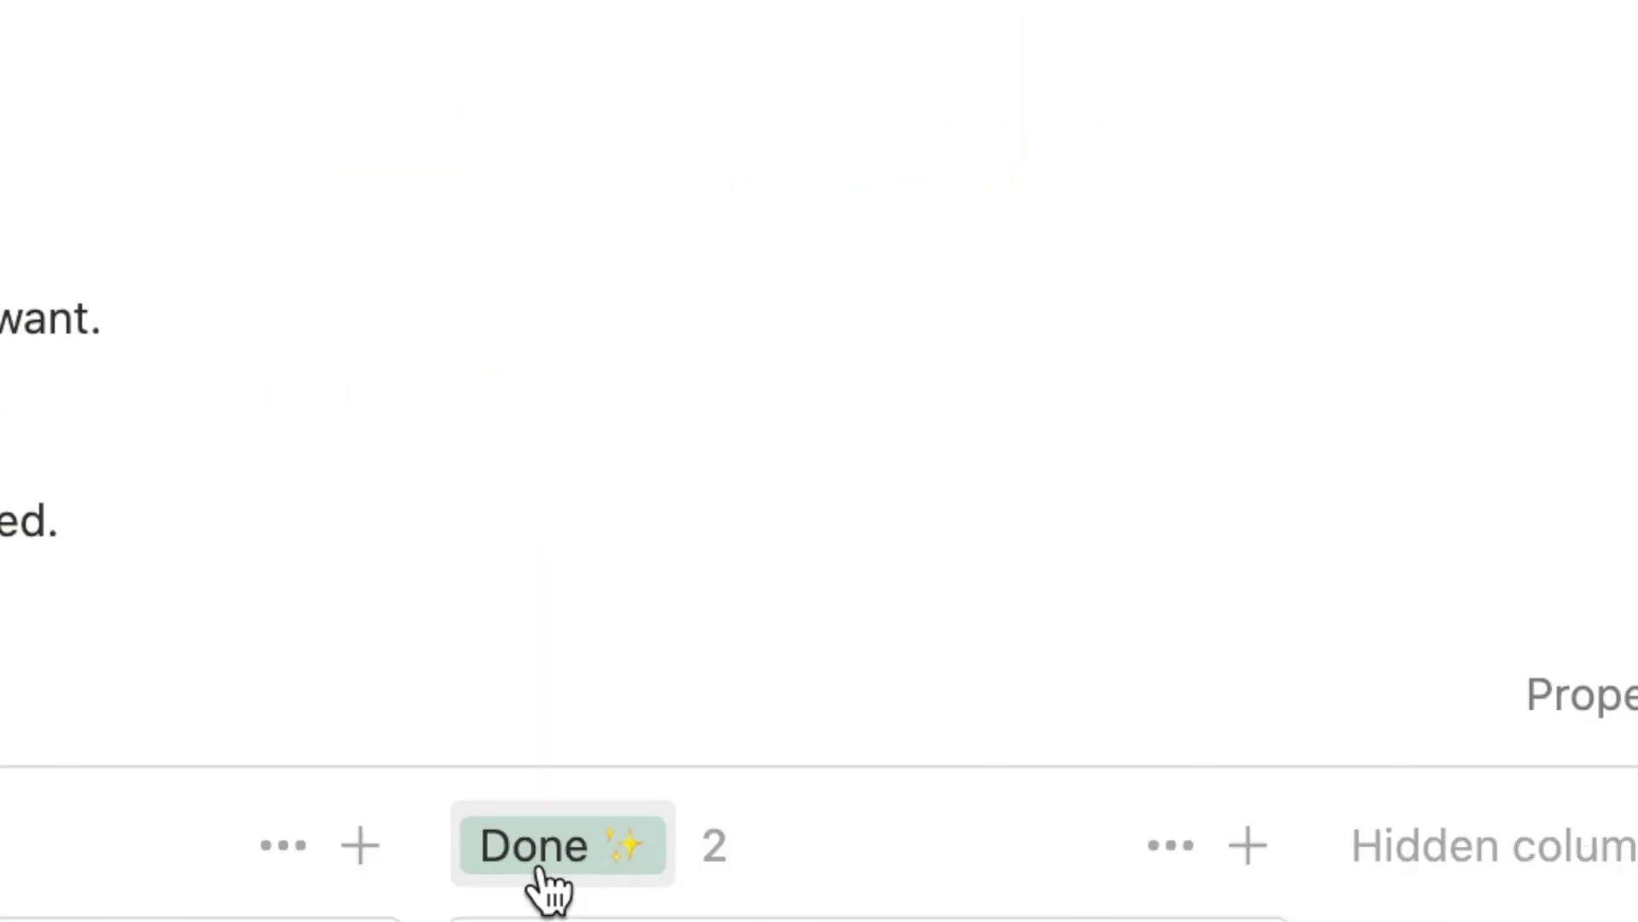
- Open the yt schedule page and read through the VIDEO IDEAS note in the Notes app
left_click(119, 213)
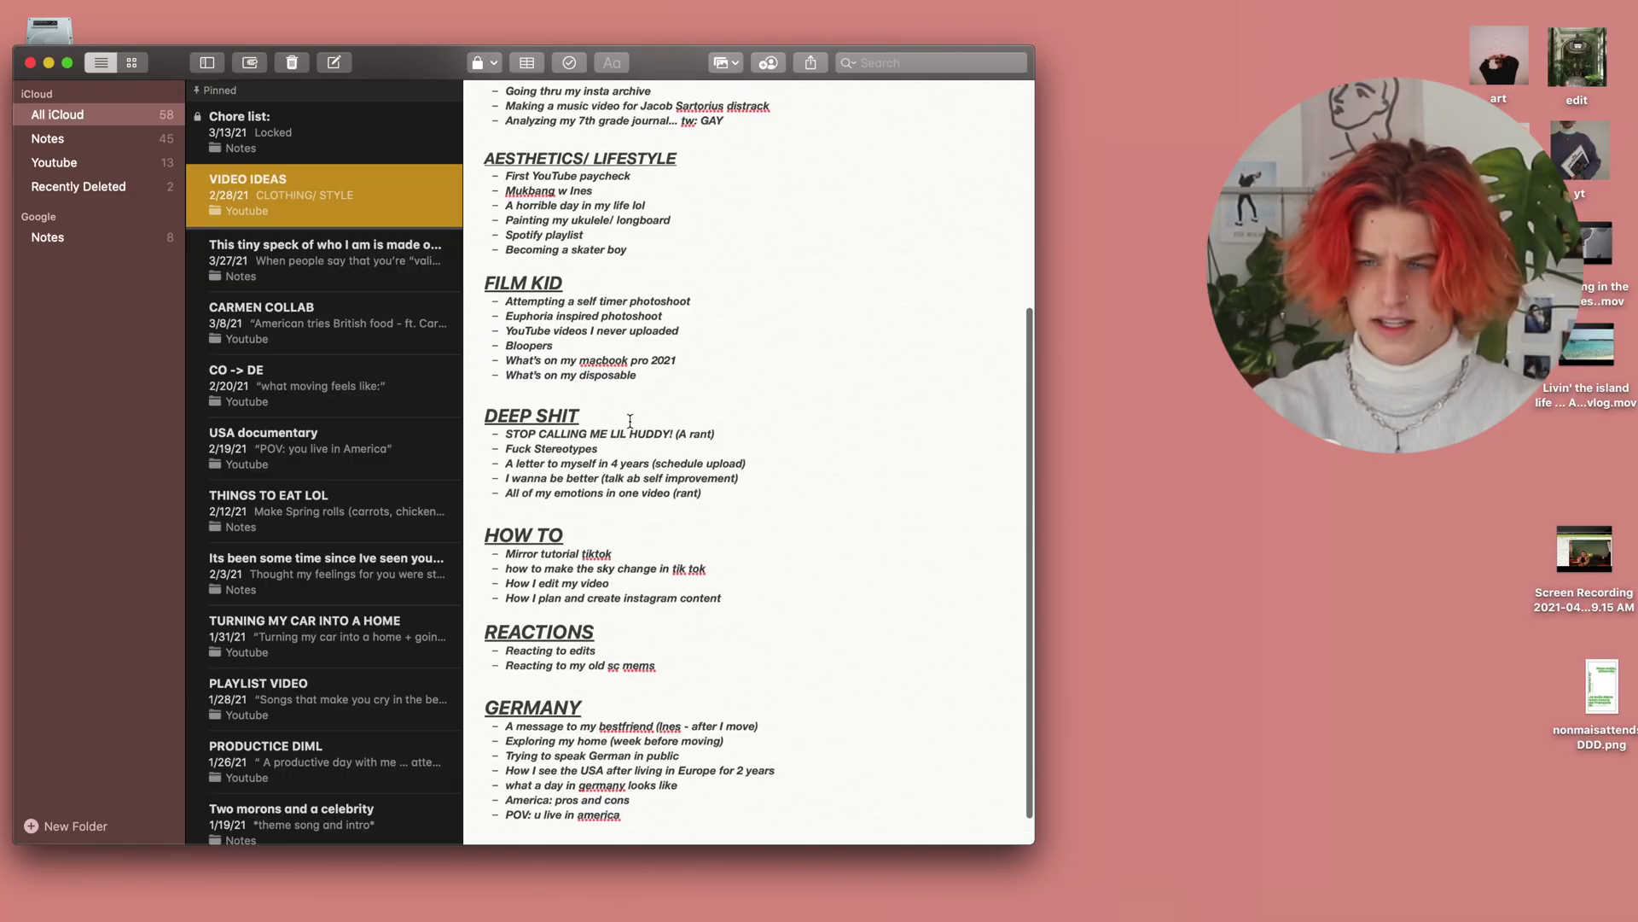
scroll(629, 421, "up", 5)
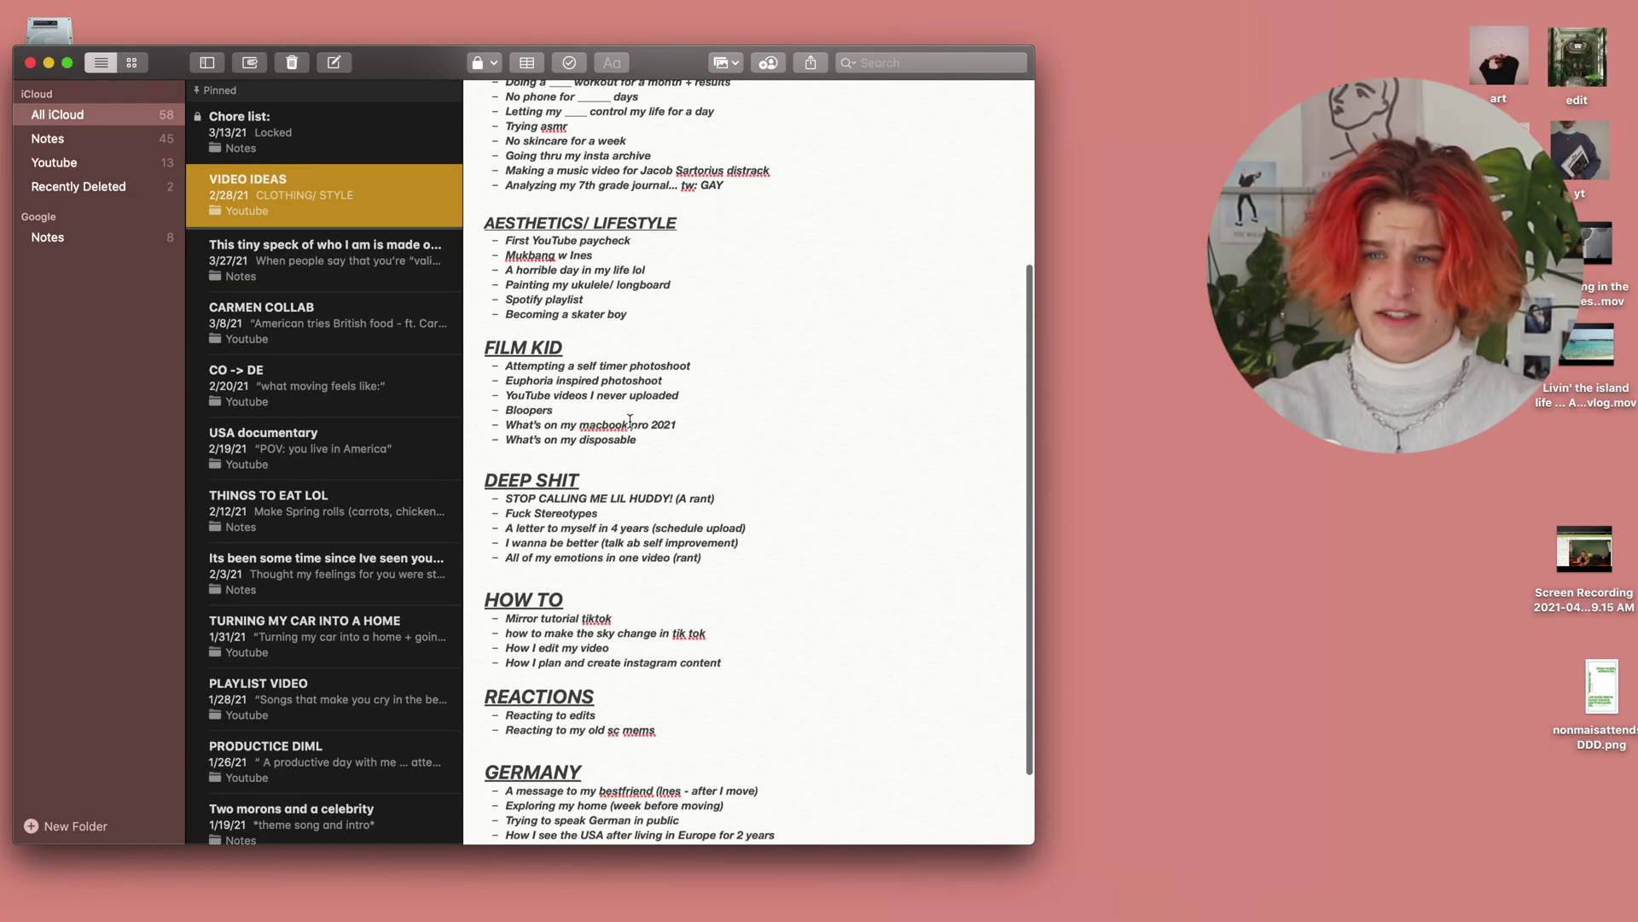
scroll(630, 421, "up", 3)
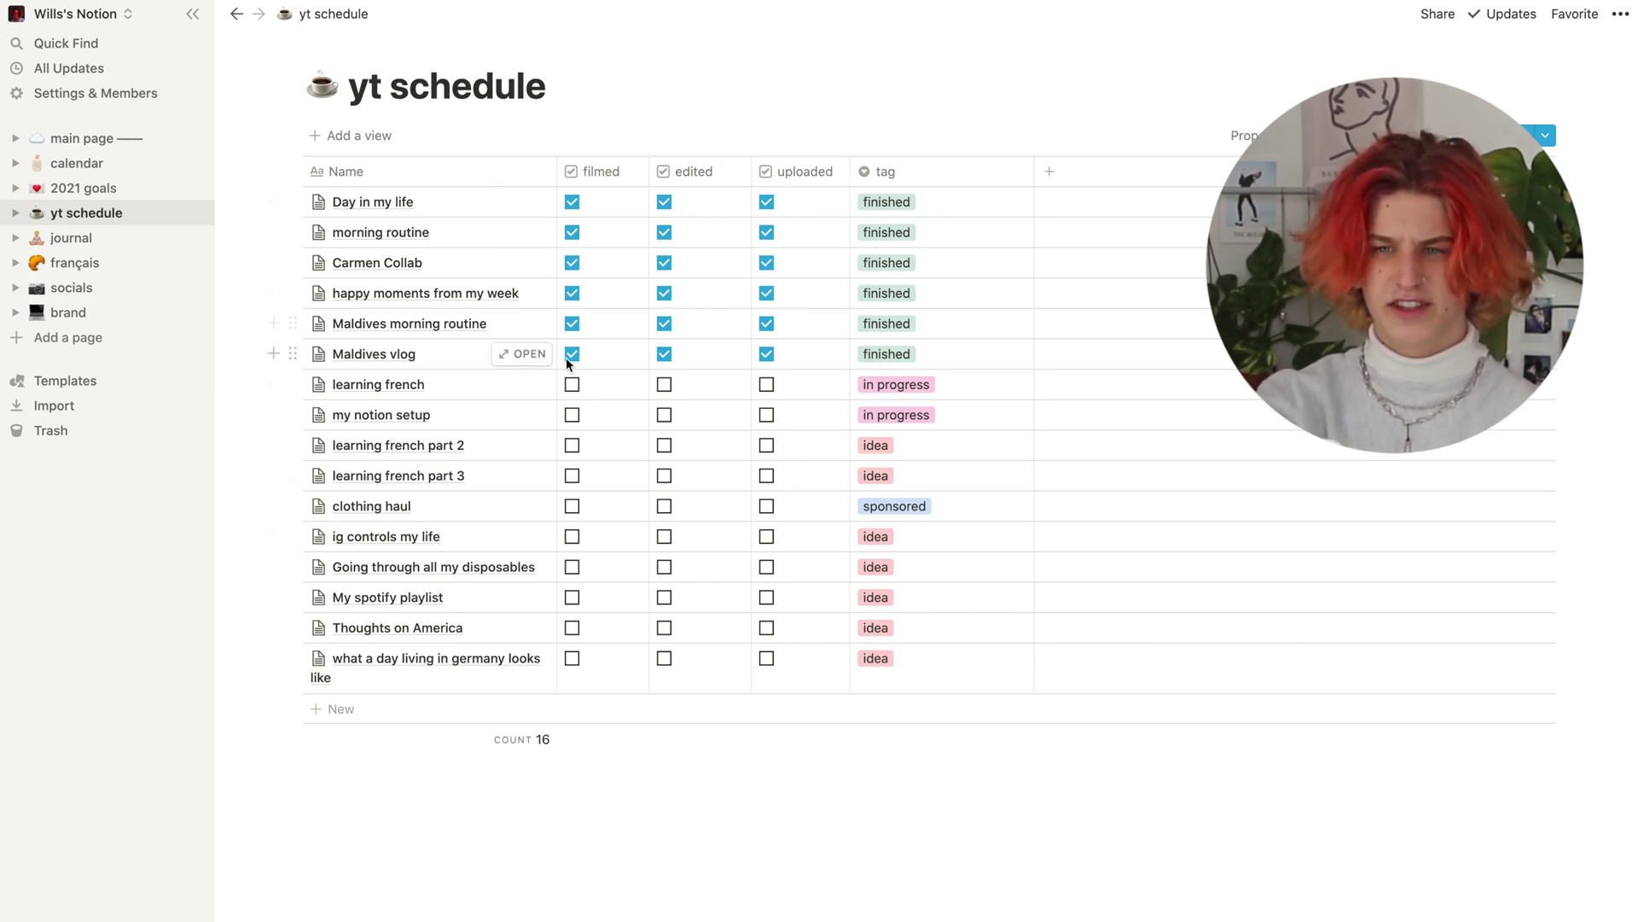
- Mark the "my notion setup" video as filmed and move it above "learning french", leaving its tag as in progress
left_click(572, 415)
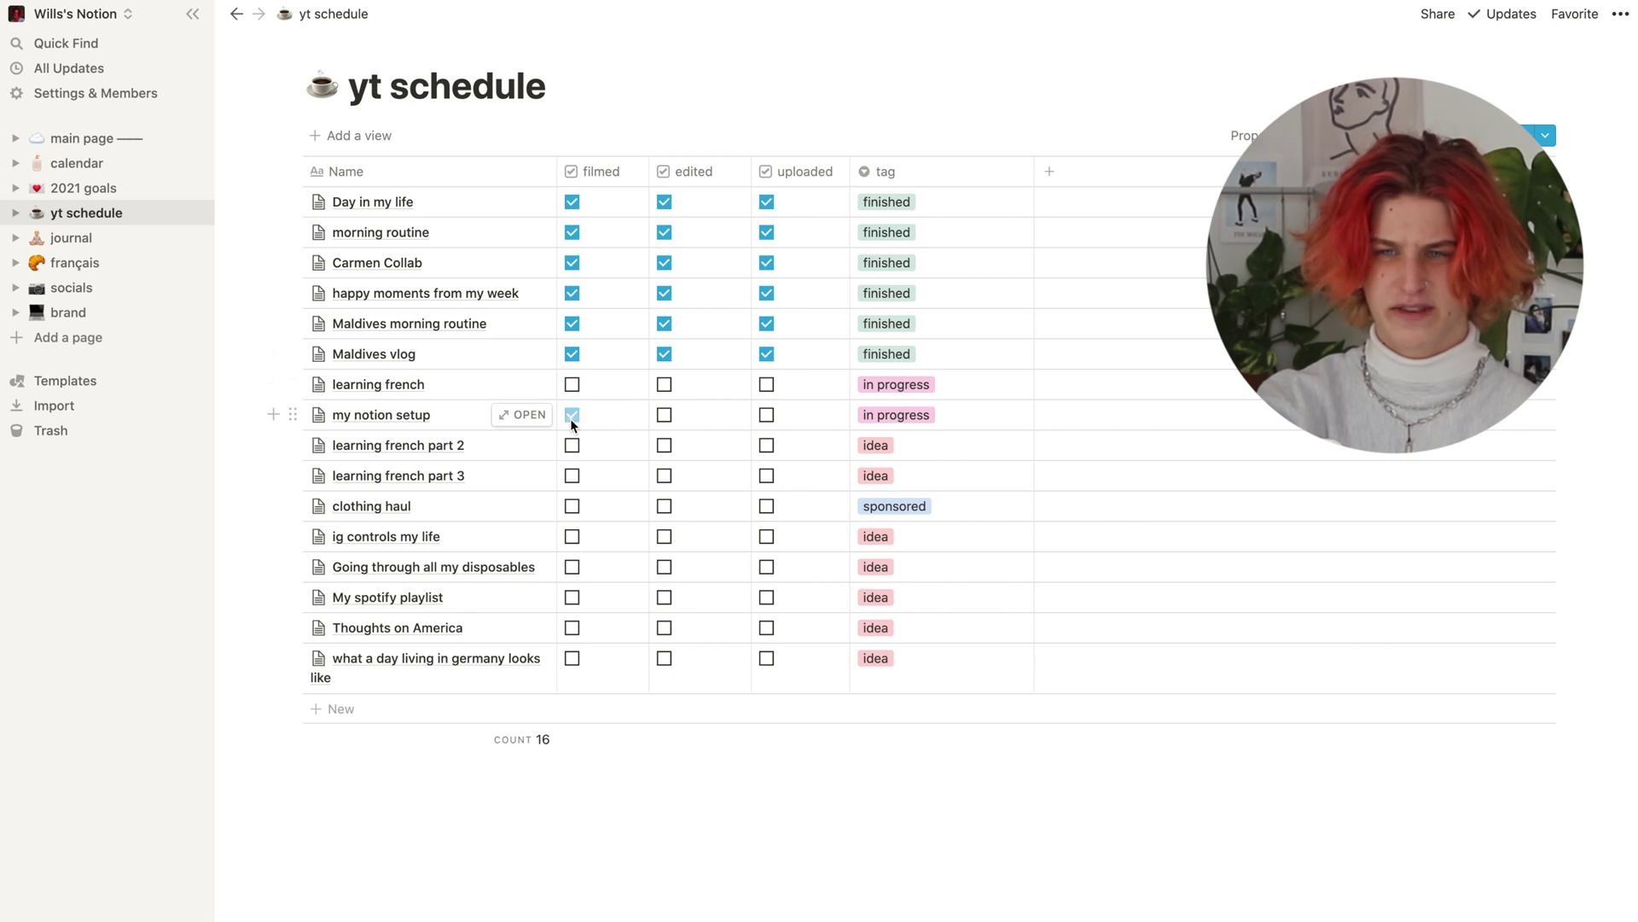
left_click(884, 384)
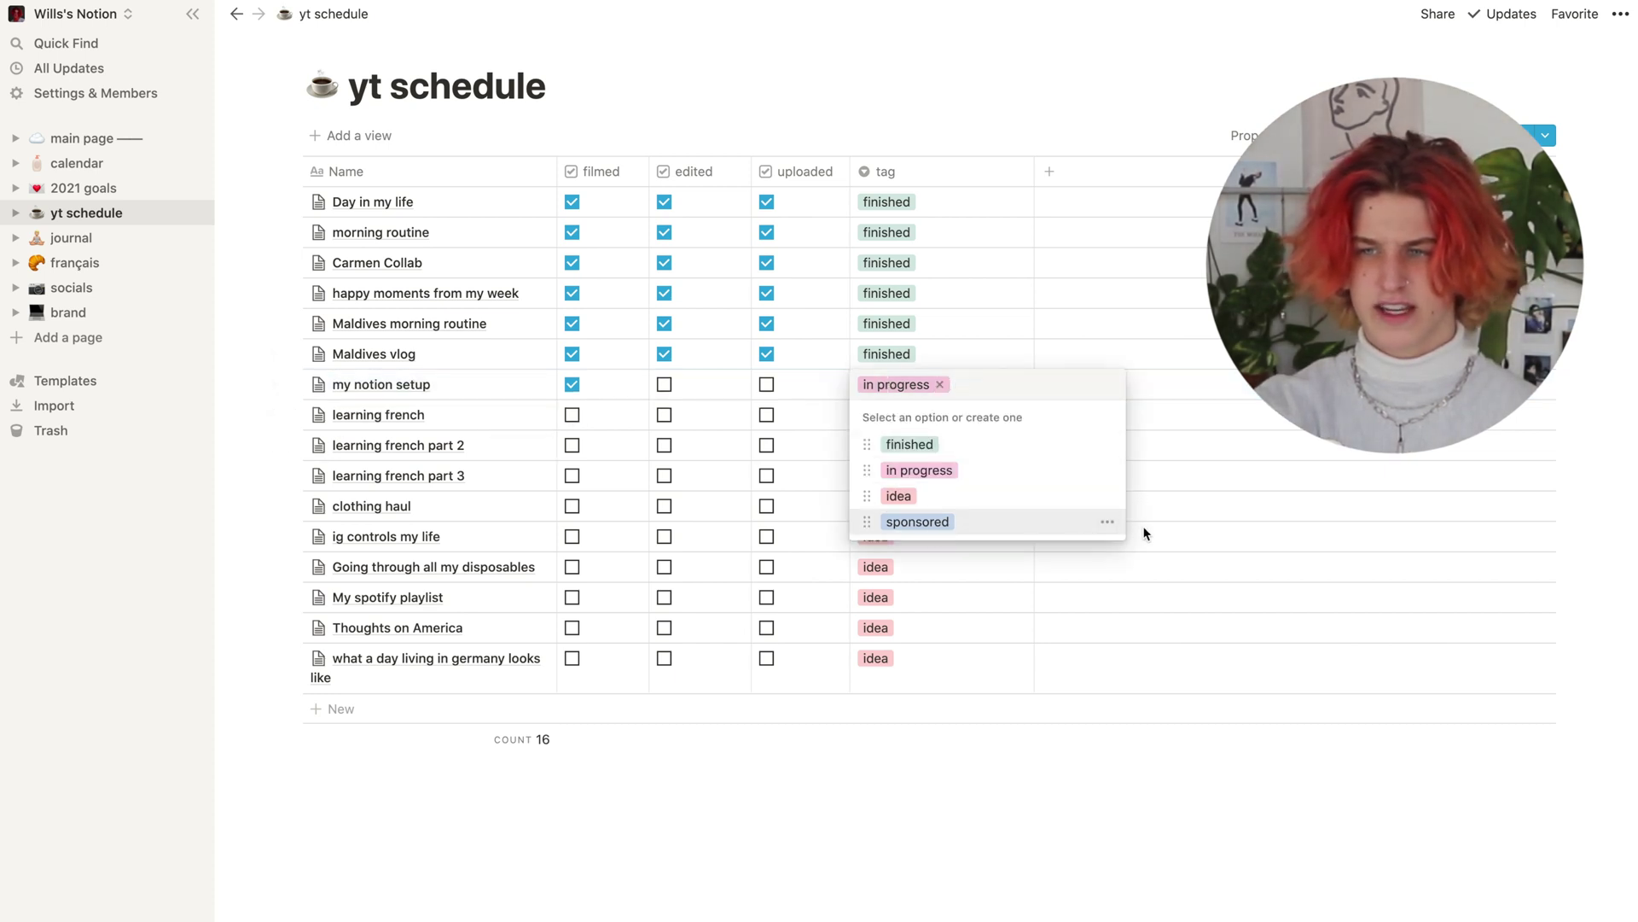
left_click(1254, 510)
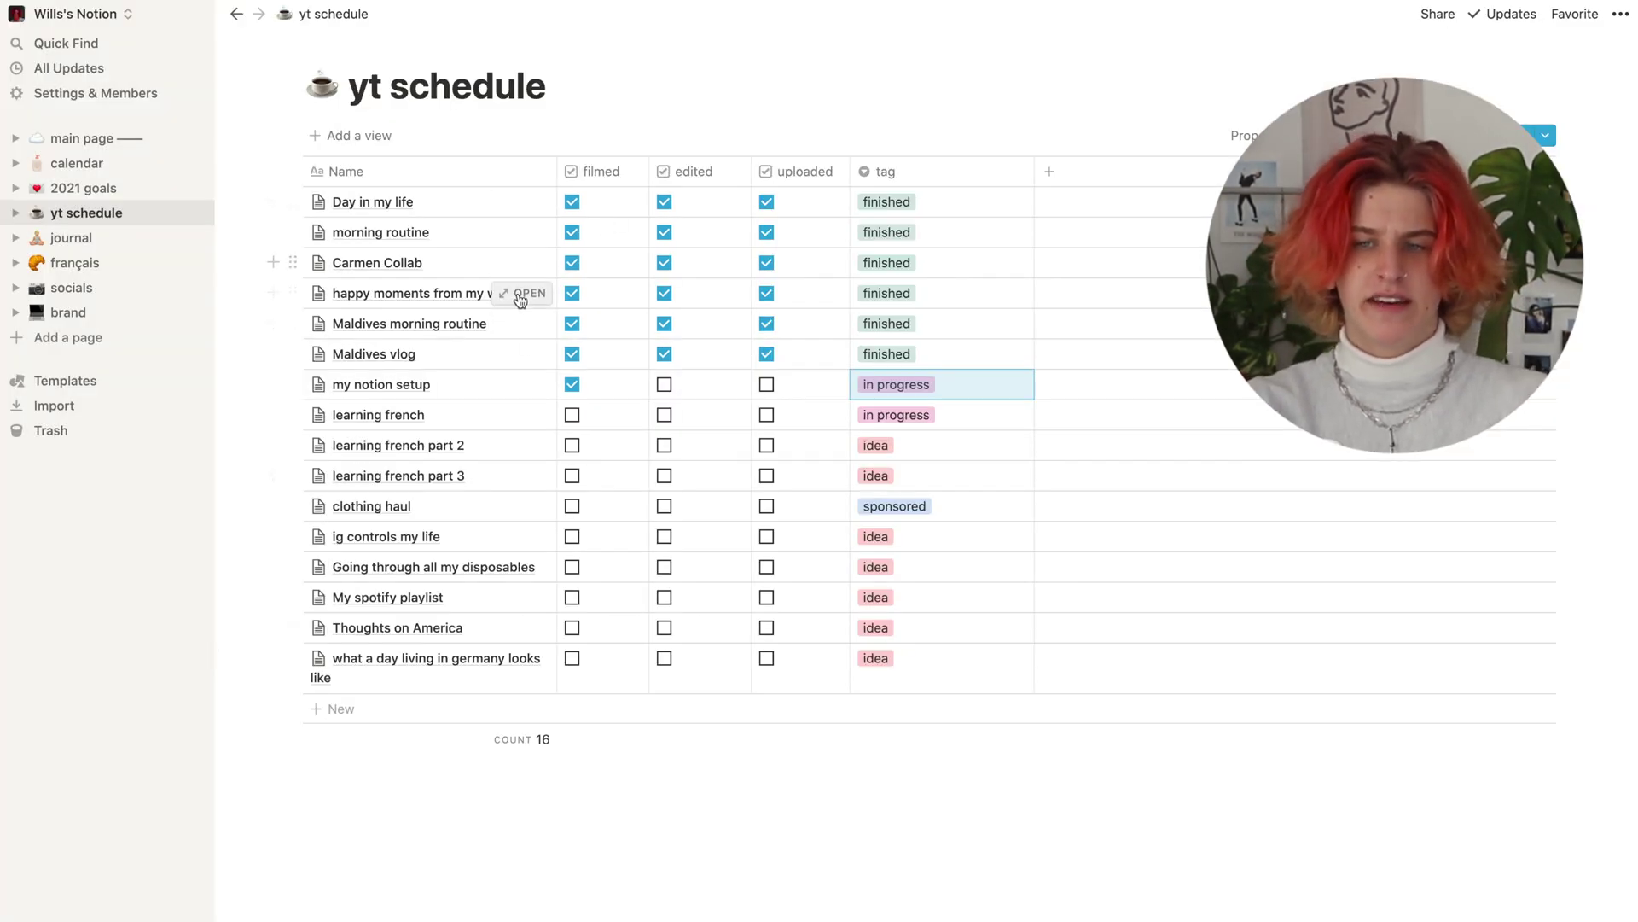
- Open the "happy moments from my week" entry and read its title, description, pinned comment and notes sections
left_click(522, 293)
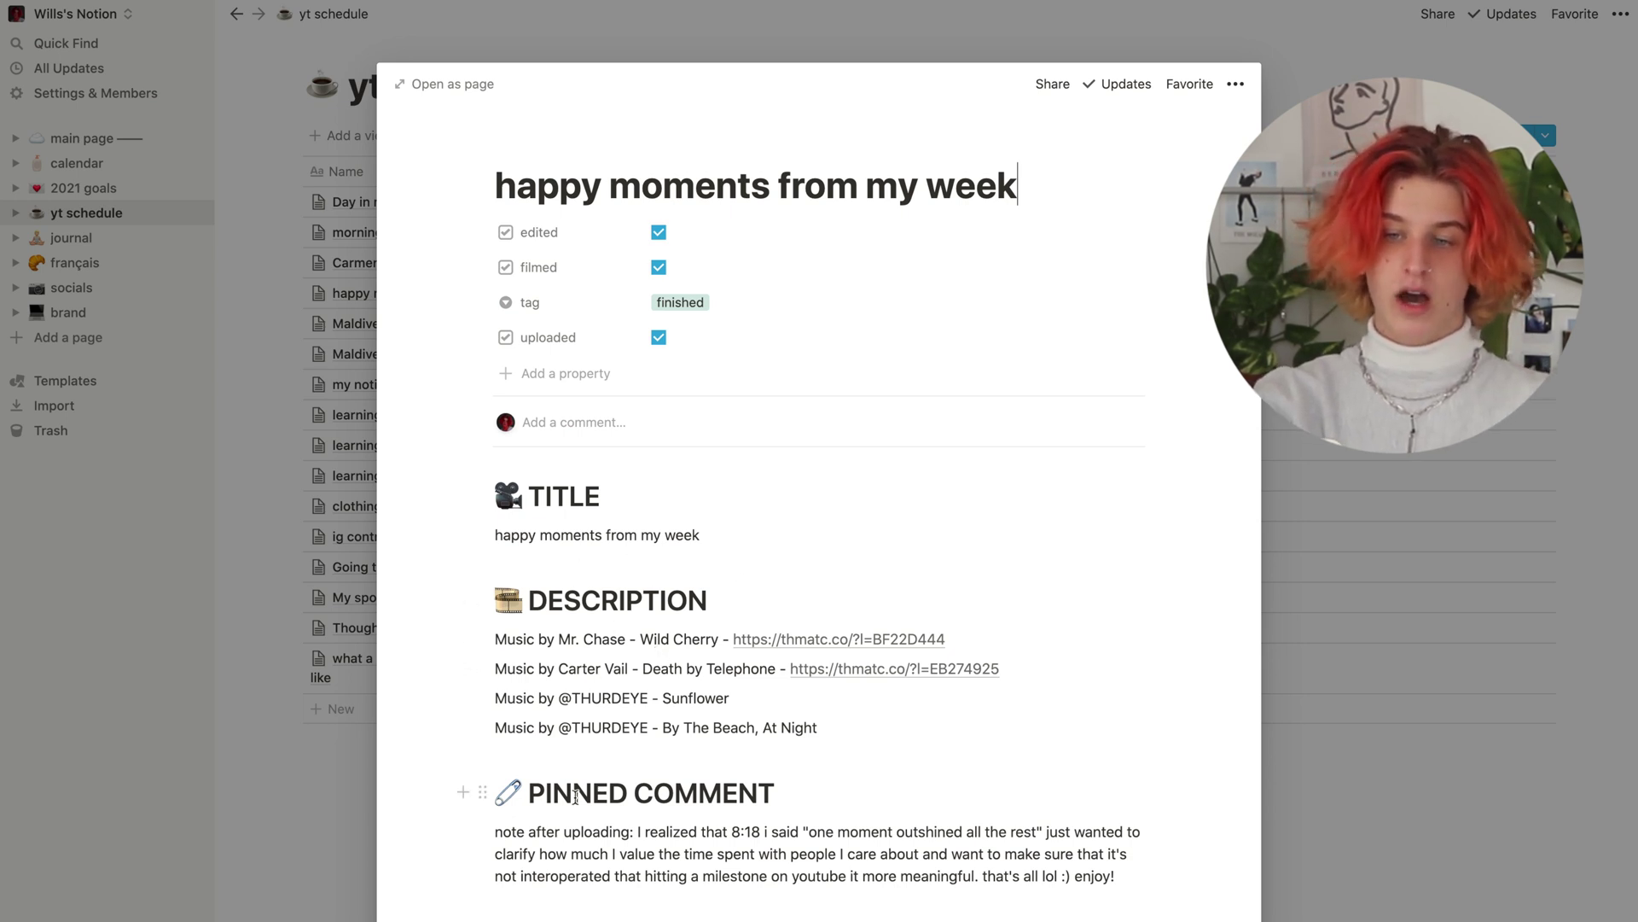
scroll(576, 773, "down", 3)
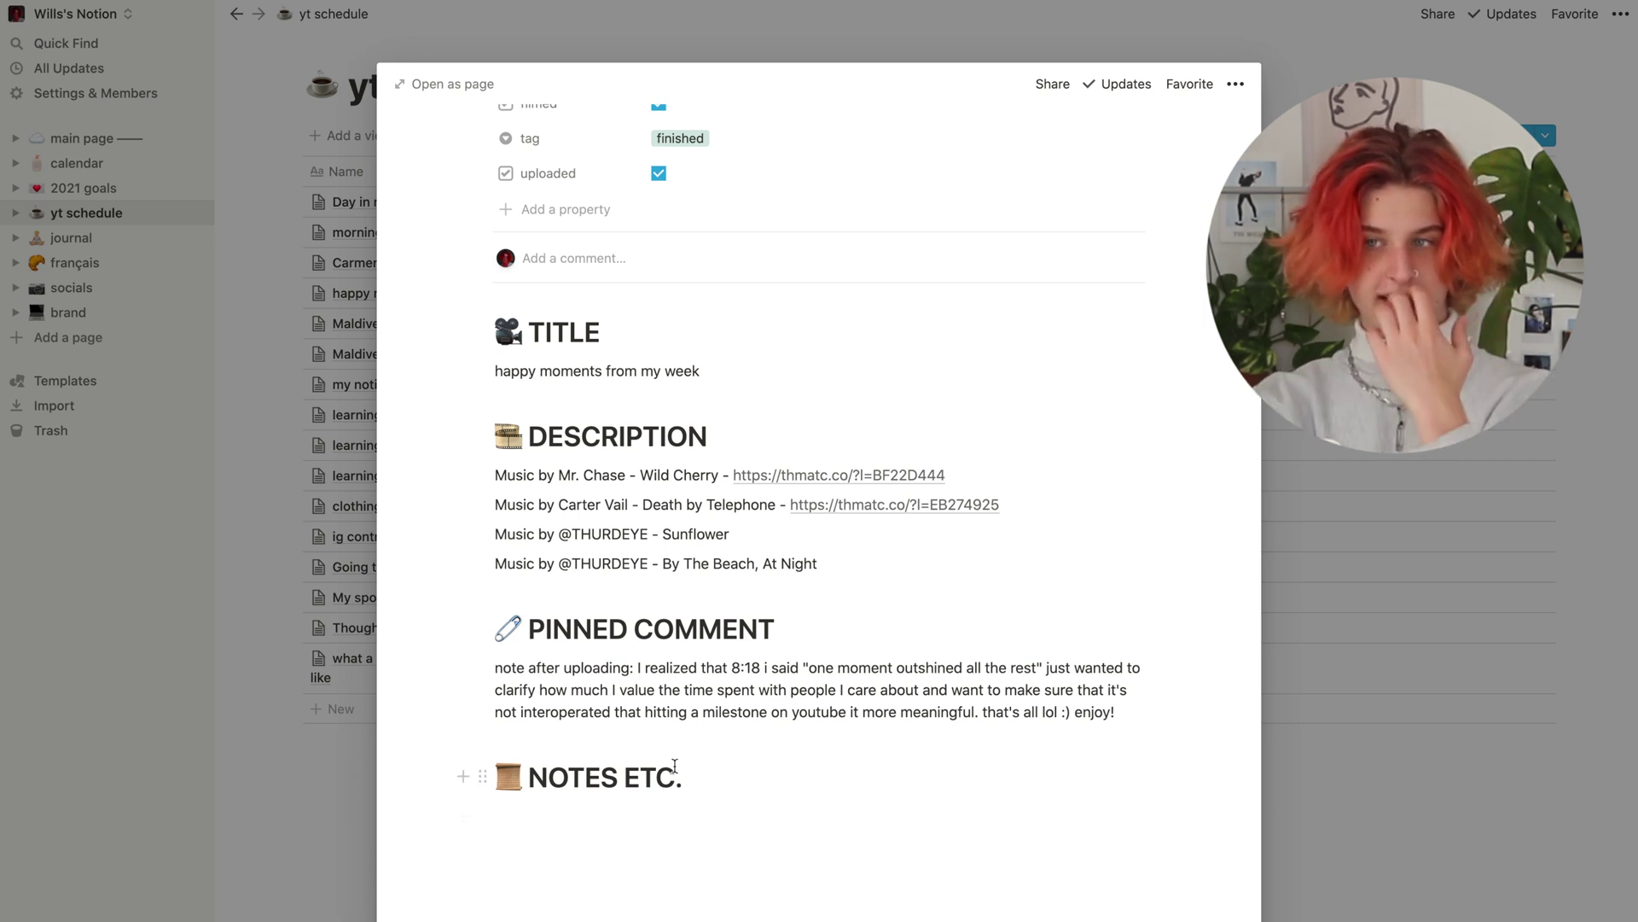
left_click(196, 663)
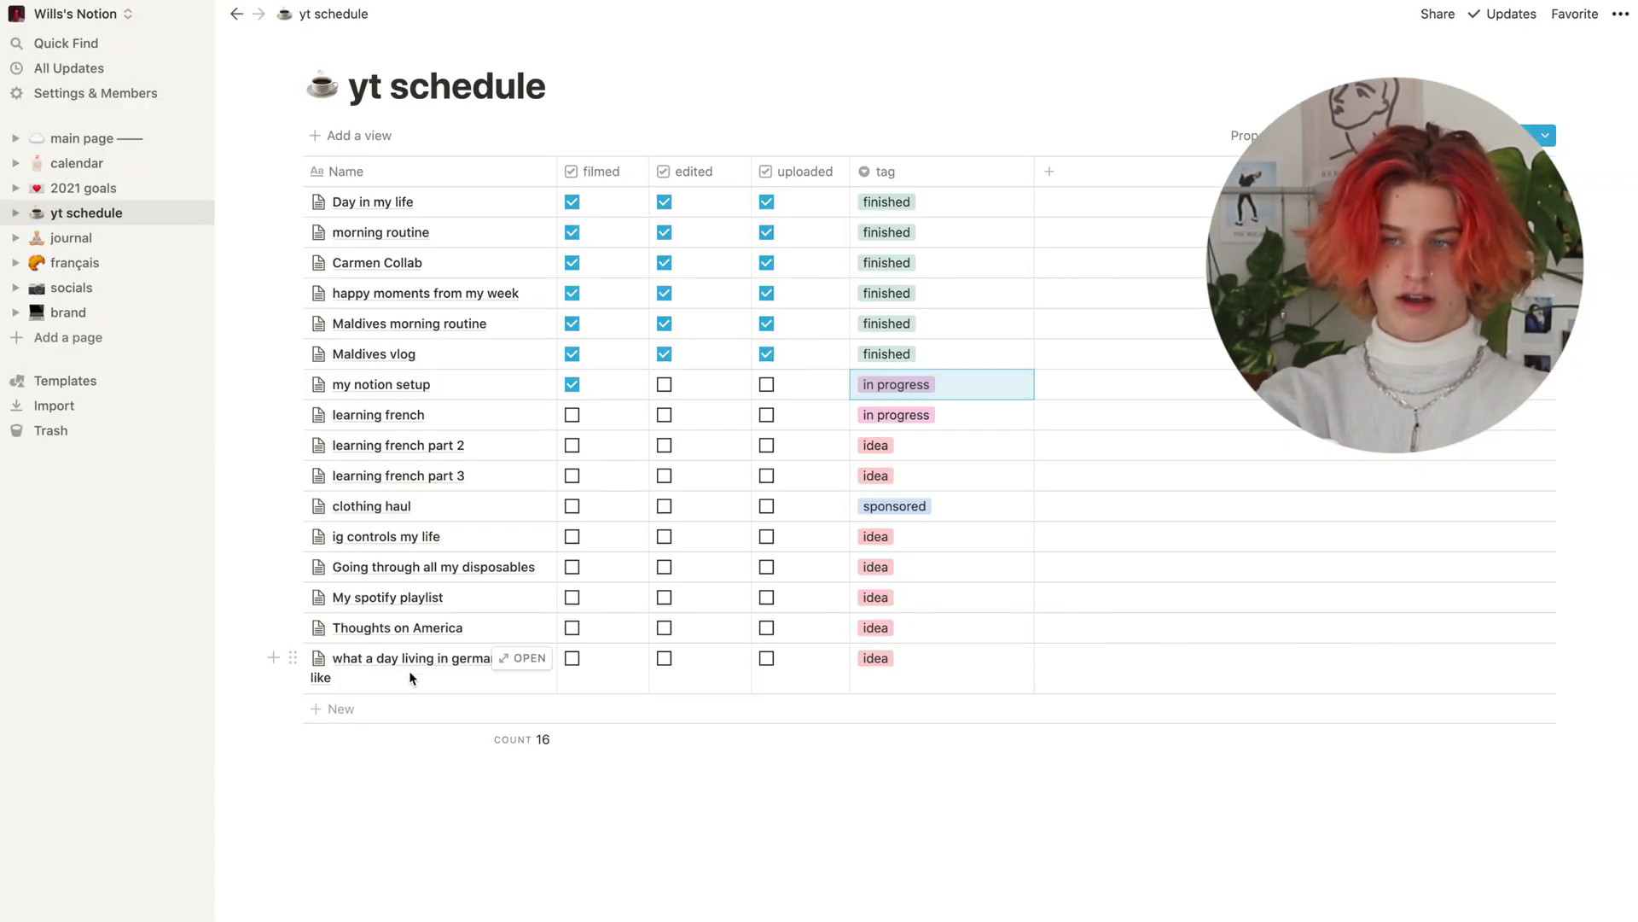
- Add a test entry named "asdfghjkl" to the video schedule and open it to view its empty section template
left_click(382, 711)
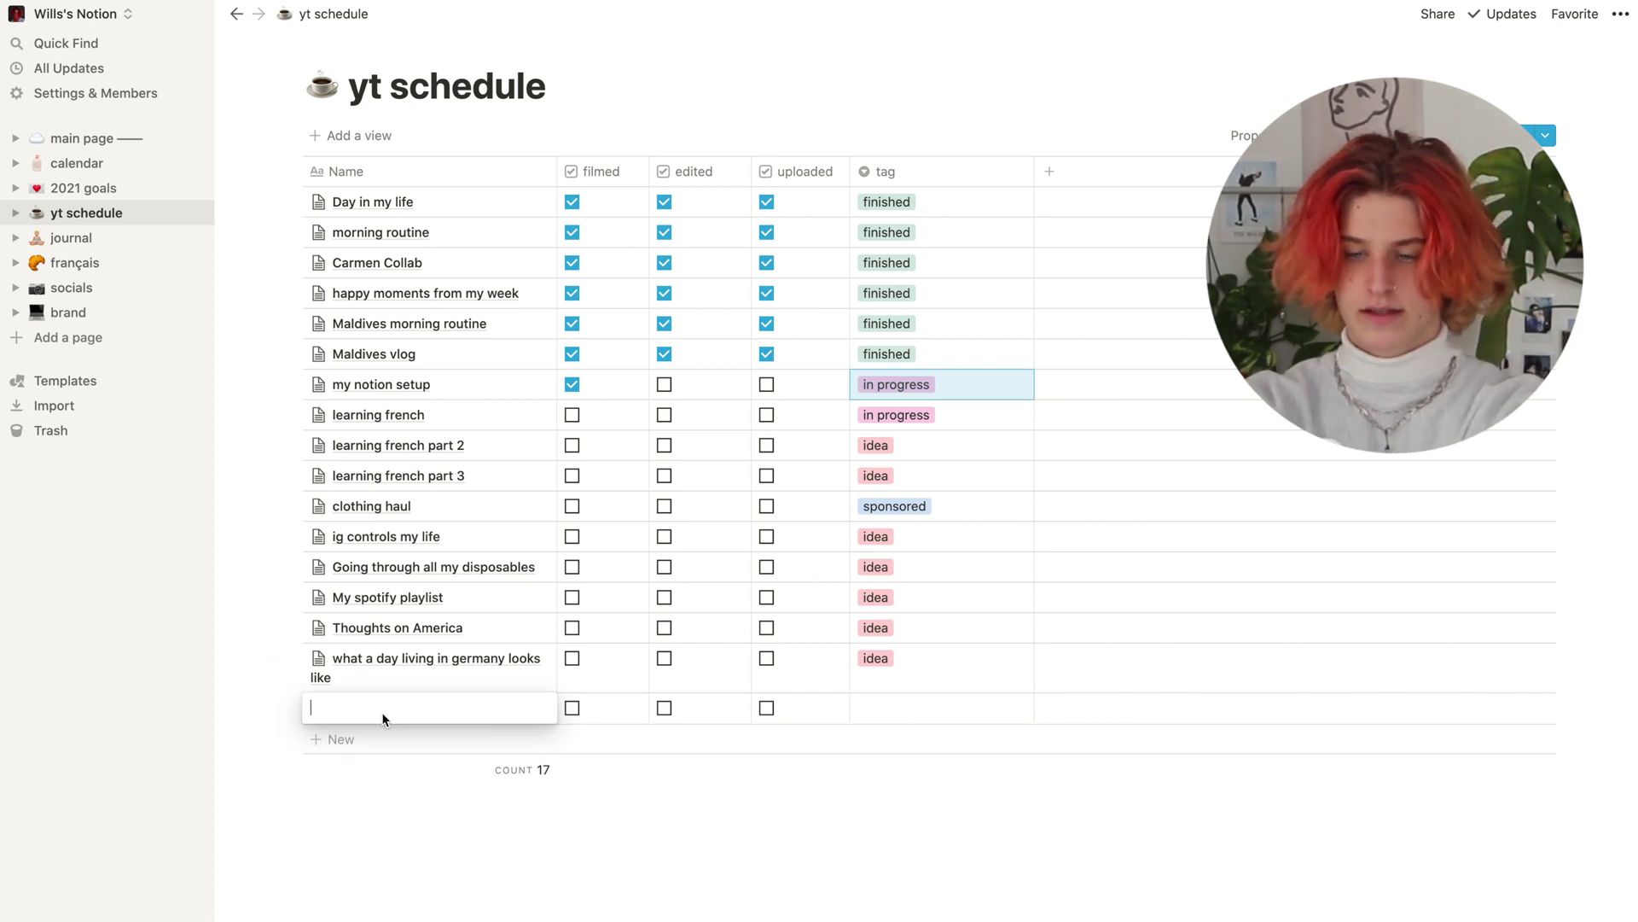
type("asdfghjkl")
key("Escape")
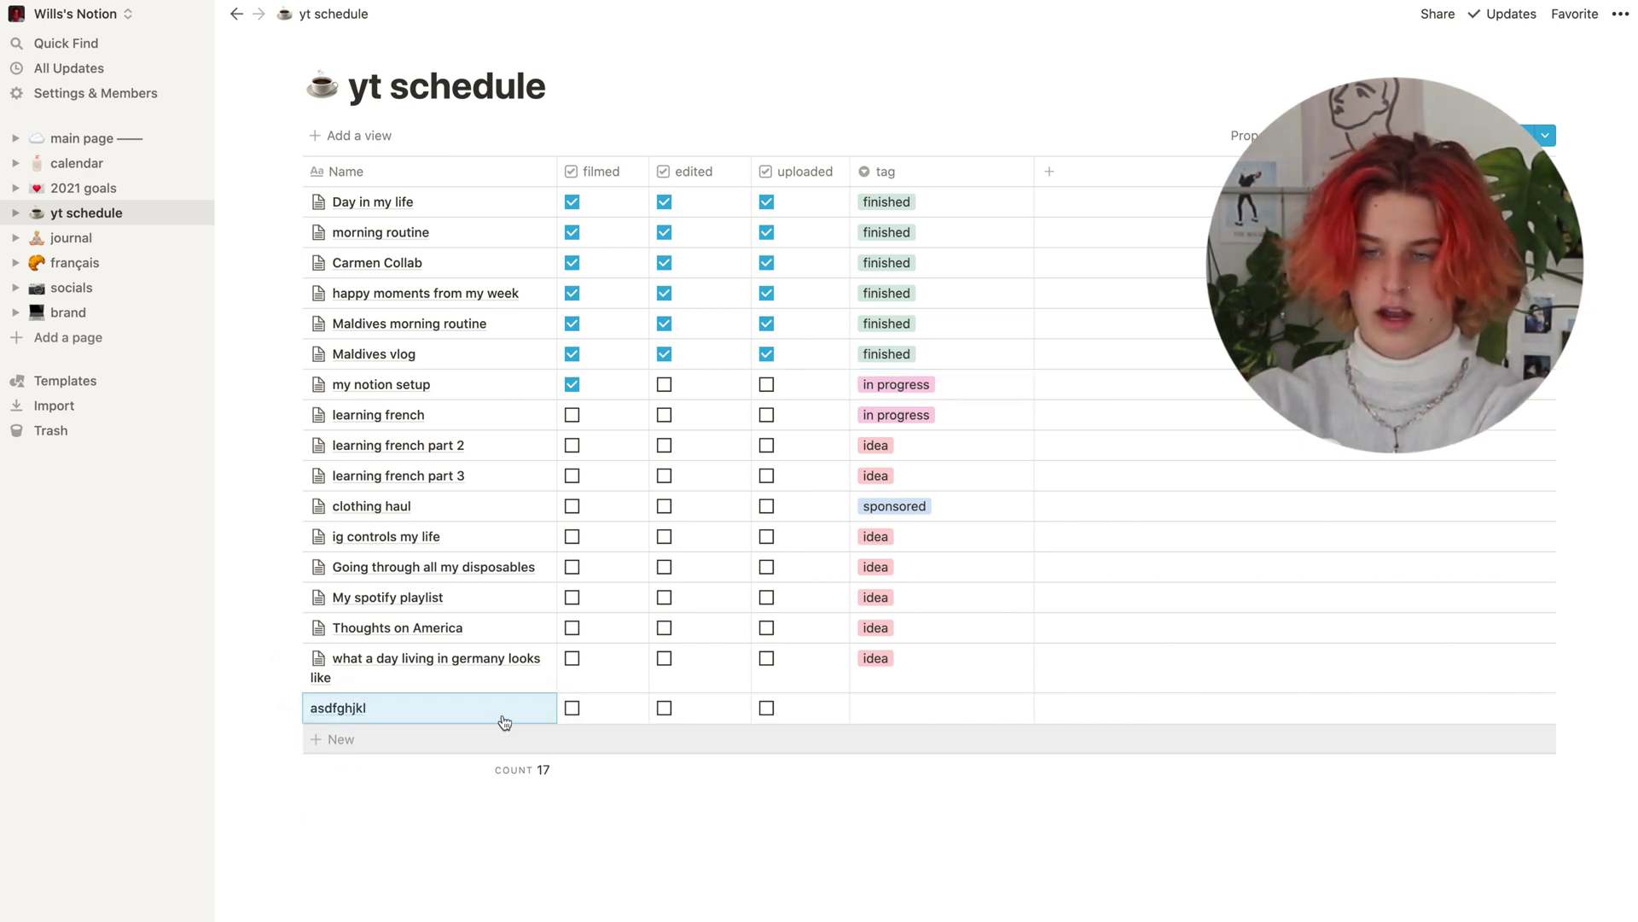
left_click(523, 714)
left_click(546, 537)
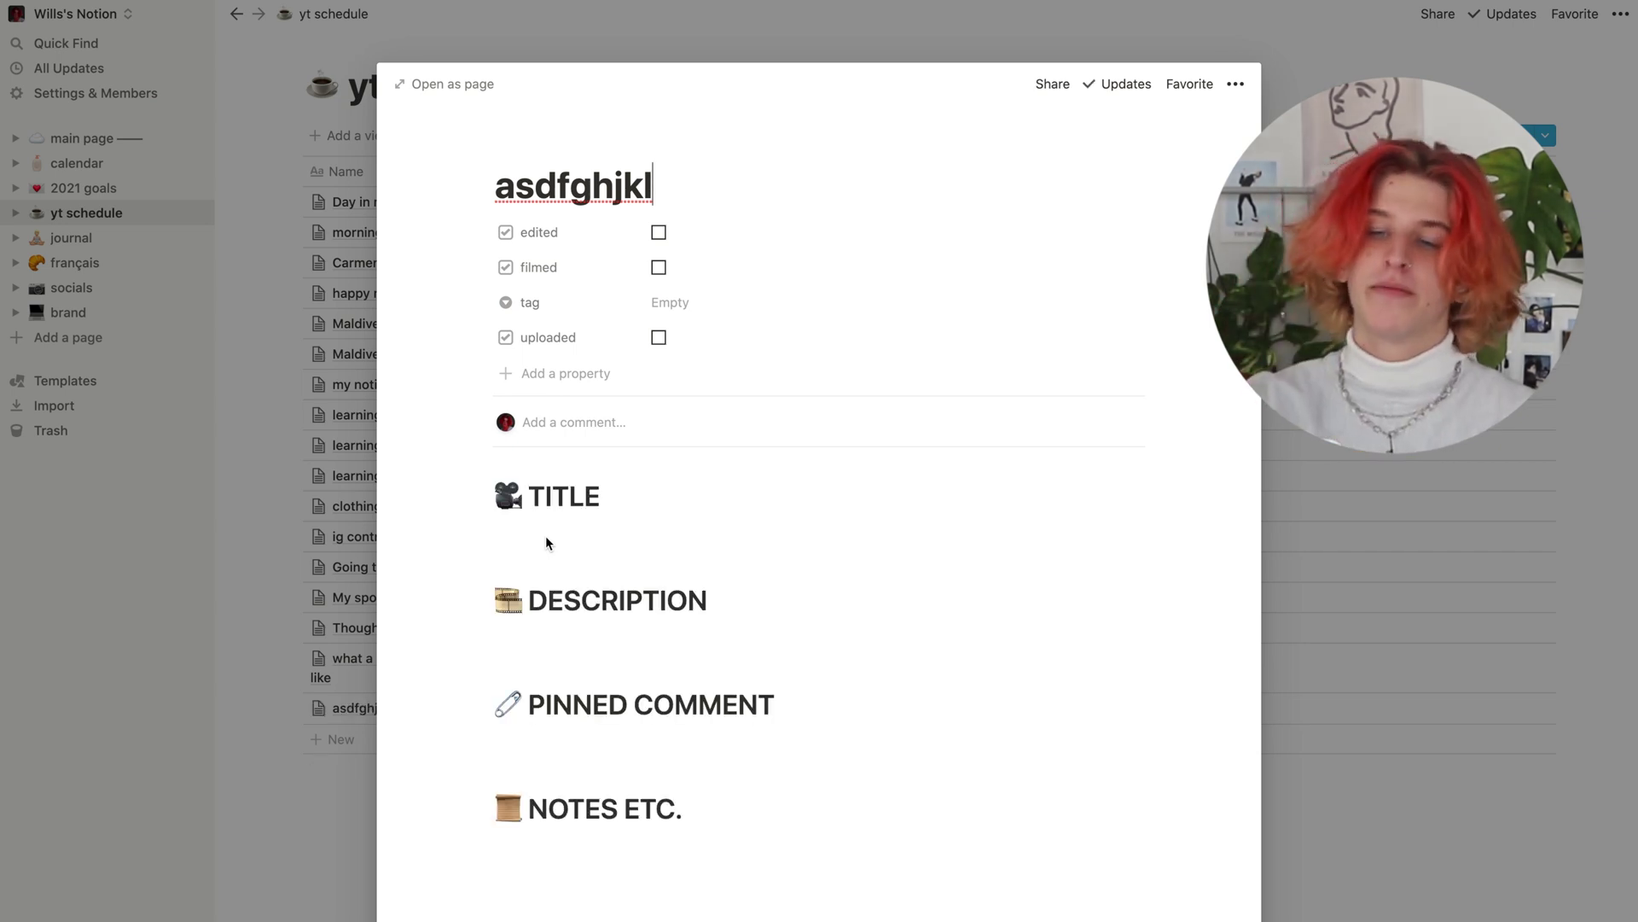
left_click(539, 541)
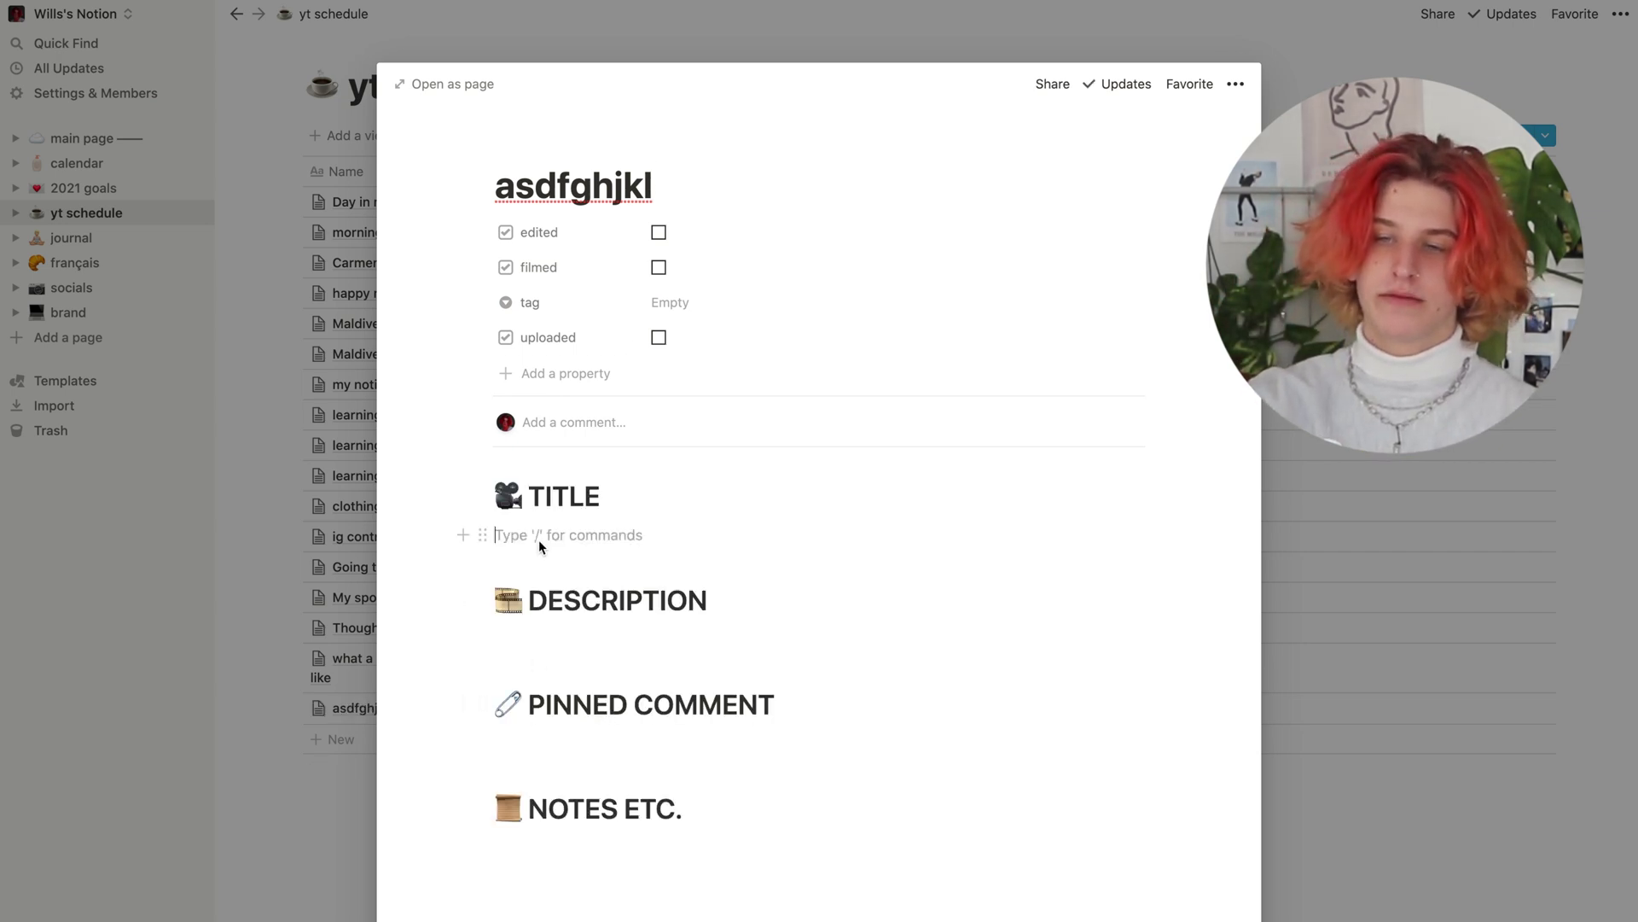
left_click(176, 582)
- Open the "learning french" entry and read through its description, pinned comment and notes before returning to the schedule
left_click(532, 413)
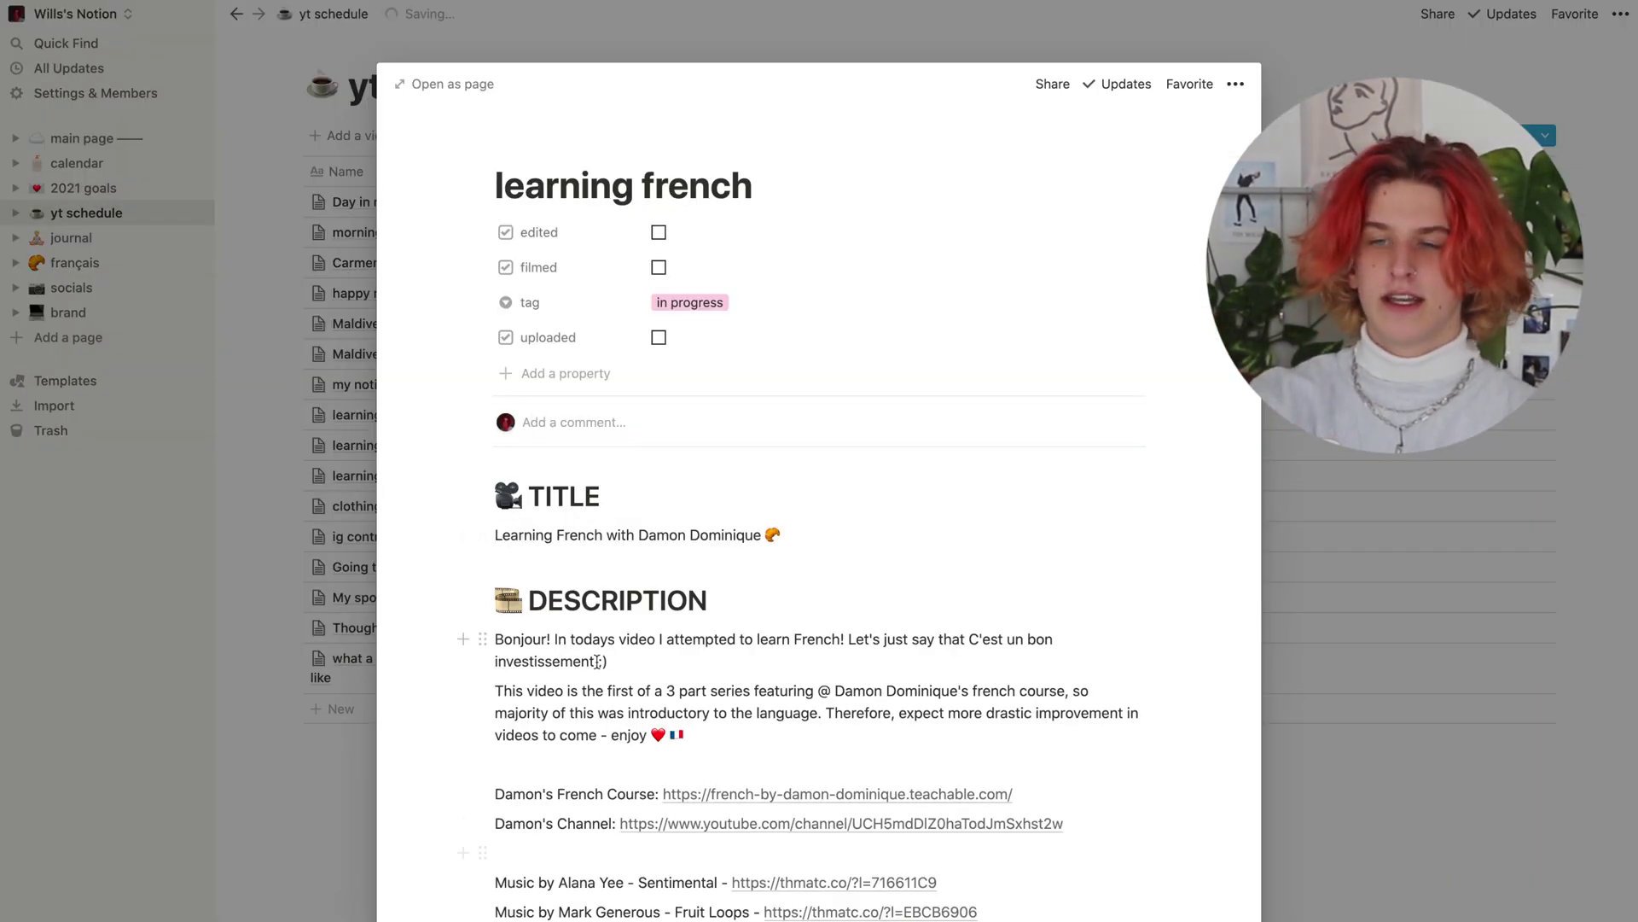
scroll(598, 662, "down", 3)
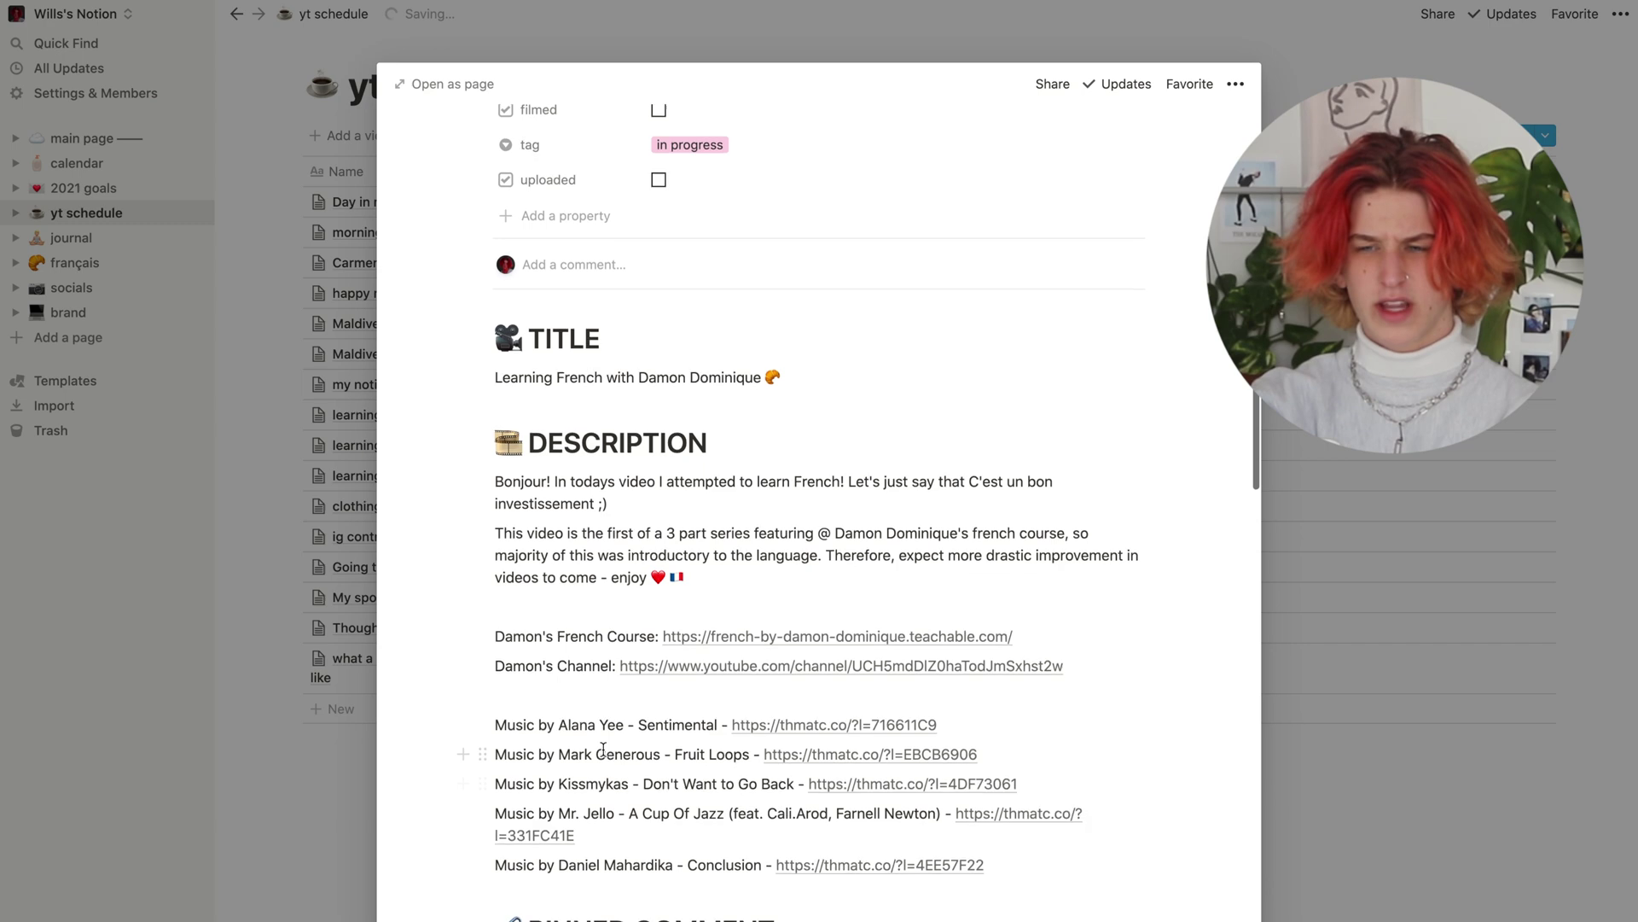
scroll(602, 734, "down", 5)
scroll(602, 749, "down", 1)
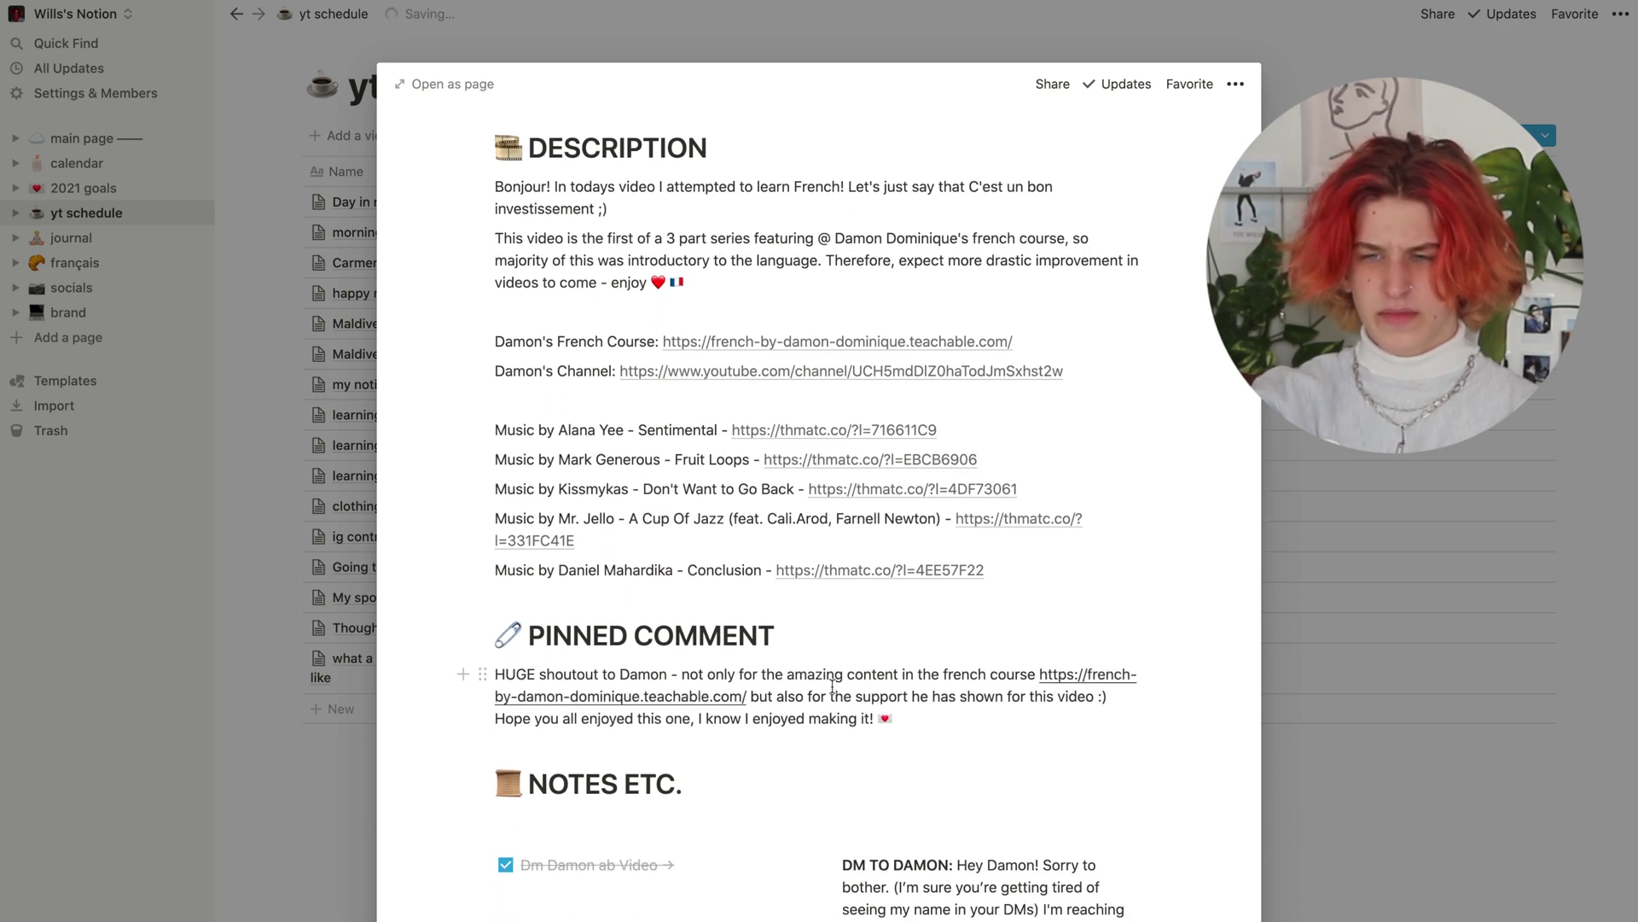
scroll(867, 727, "down", 15)
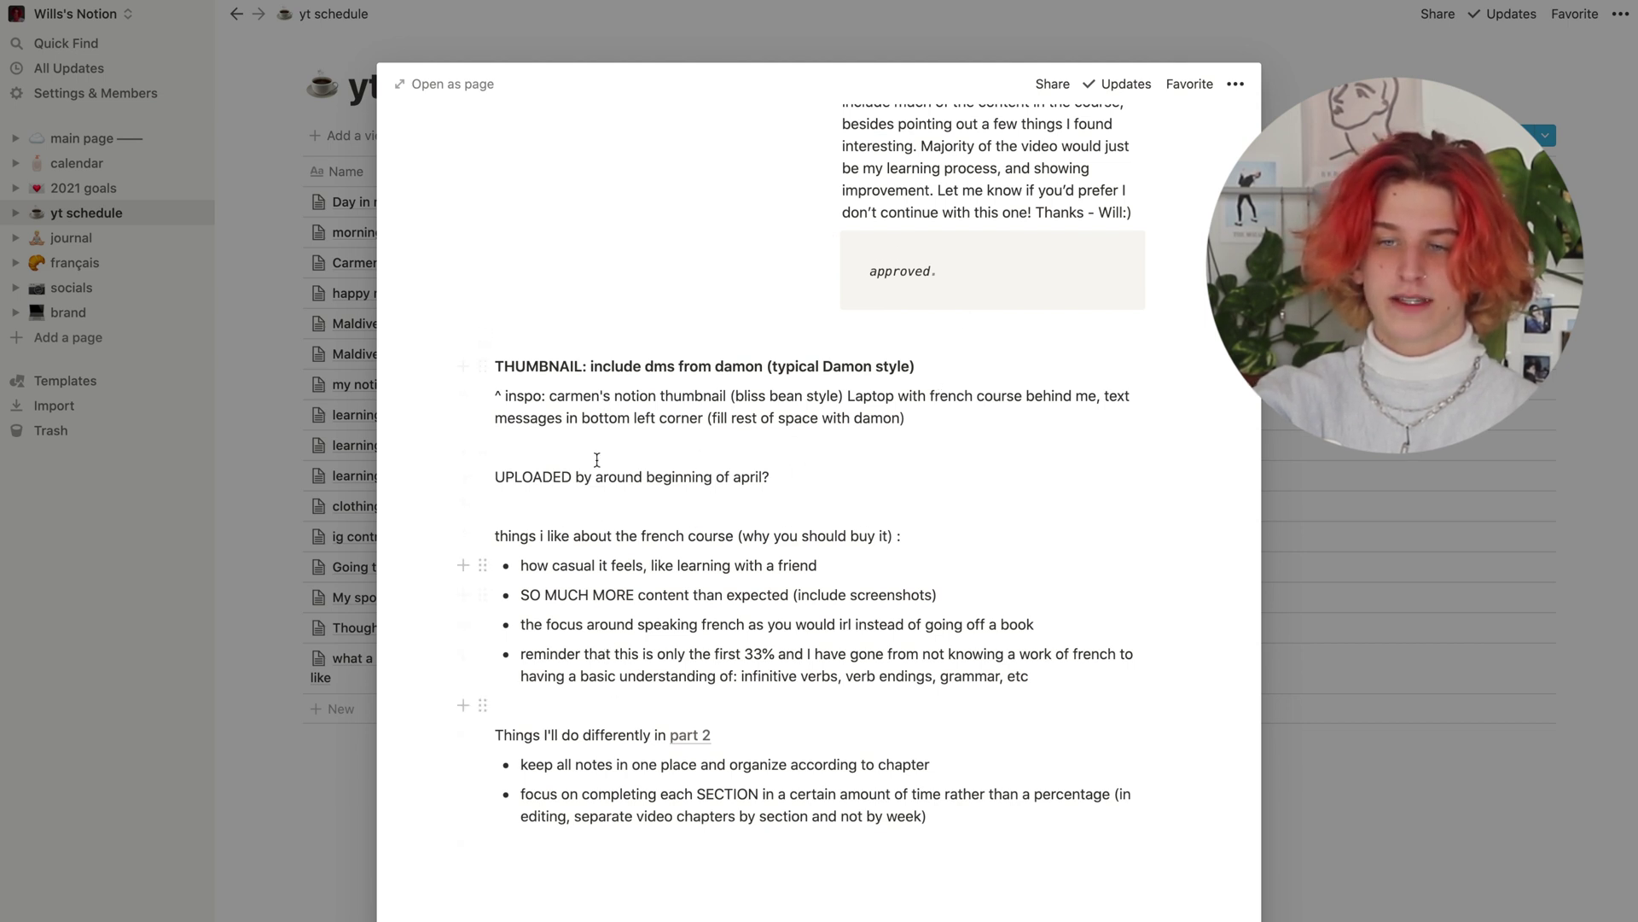
left_click(318, 866)
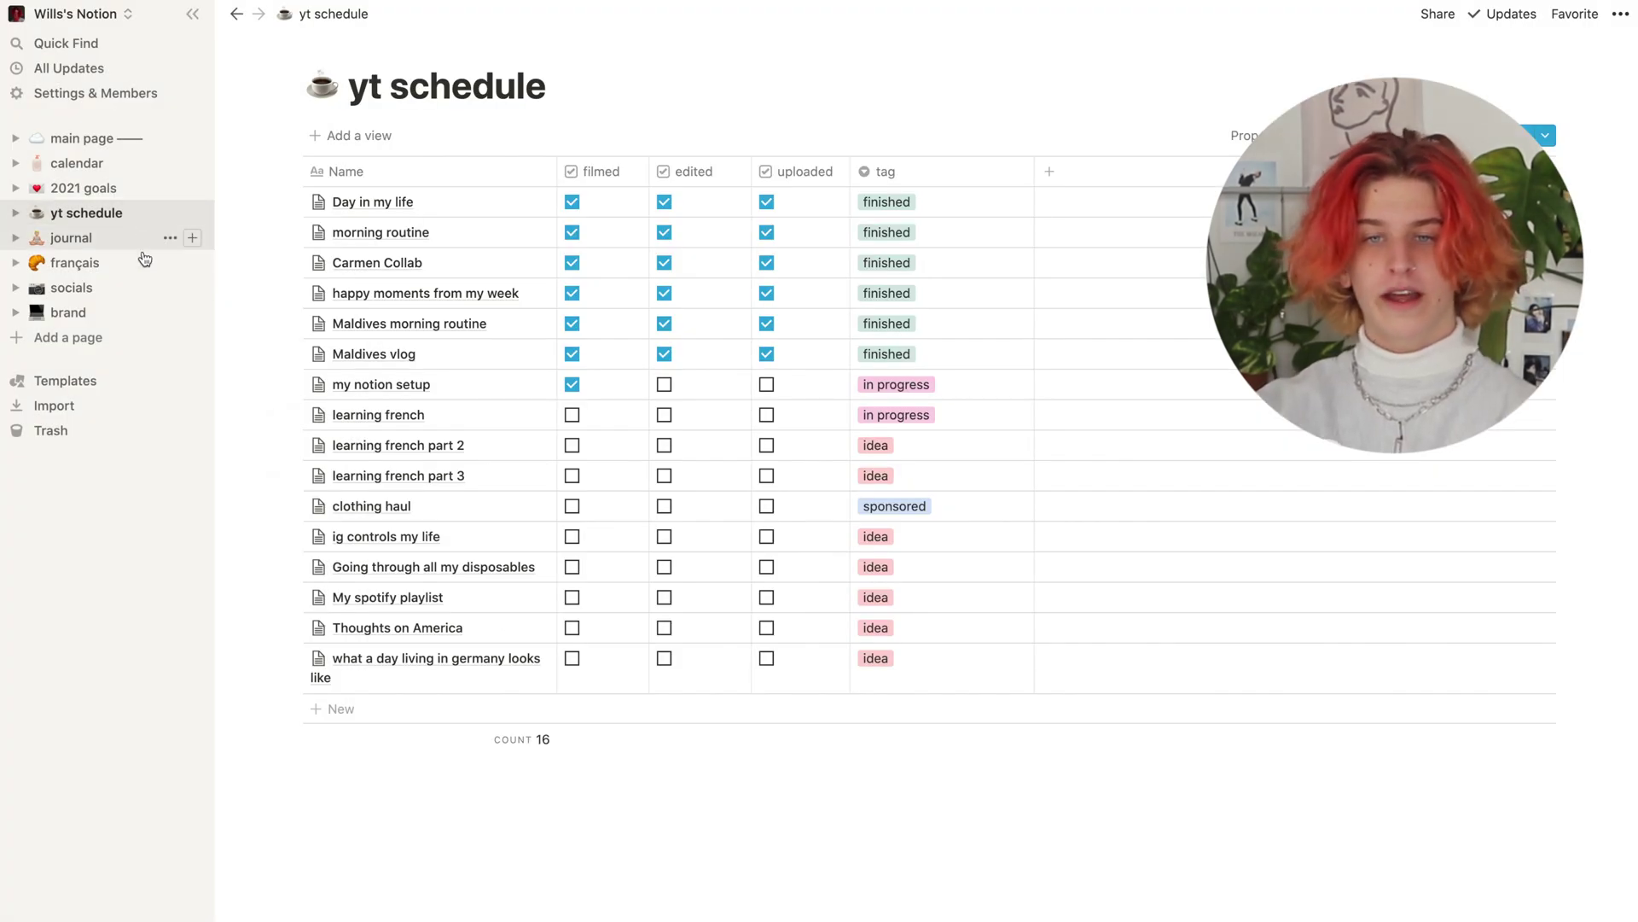
- Add a new page to the workspace, browse the template gallery and apply the Personal category's Travel Planner template
left_click(125, 348)
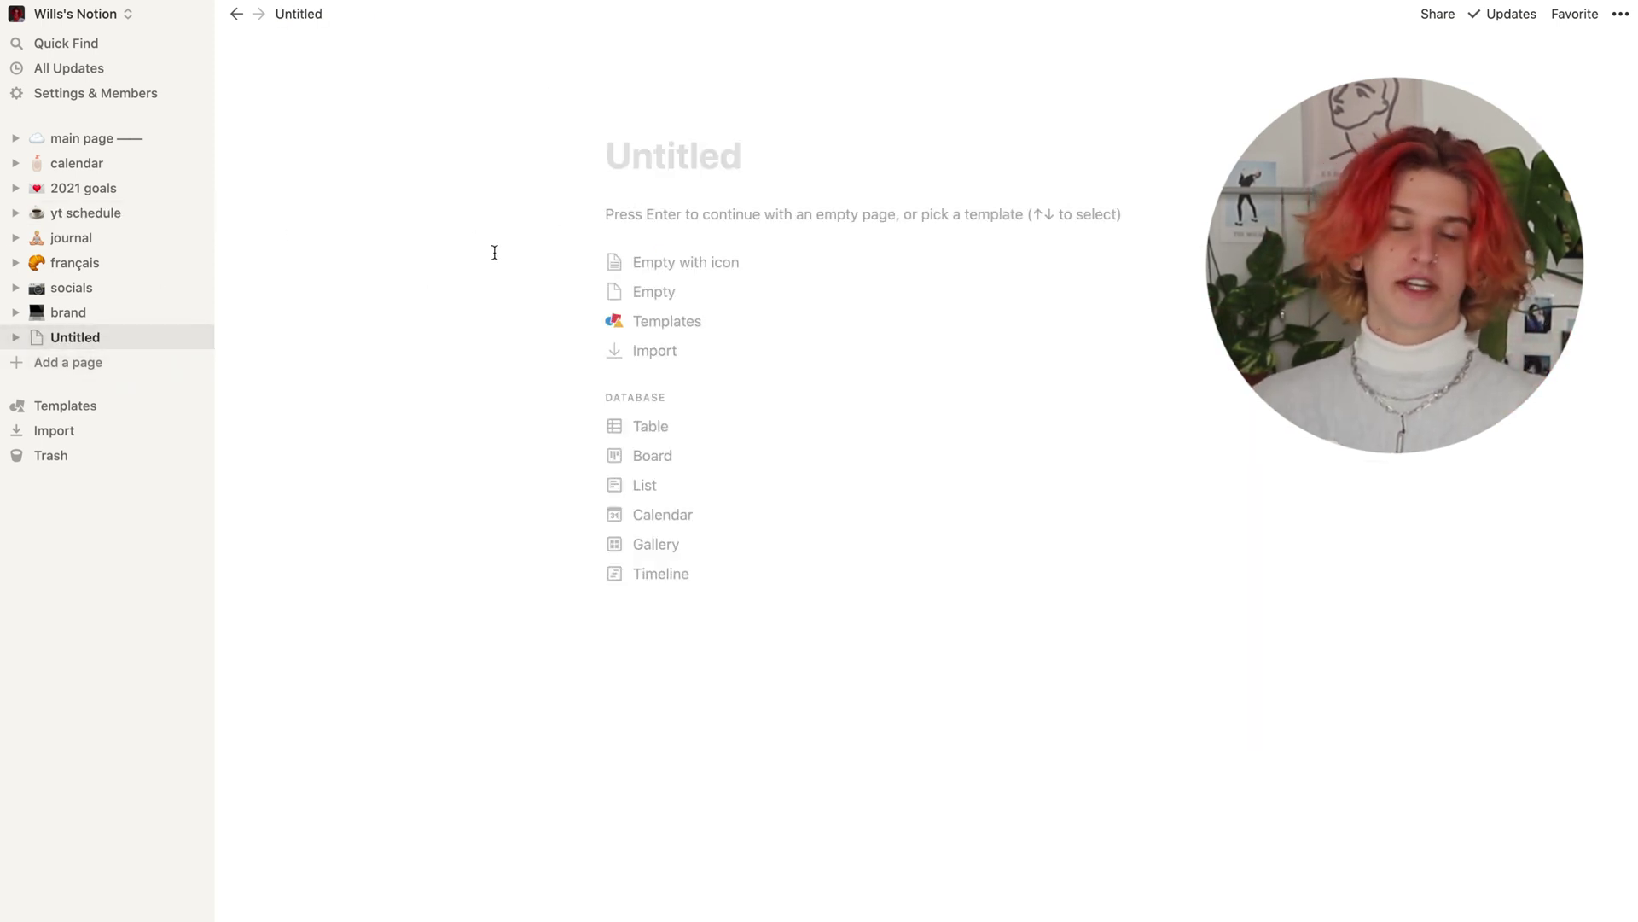
left_click(650, 322)
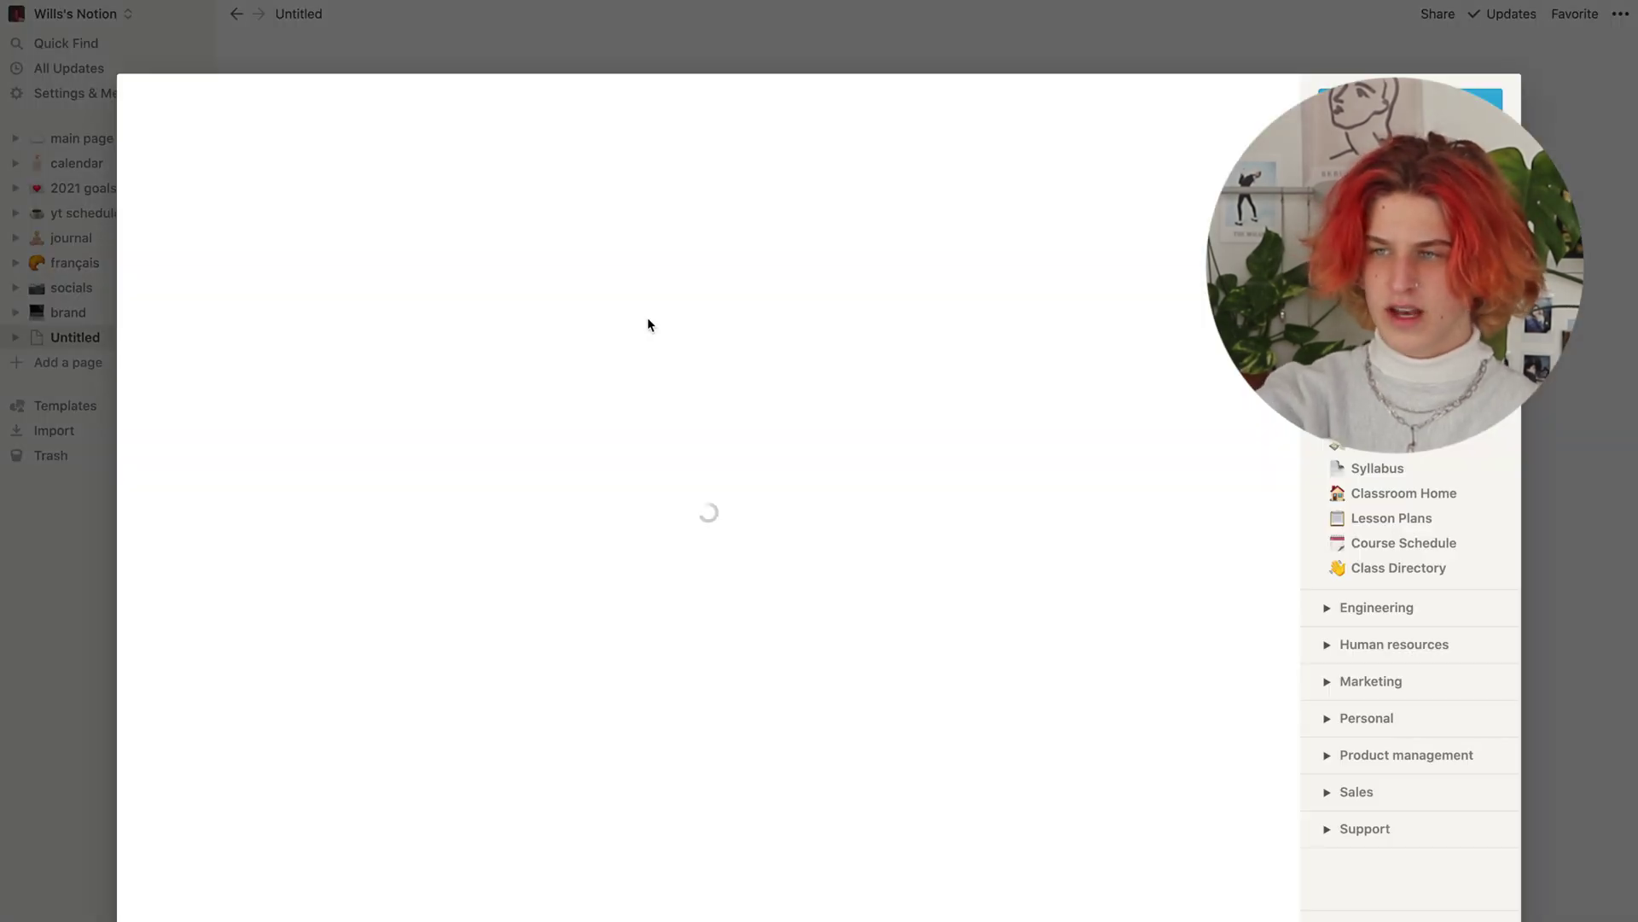
scroll(597, 563, "down", 15)
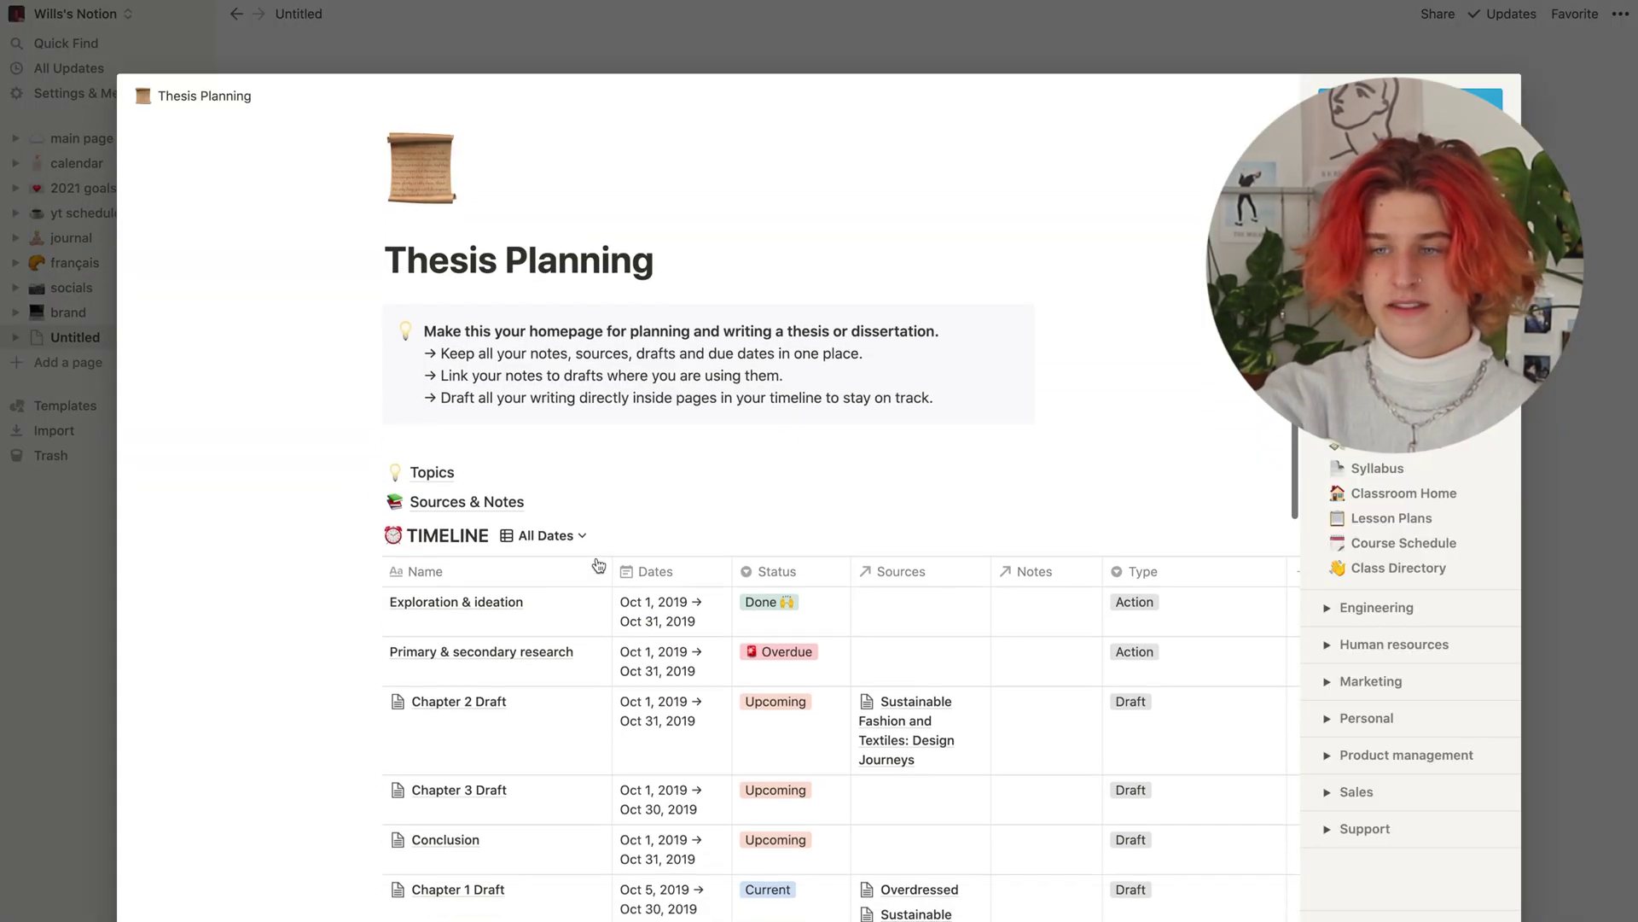
scroll(597, 563, "up", 15)
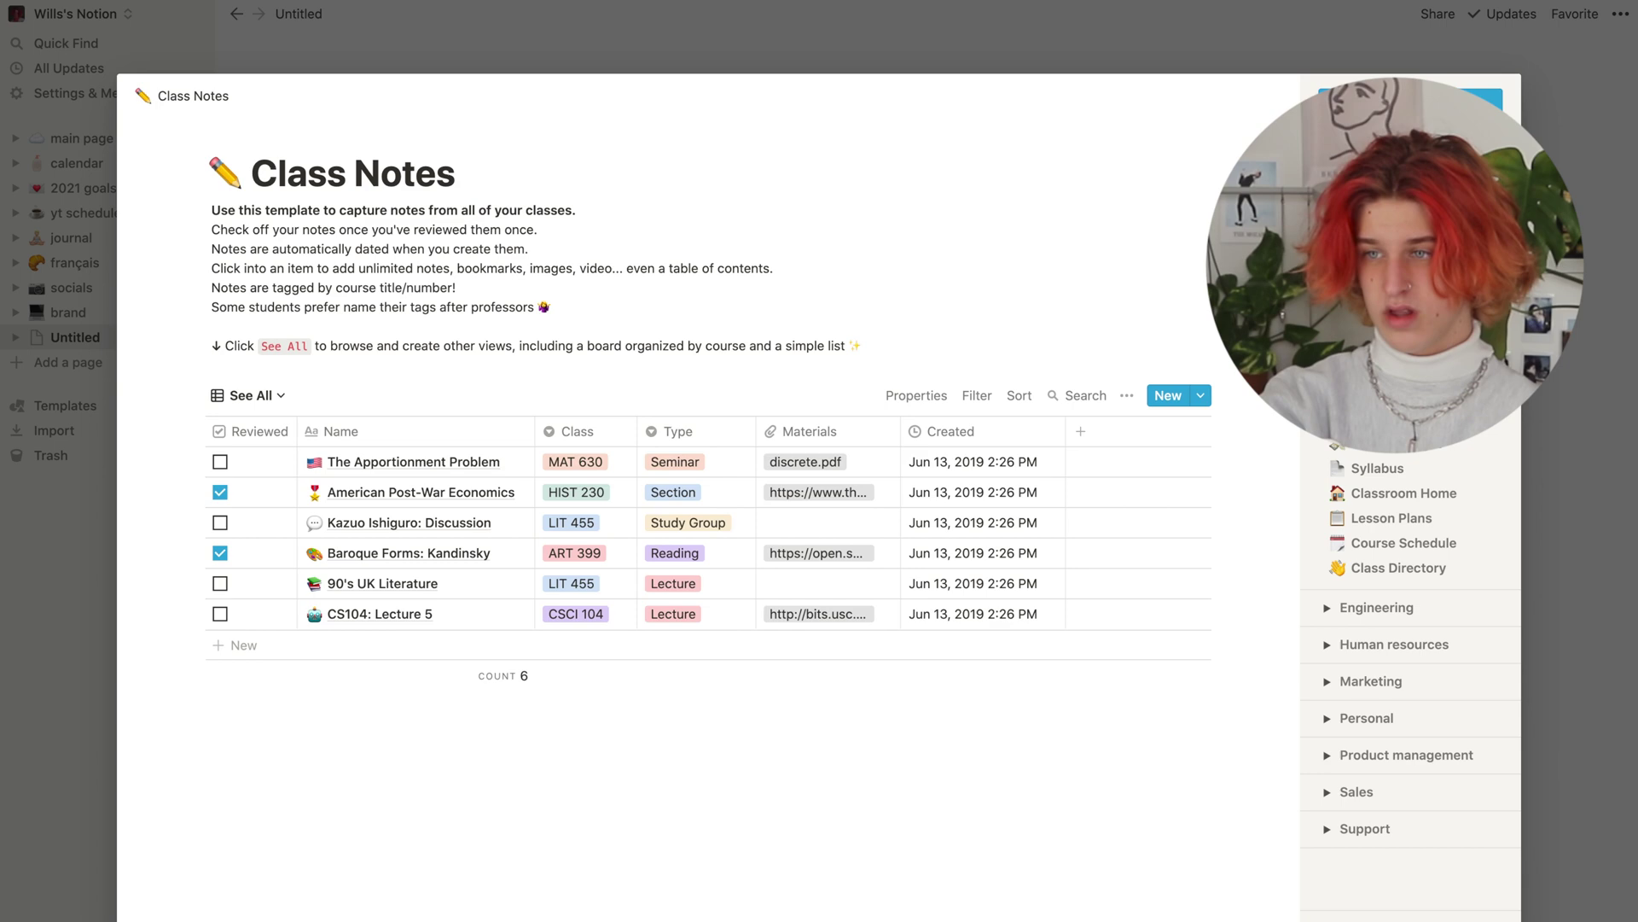
scroll(647, 639, "down", 10)
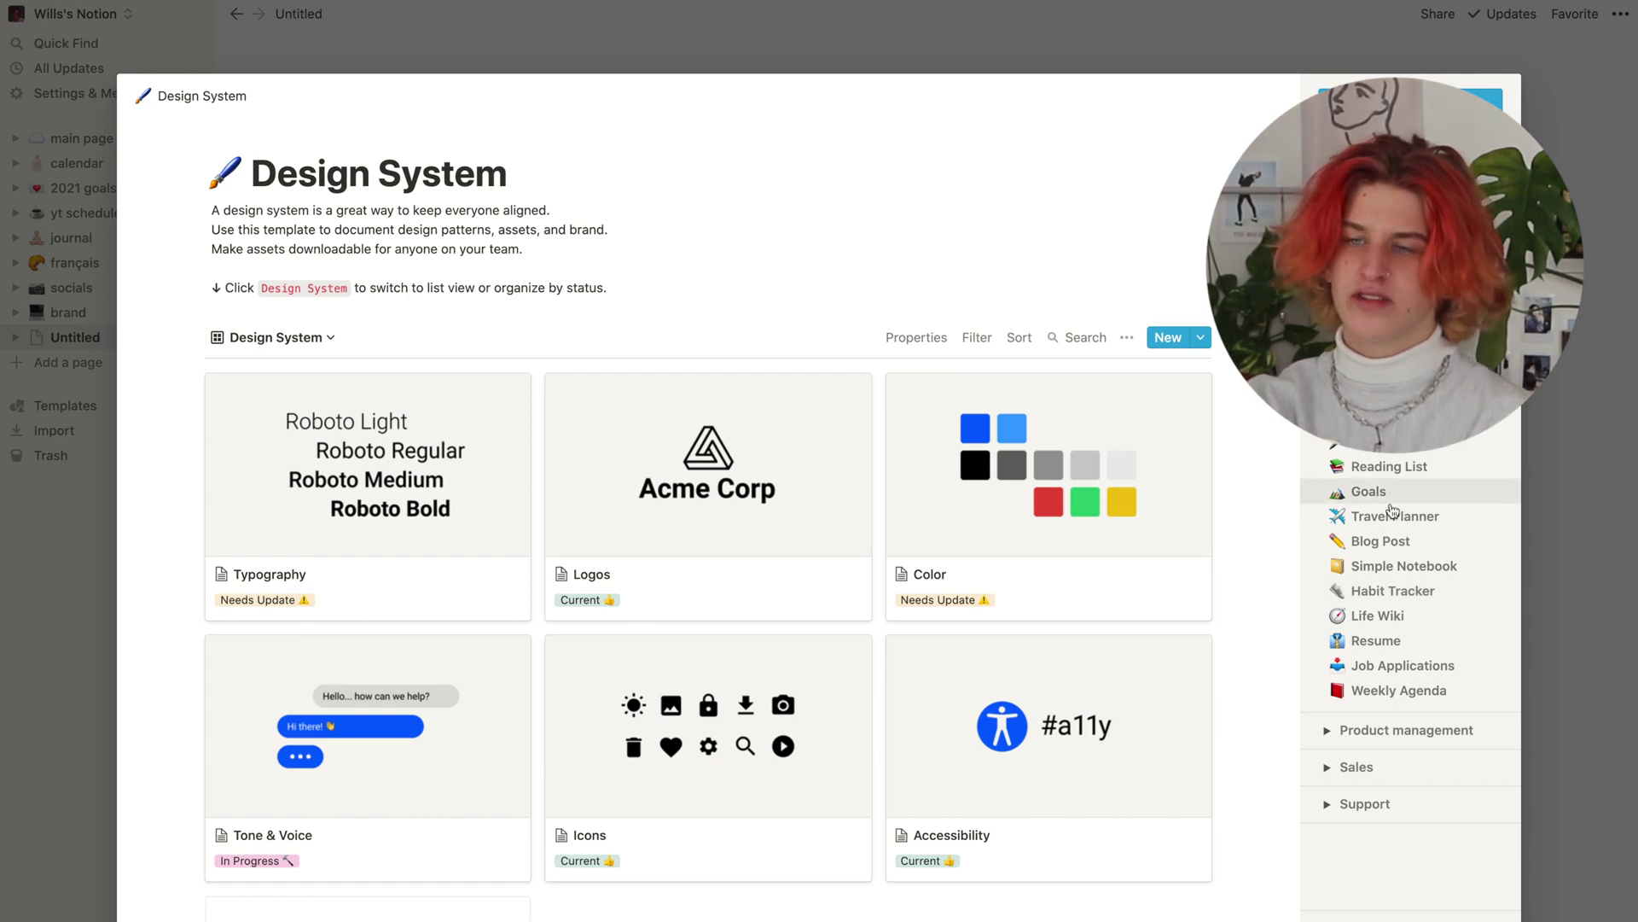
left_click(1391, 518)
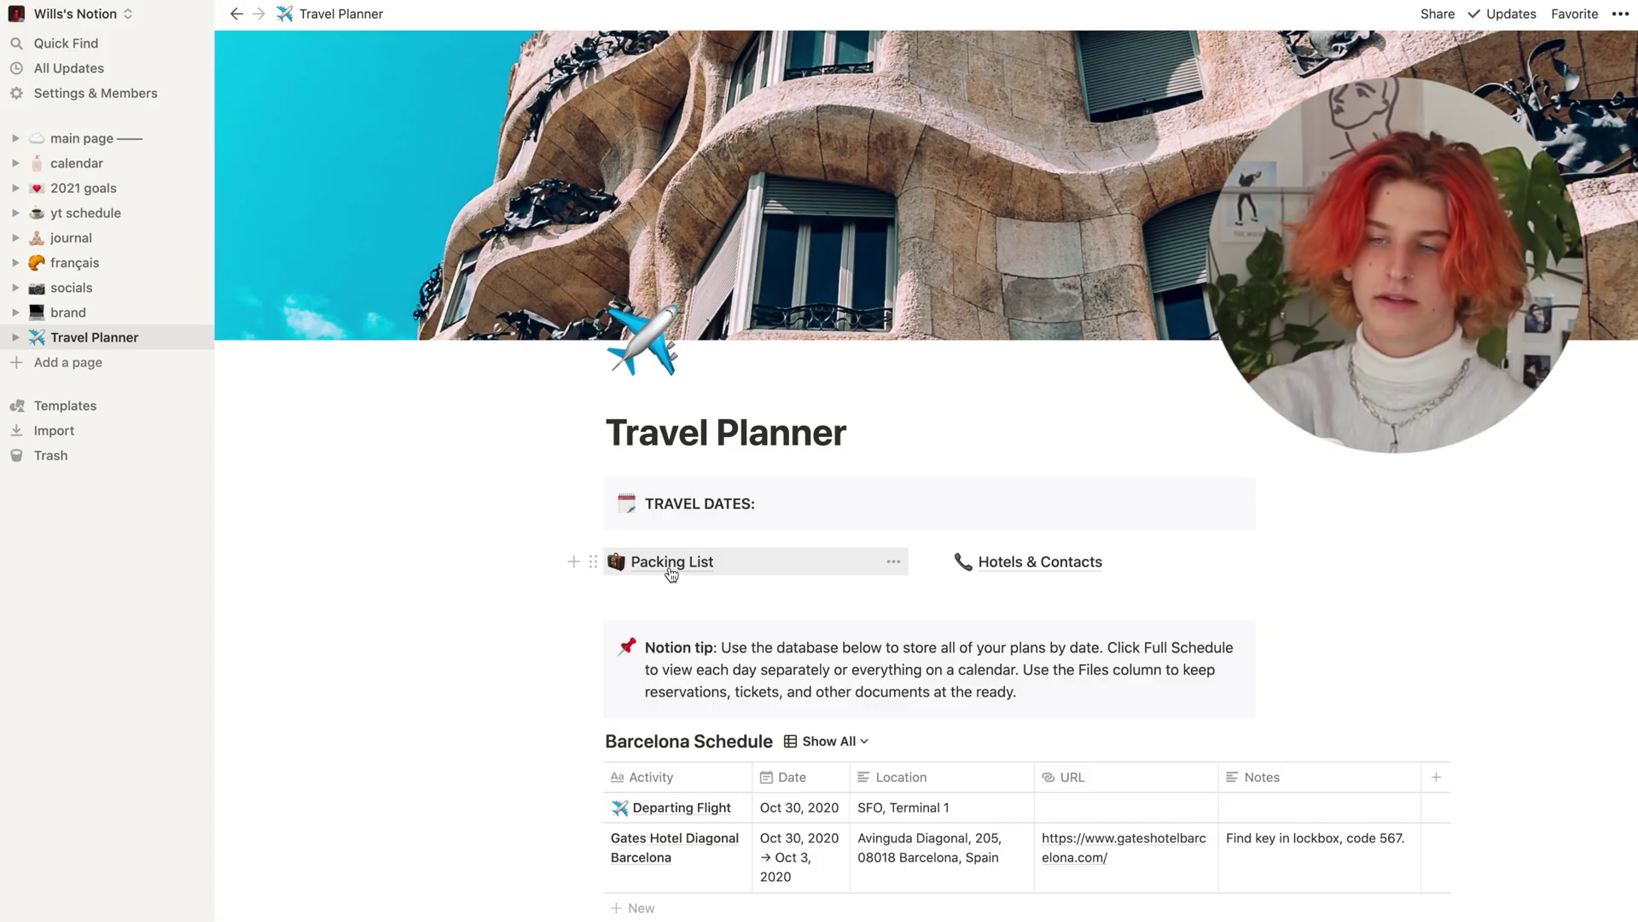
- Add a bold "flight info" line below Packing List on the Travel Planner page
left_click(730, 587)
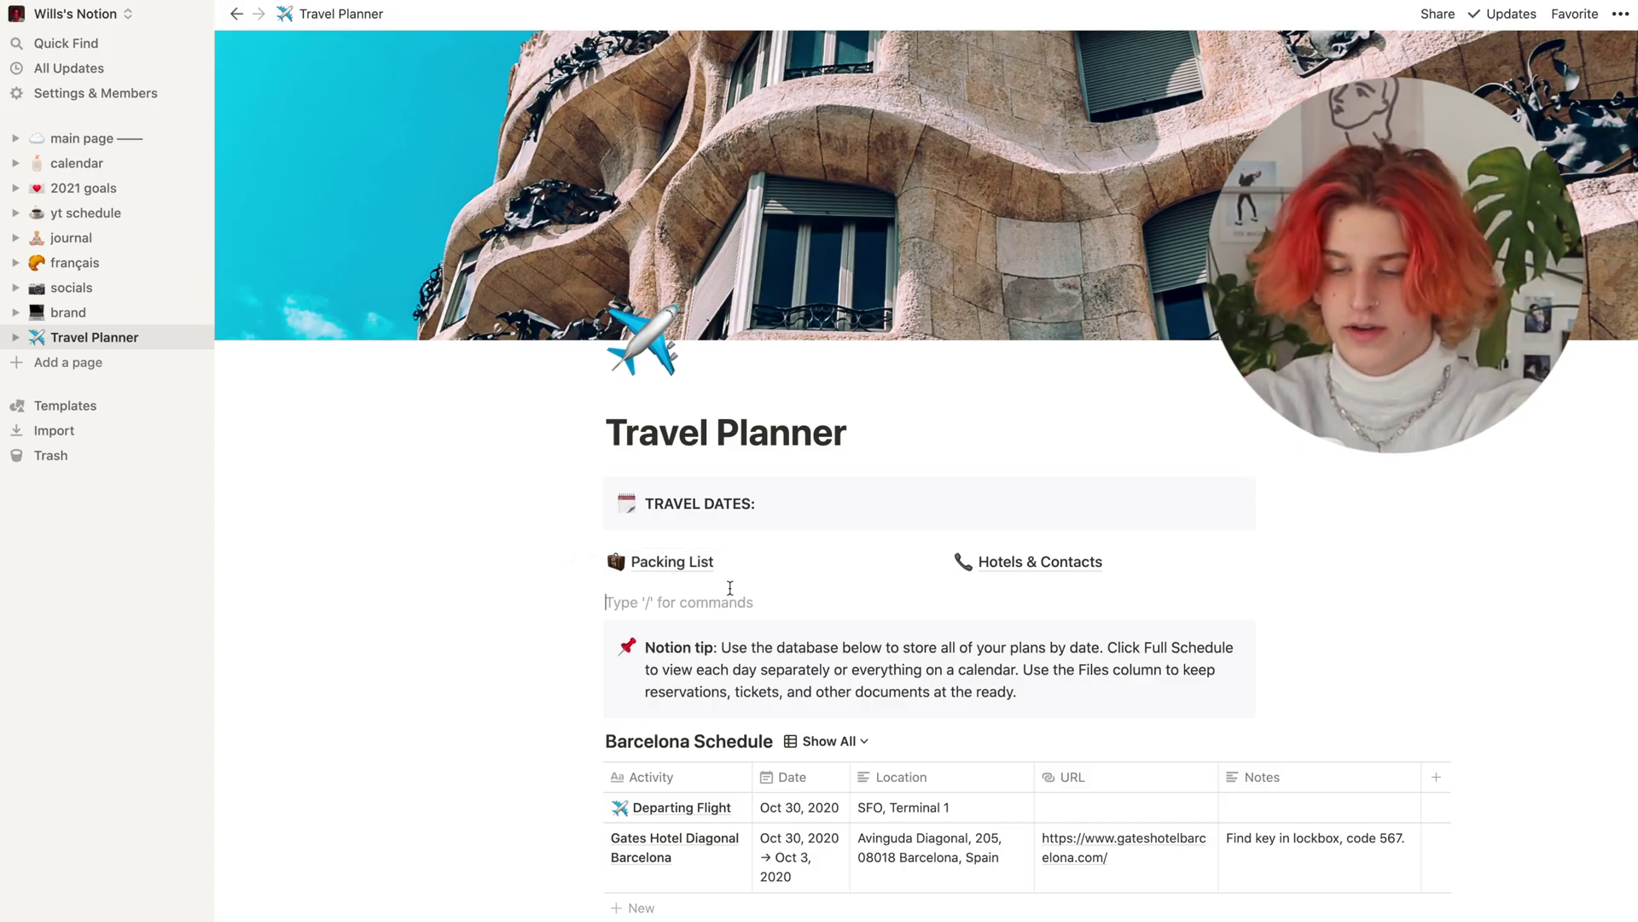
type("flog")
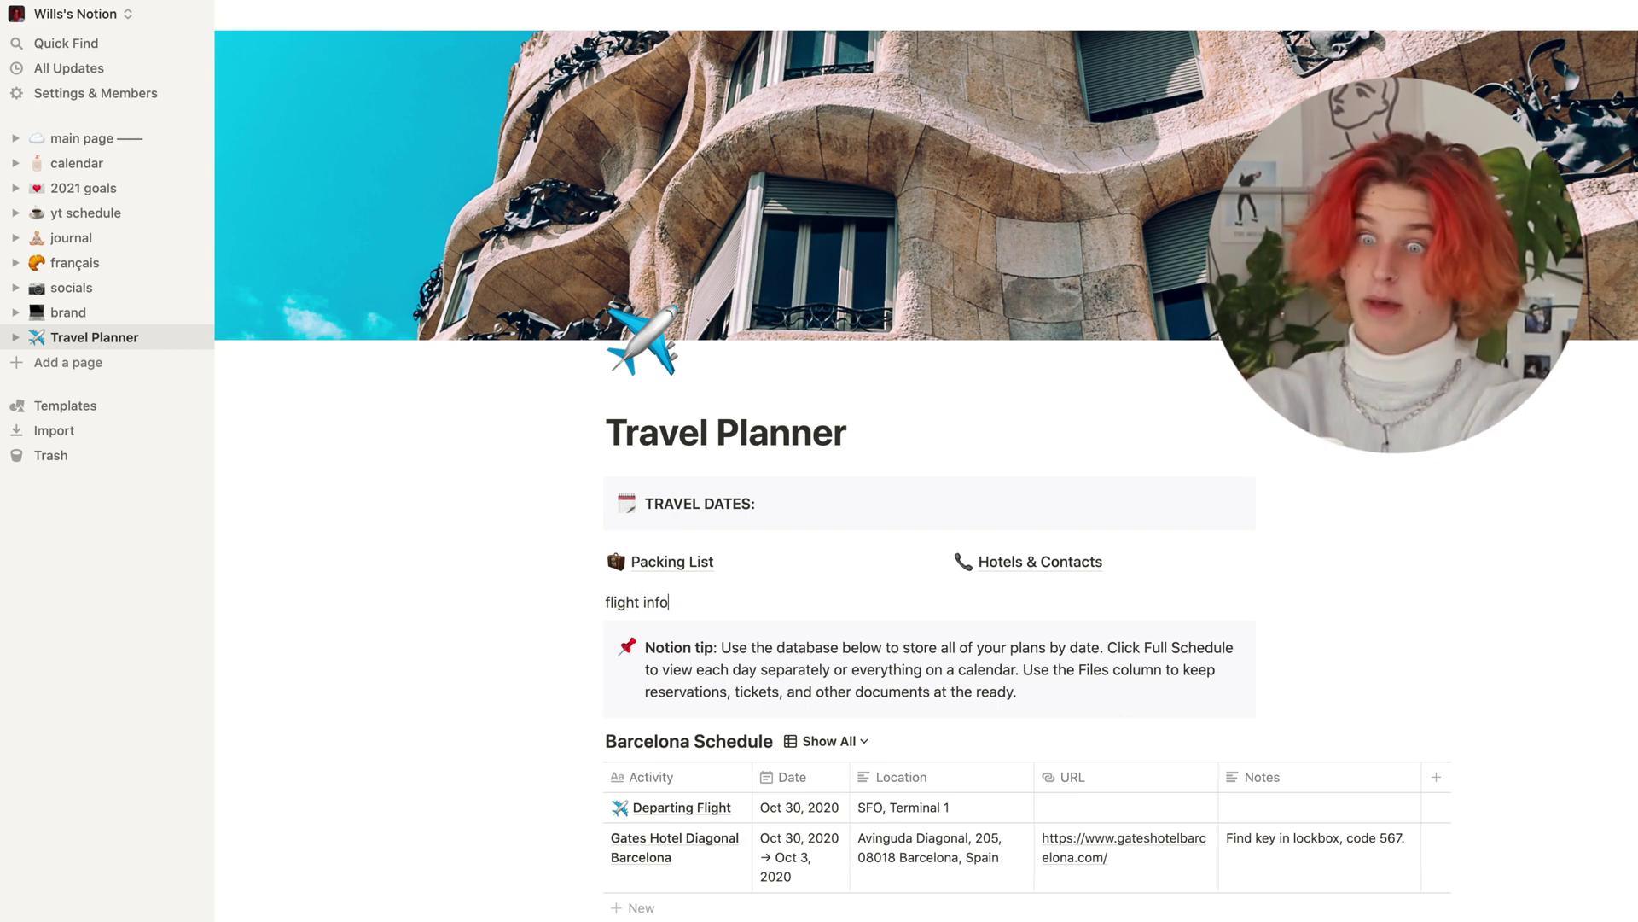
left_click_drag(669, 604, 605, 604)
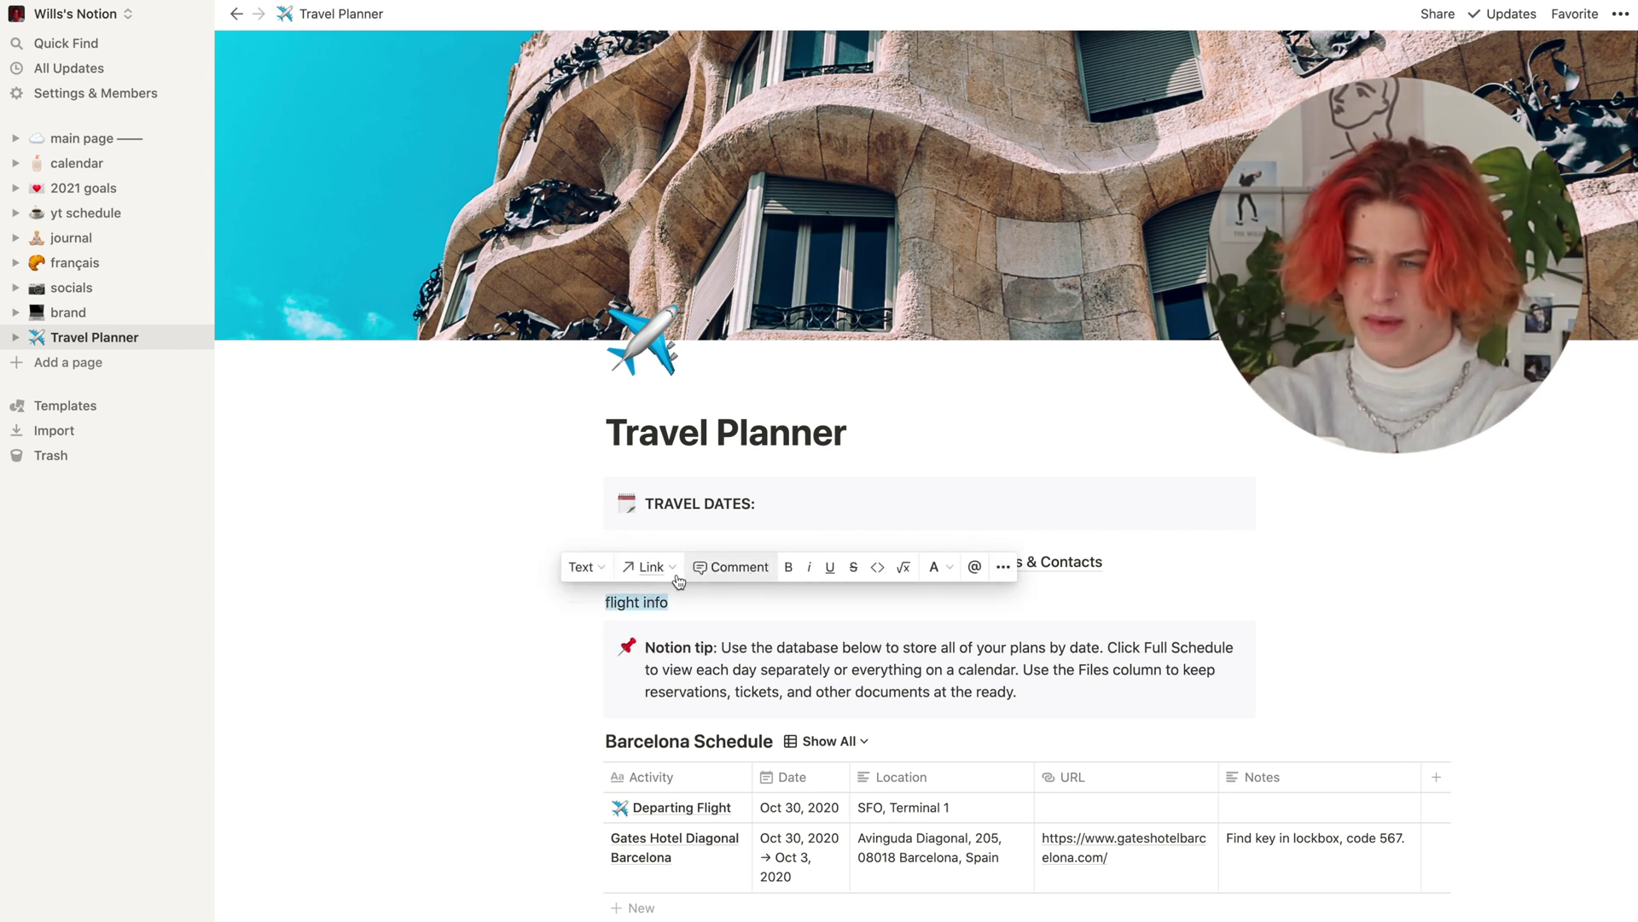
left_click(787, 569)
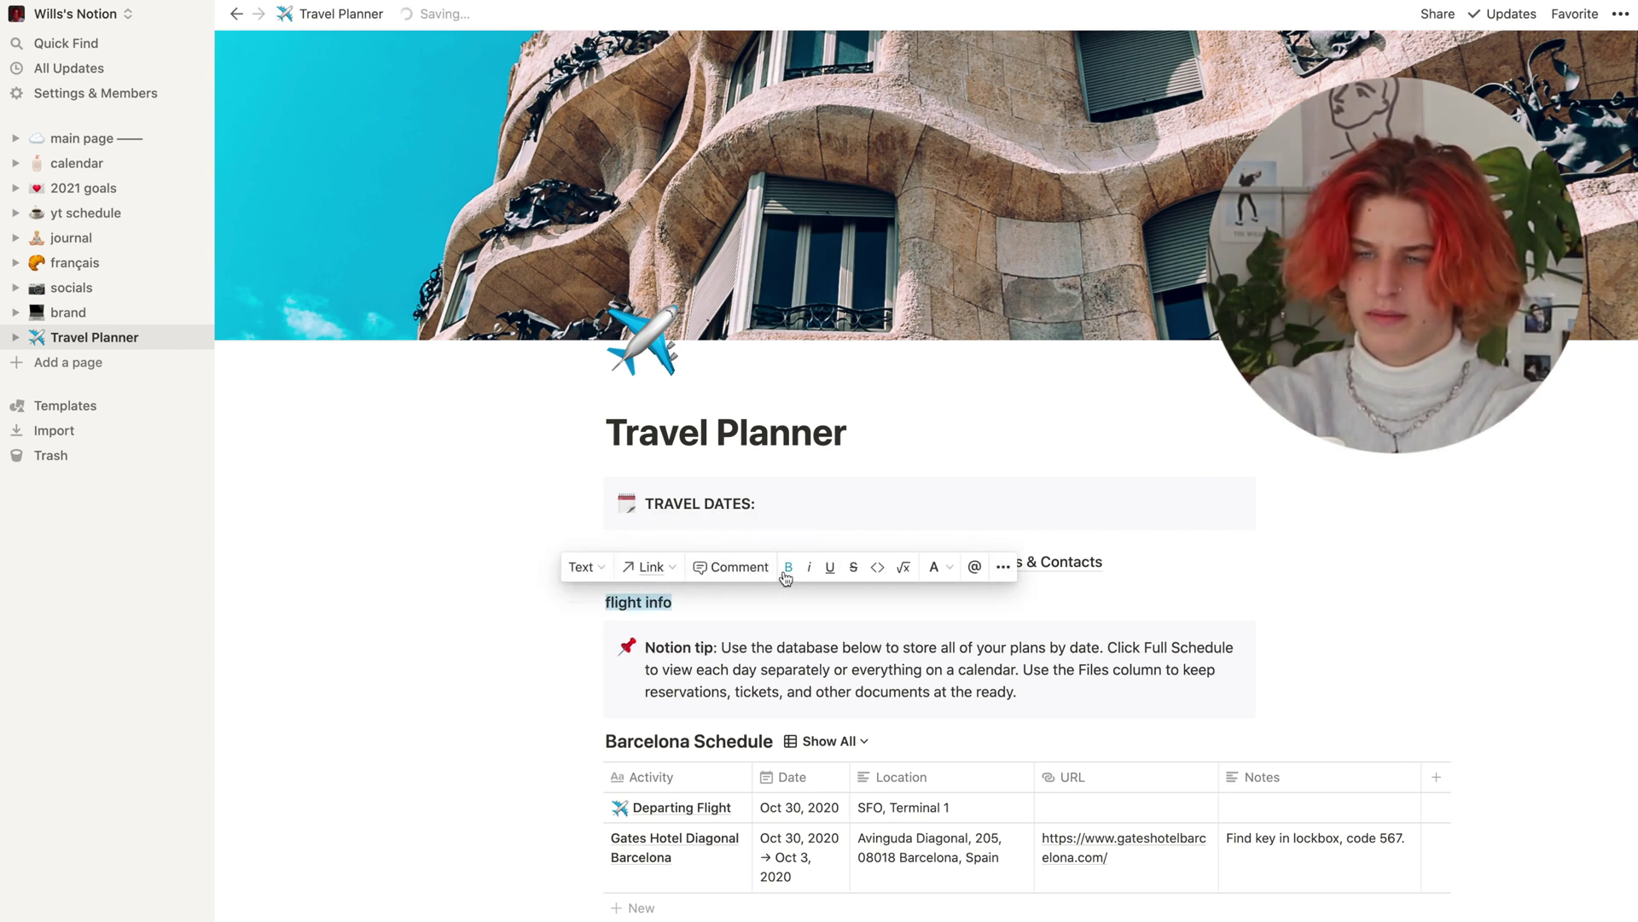
- Link the "flight info" text to a new sub-page named "flight info"
left_click(654, 576)
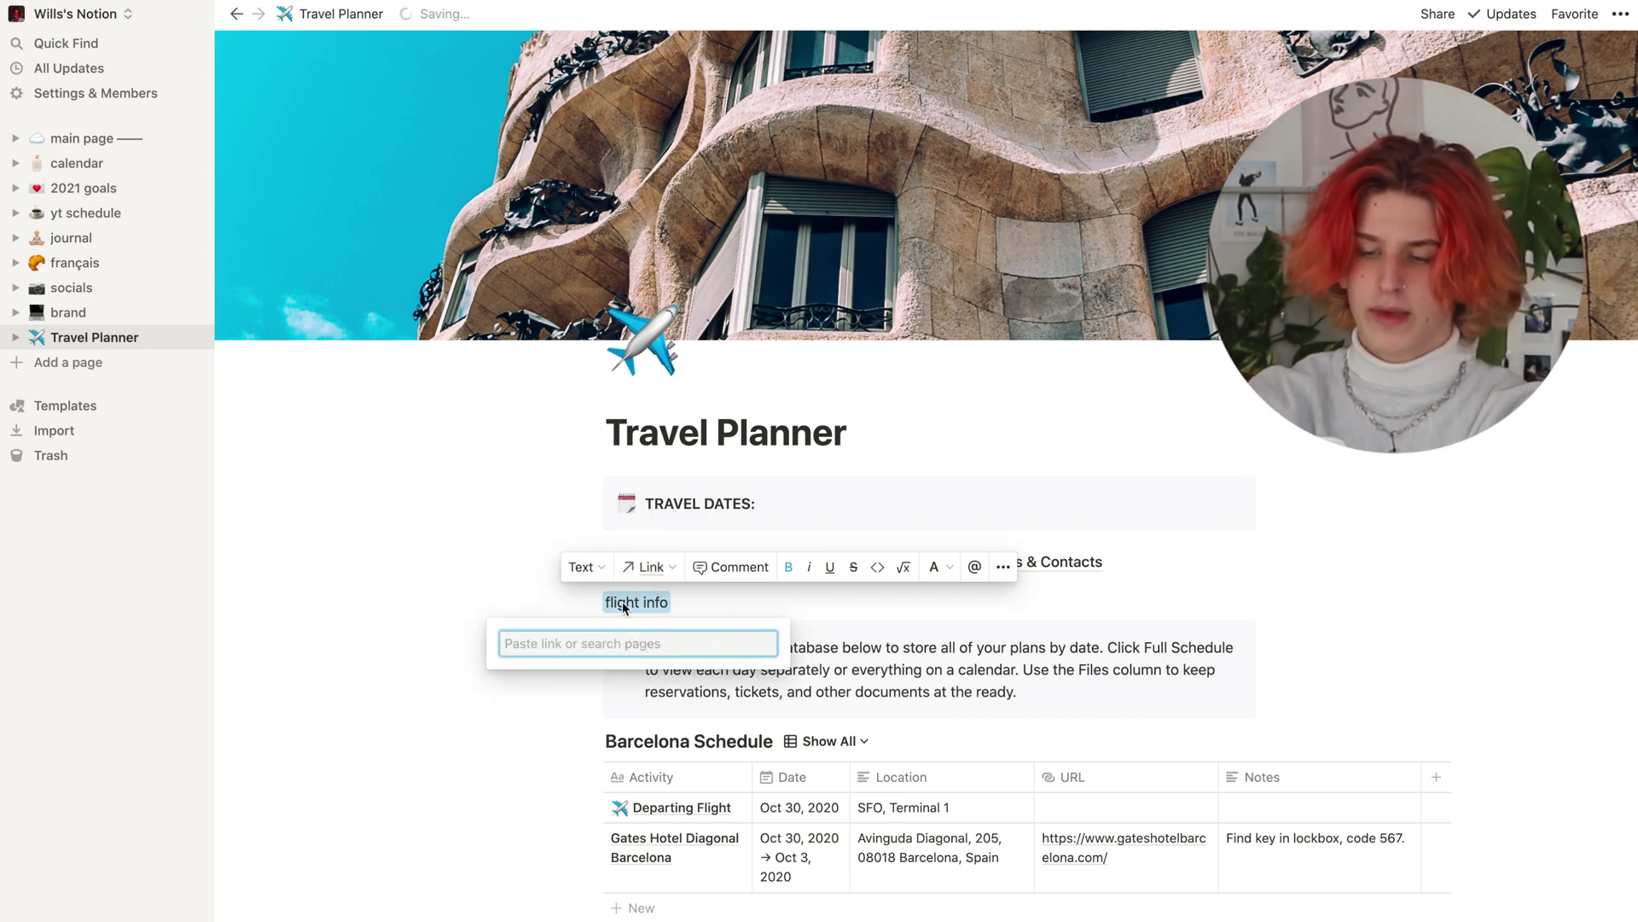
type("flight info")
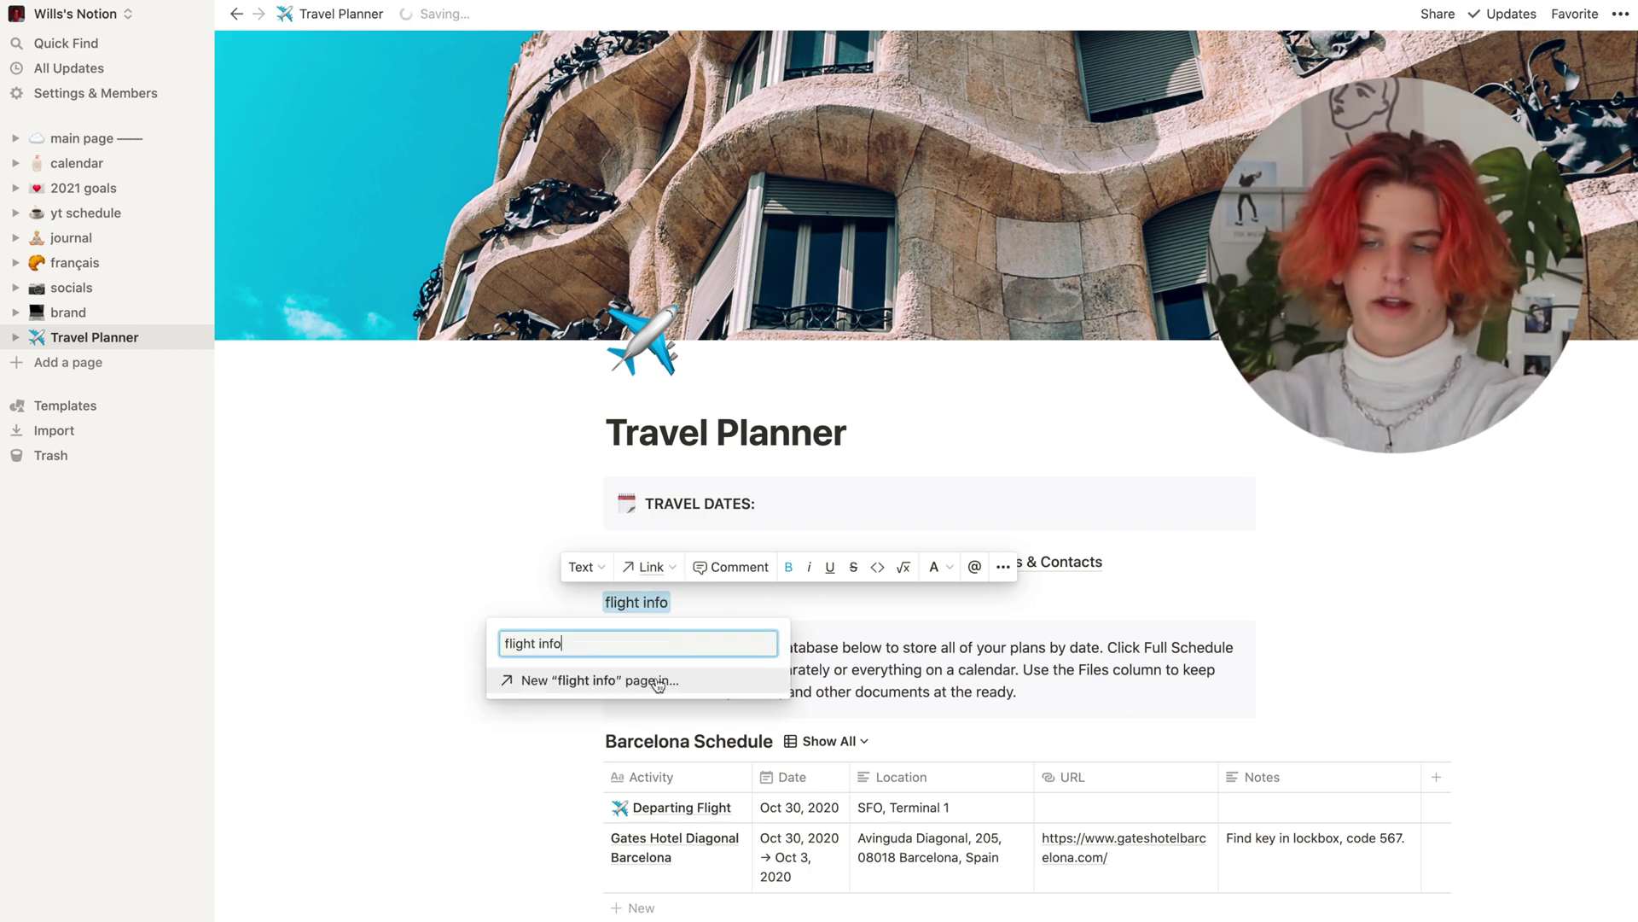
left_click(657, 684)
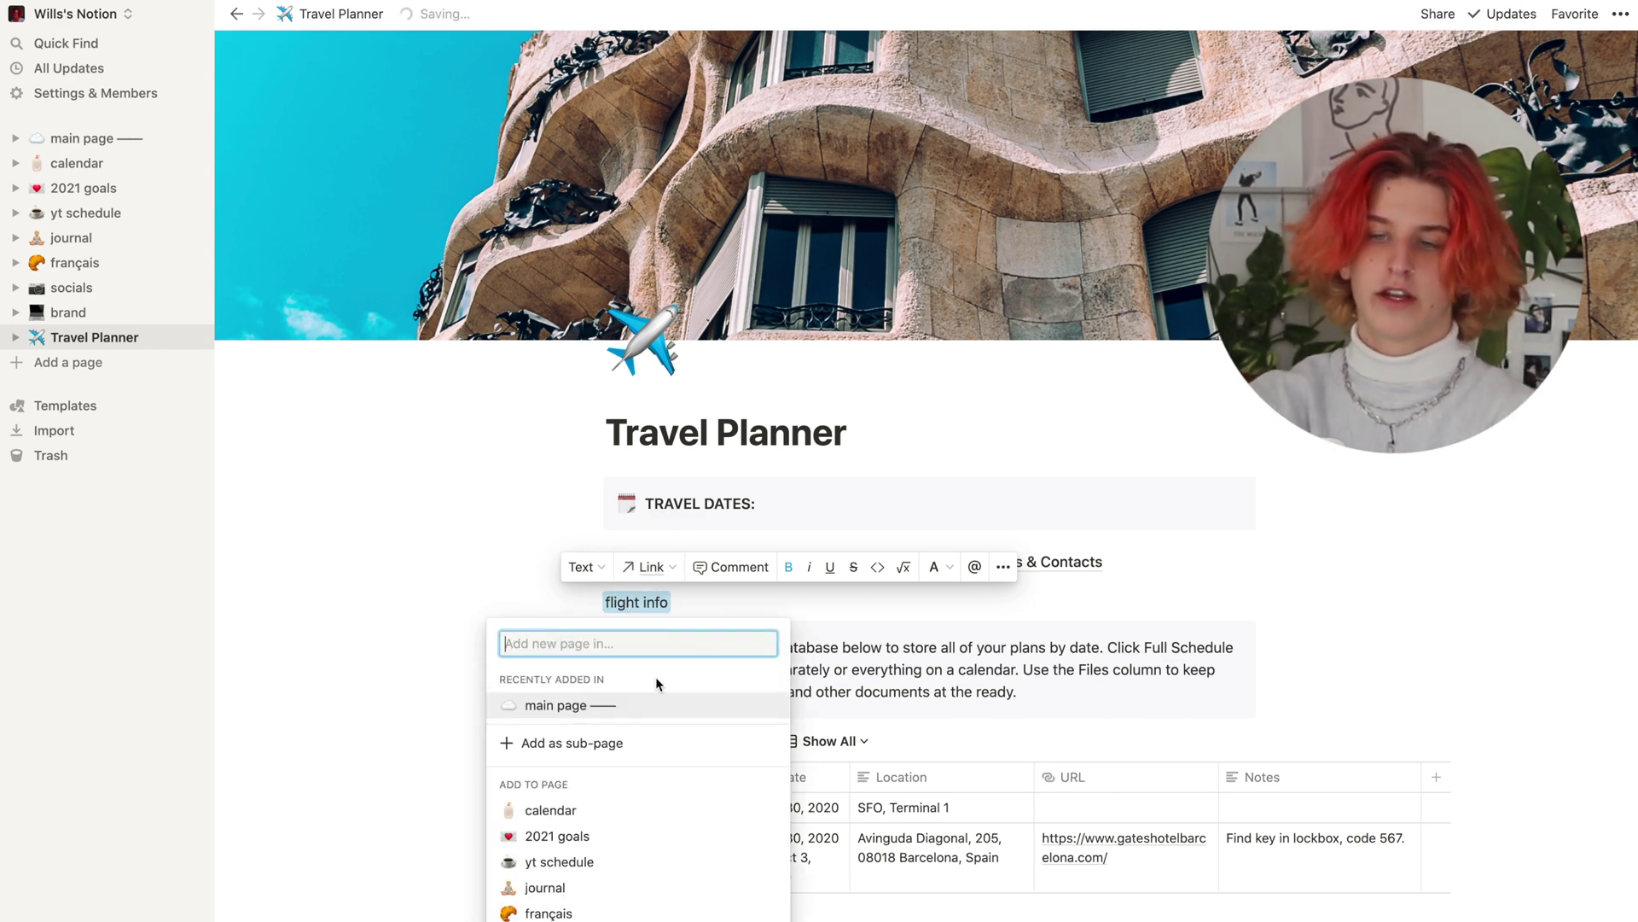
left_click(594, 749)
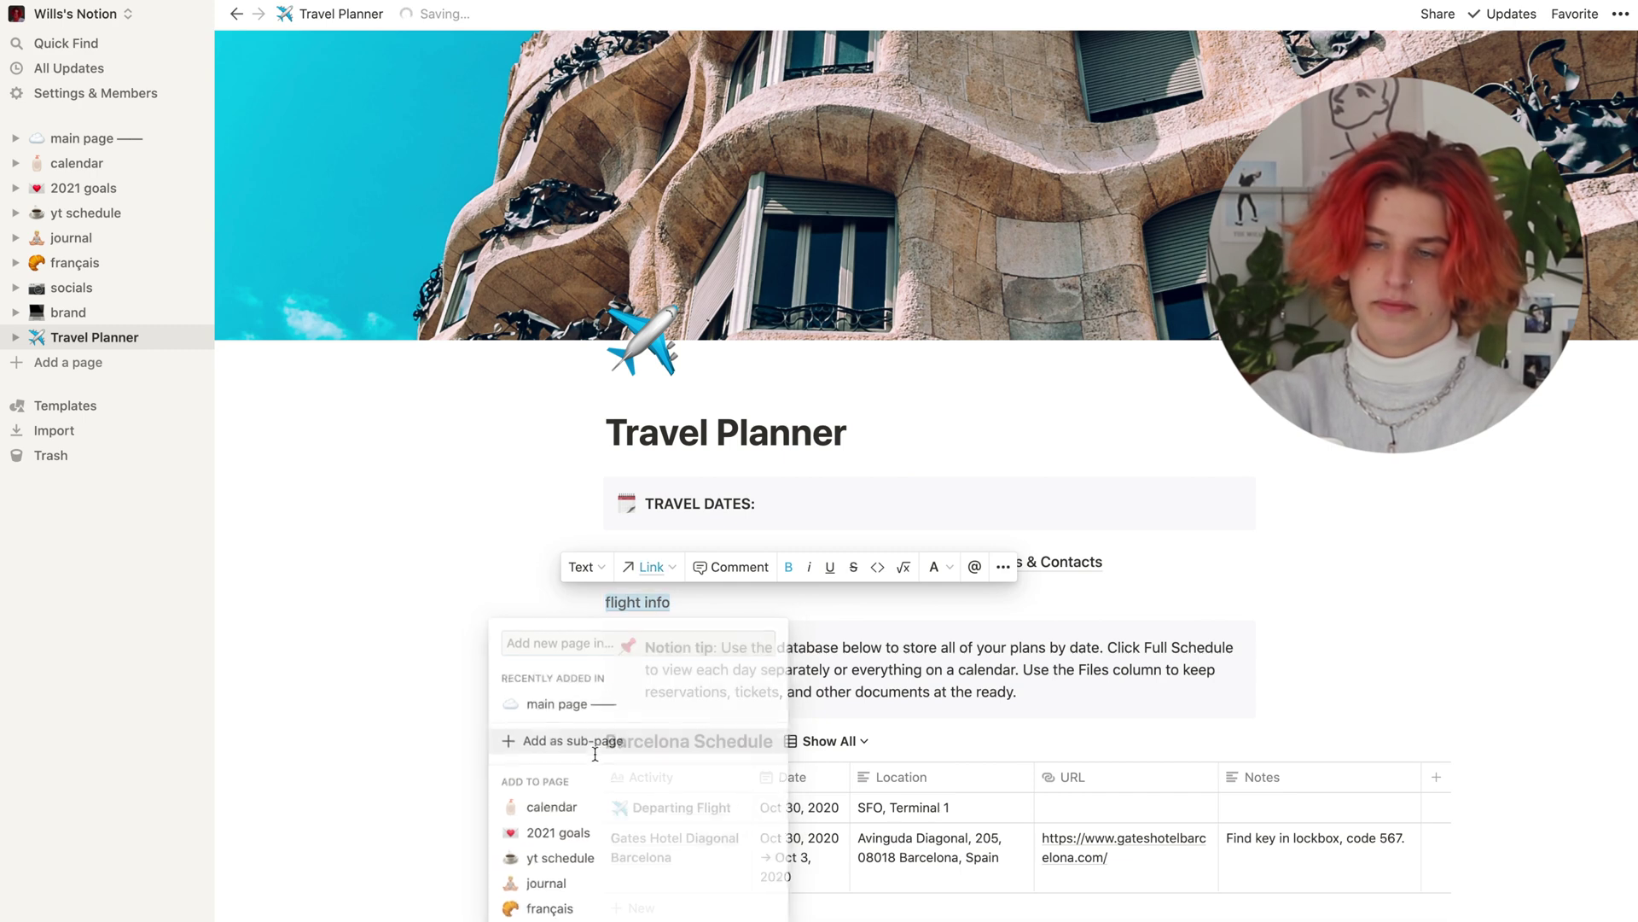
- Open the "flight info" sub-page, set it up as an empty page with an icon, and enter two lines of placeholder text
left_click(633, 603)
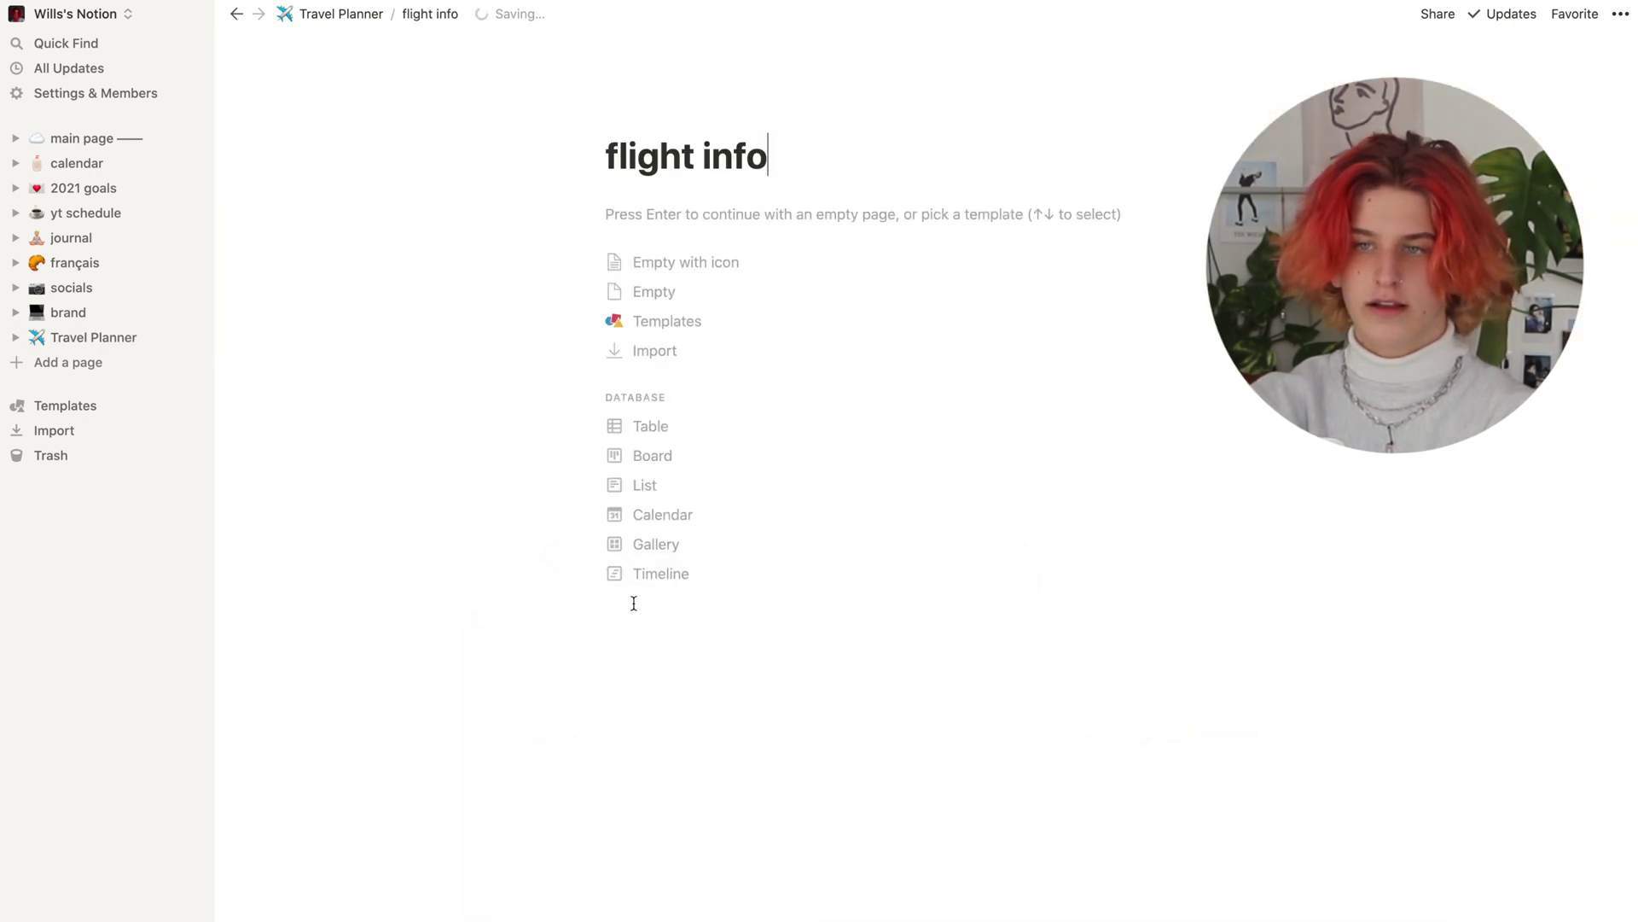
left_click(676, 272)
type("giyrGHOGQEFTUJKH3LQGJEK;HRJNKM")
key("Return")
type("F;DJHIEGVIHKTAGELBHR'NLTJ:YKEG`")
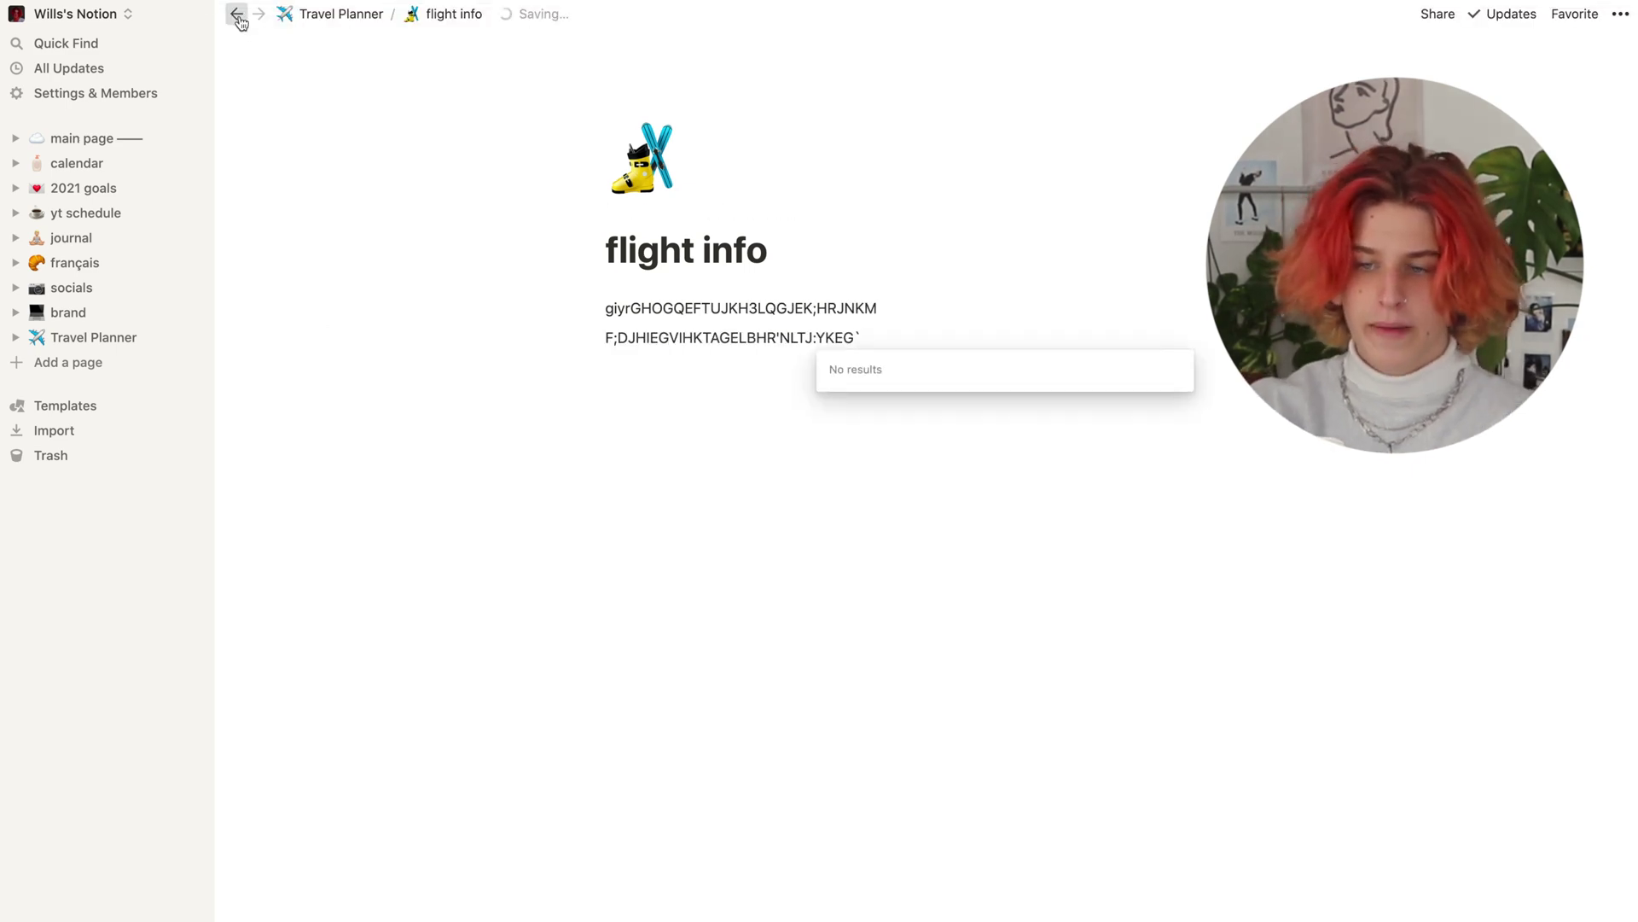
- Return to the Travel Planner, test the "flight info" link once more, and delete that line from the page
left_click(237, 14)
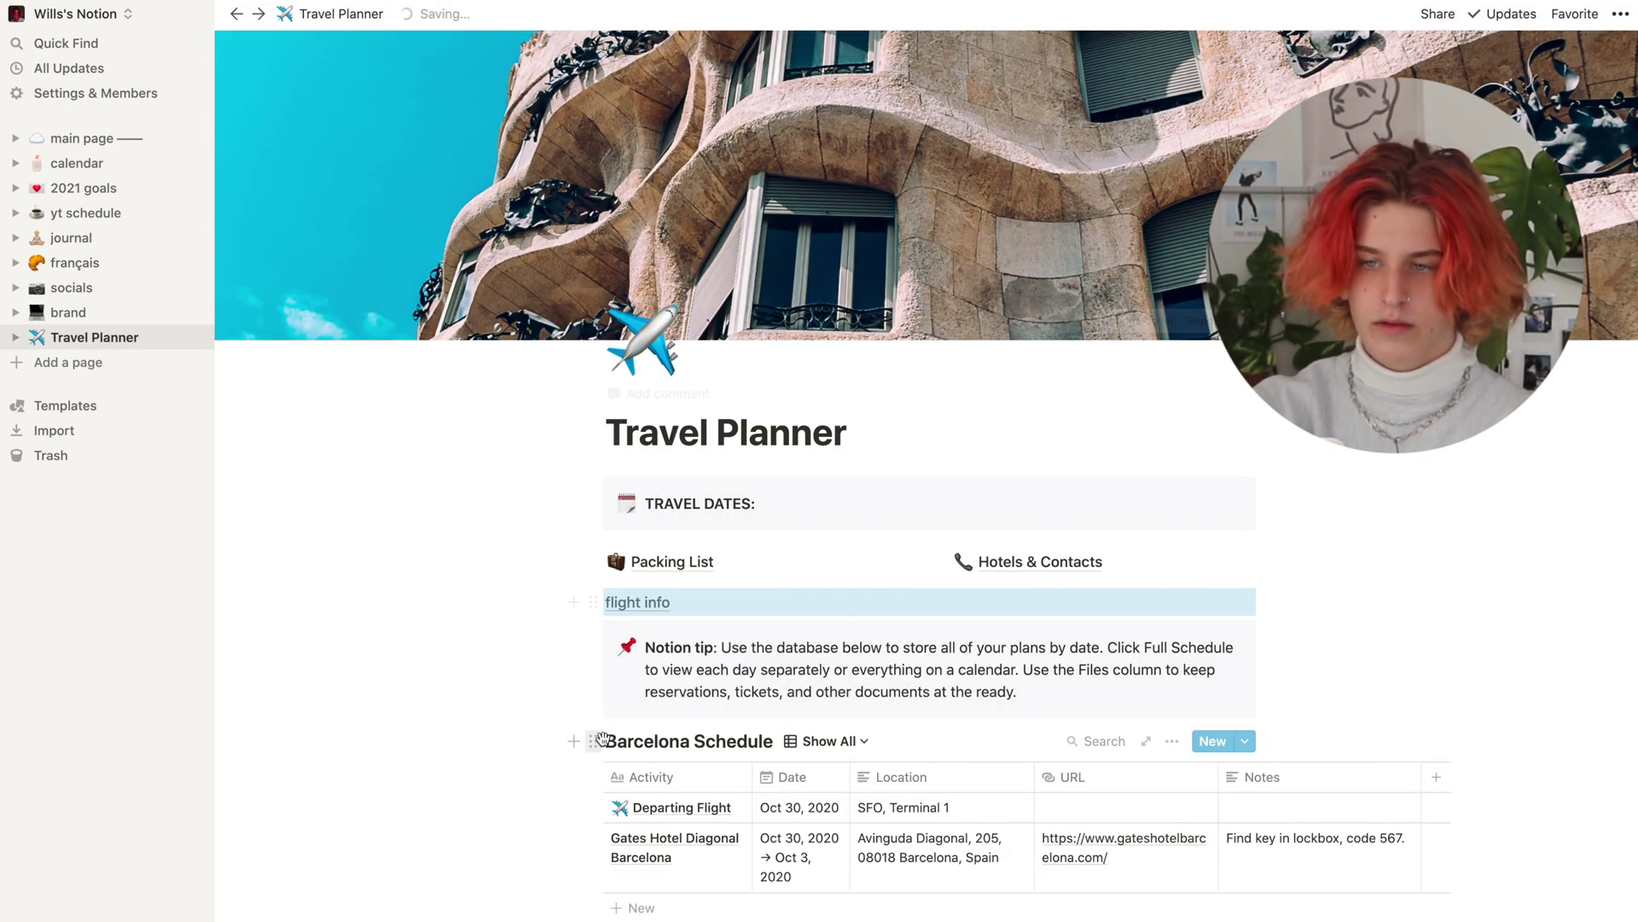
left_click(651, 604)
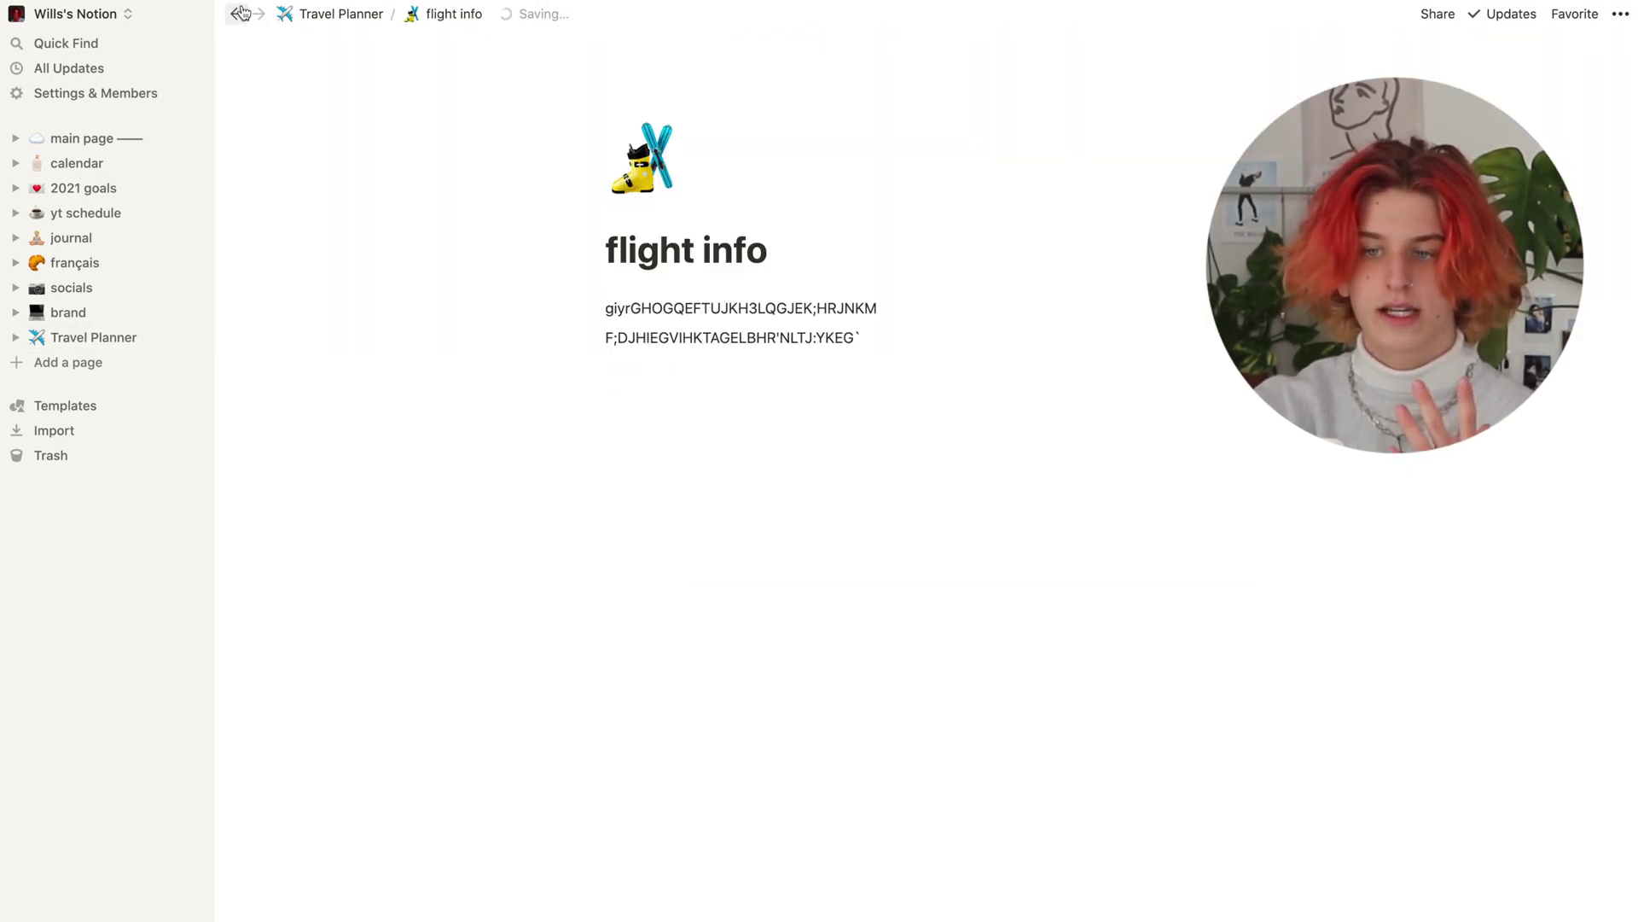
left_click(237, 14)
left_click(593, 602)
left_click(476, 490)
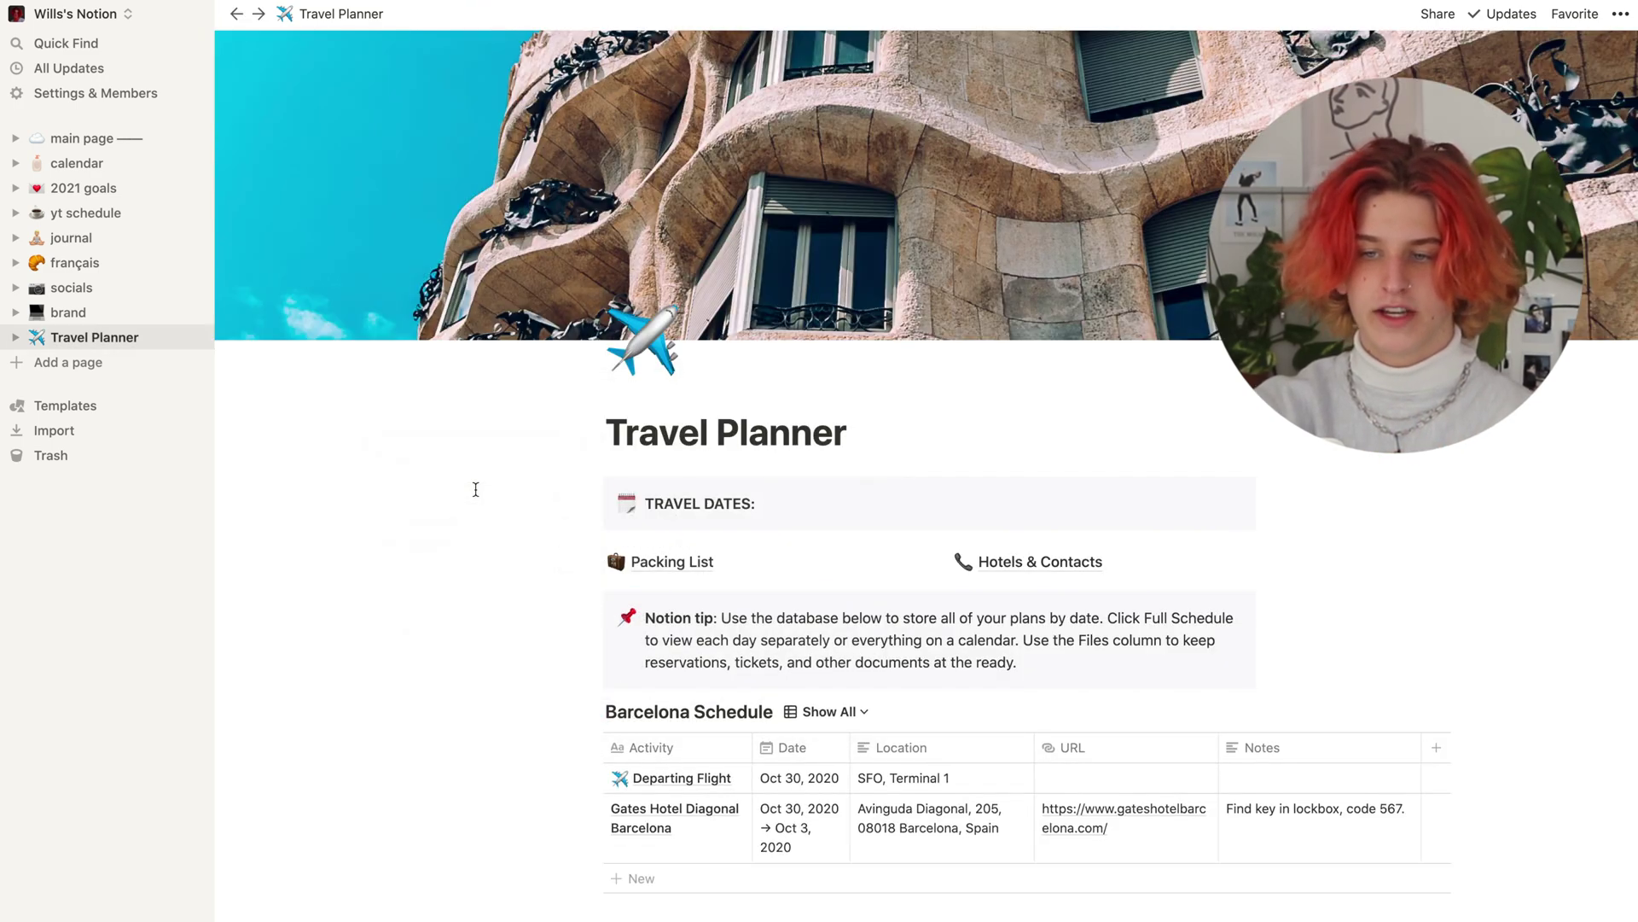
- Insert a to-do list block in the empty line below the map at the end of the Travel Planner page
scroll(574, 807, "down", 1)
scroll(830, 834, "down", 5)
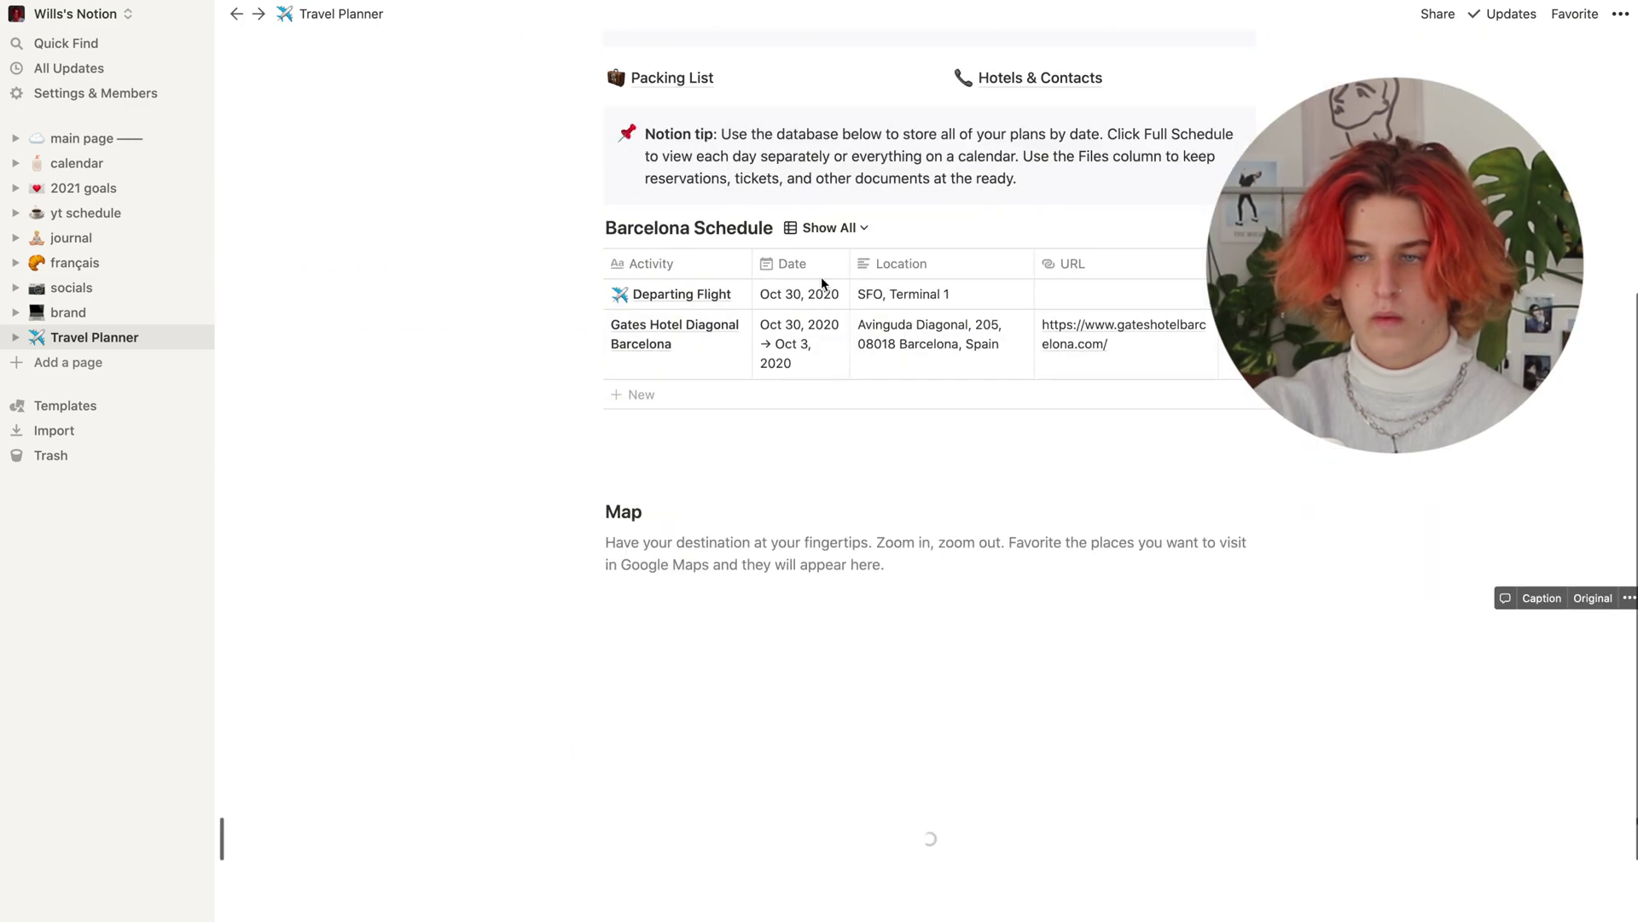
scroll(810, 448, "down", 5)
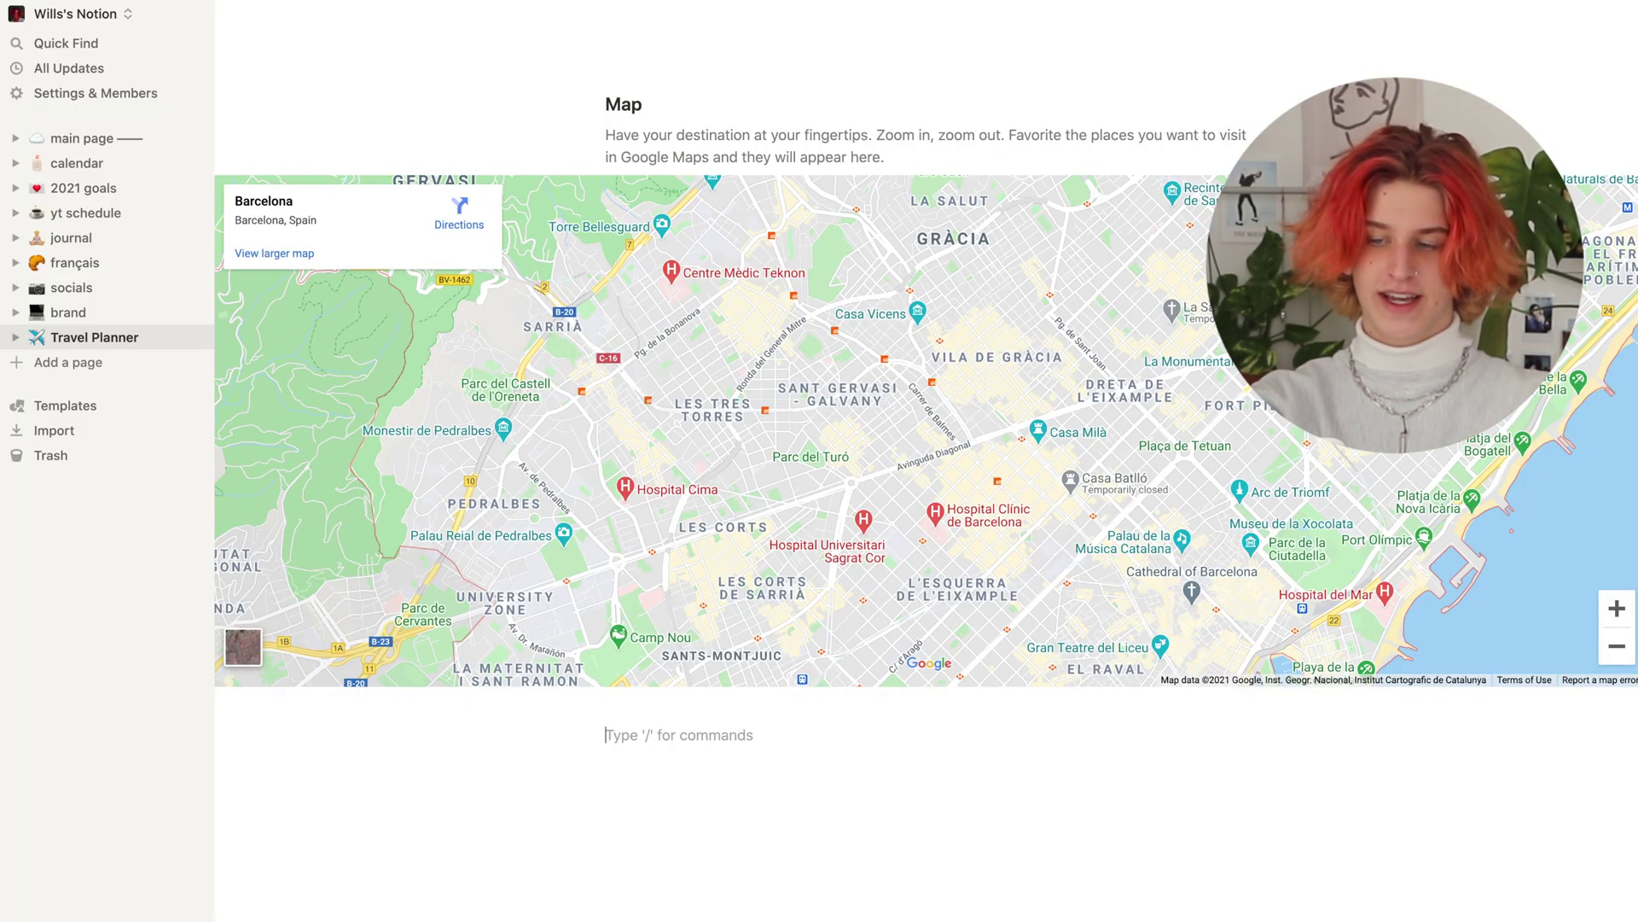
type("/")
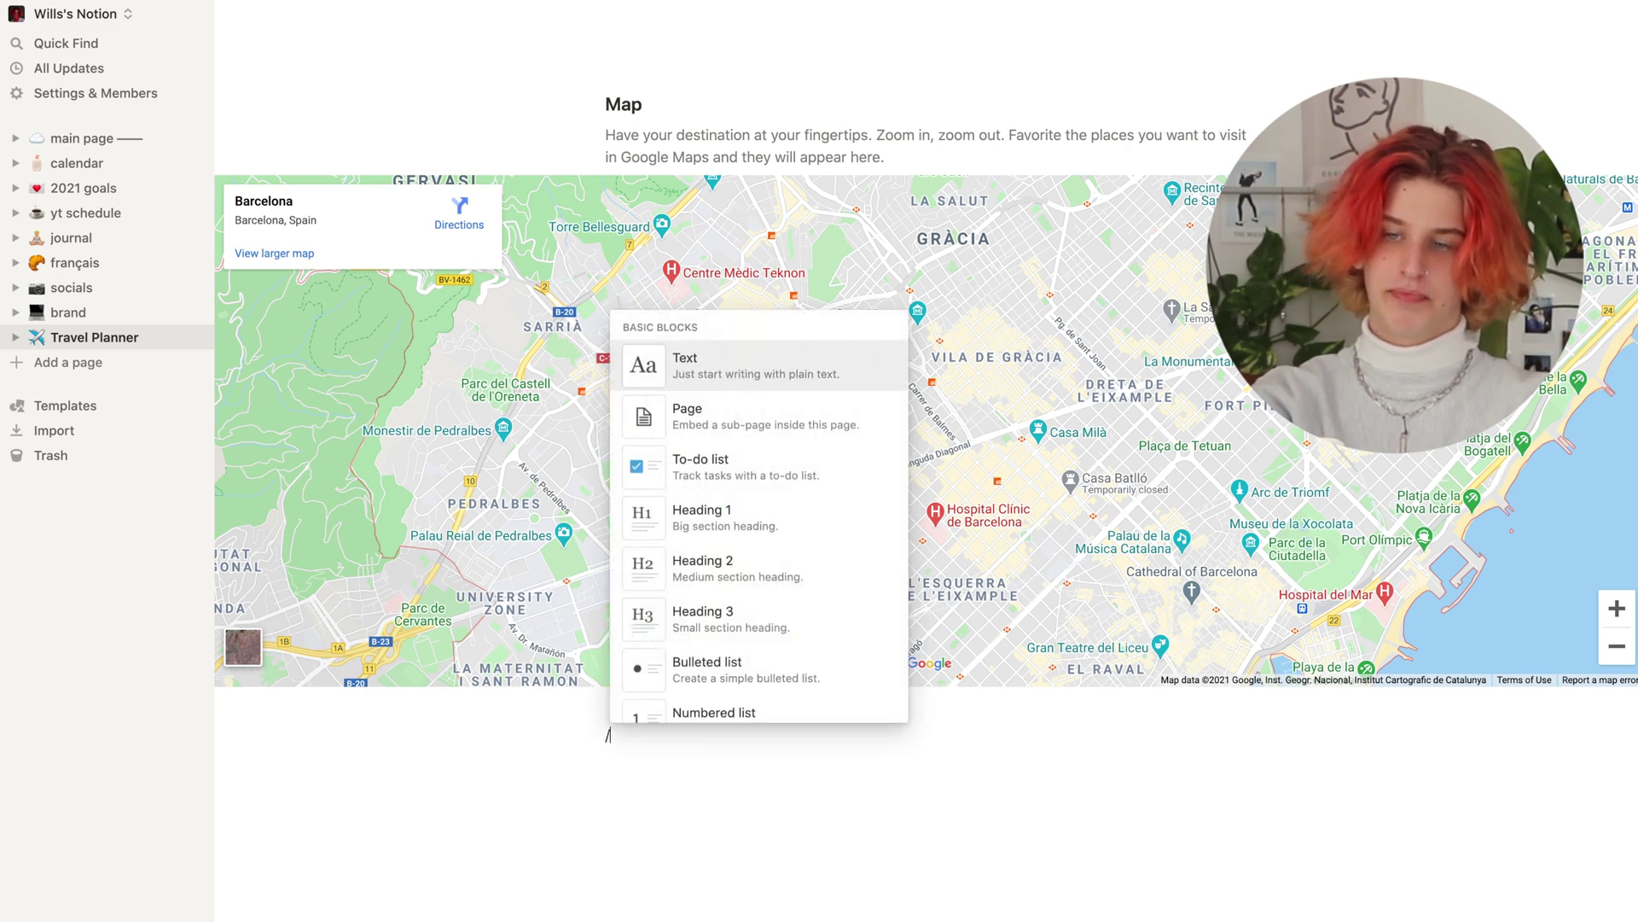
key("BackSpace")
type("/")
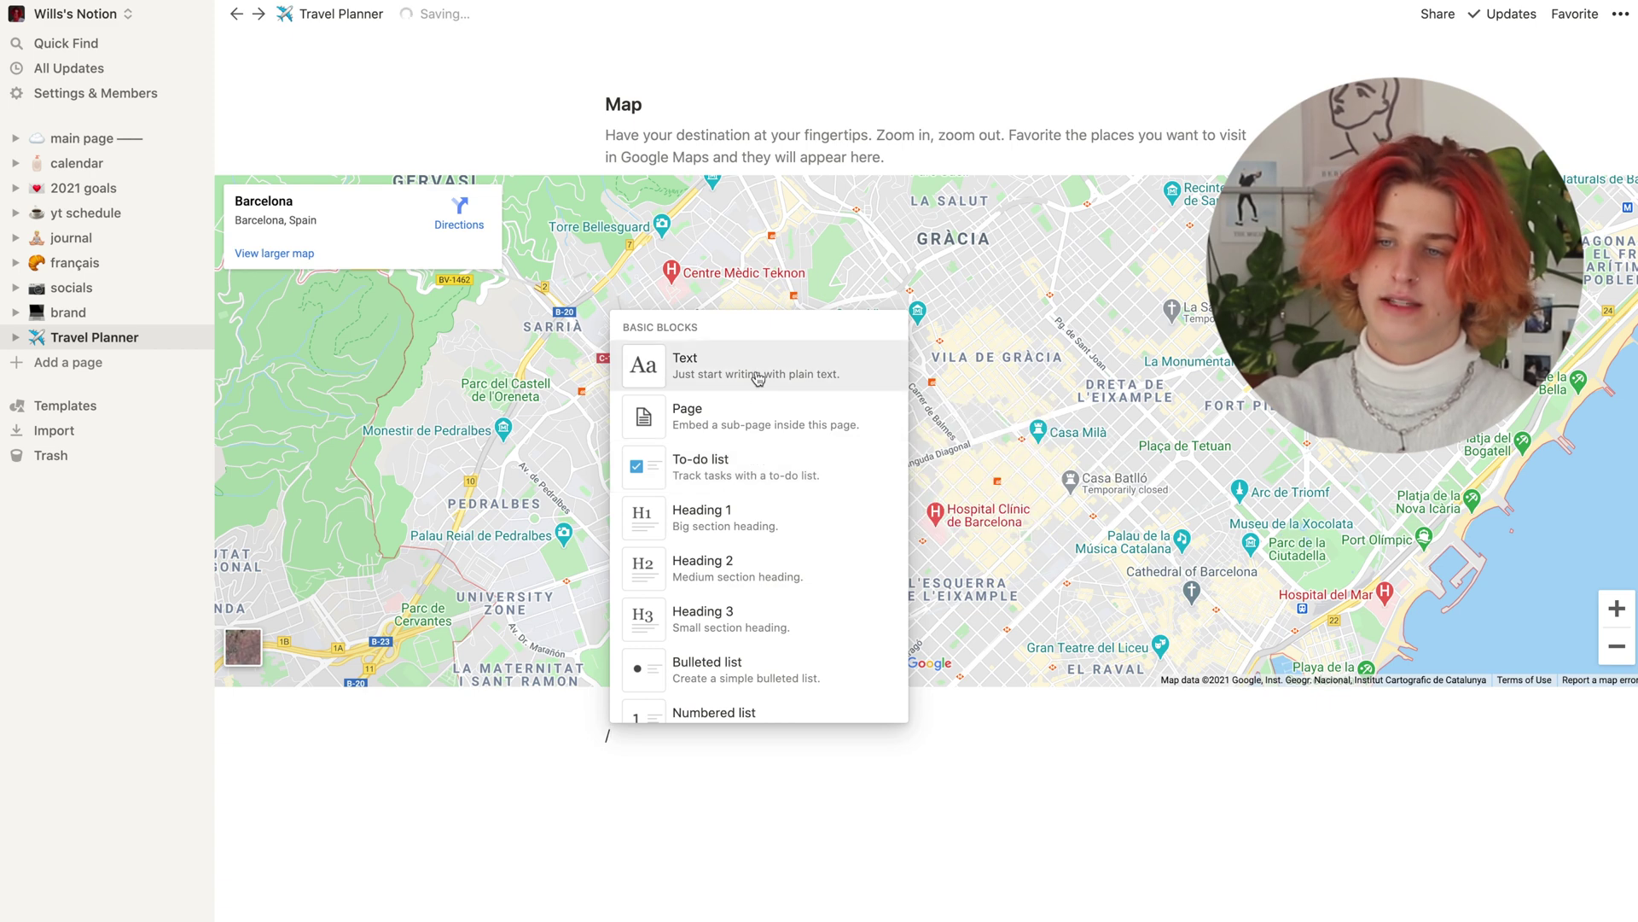
scroll(748, 455, "down", 15)
scroll(748, 455, "up", 15)
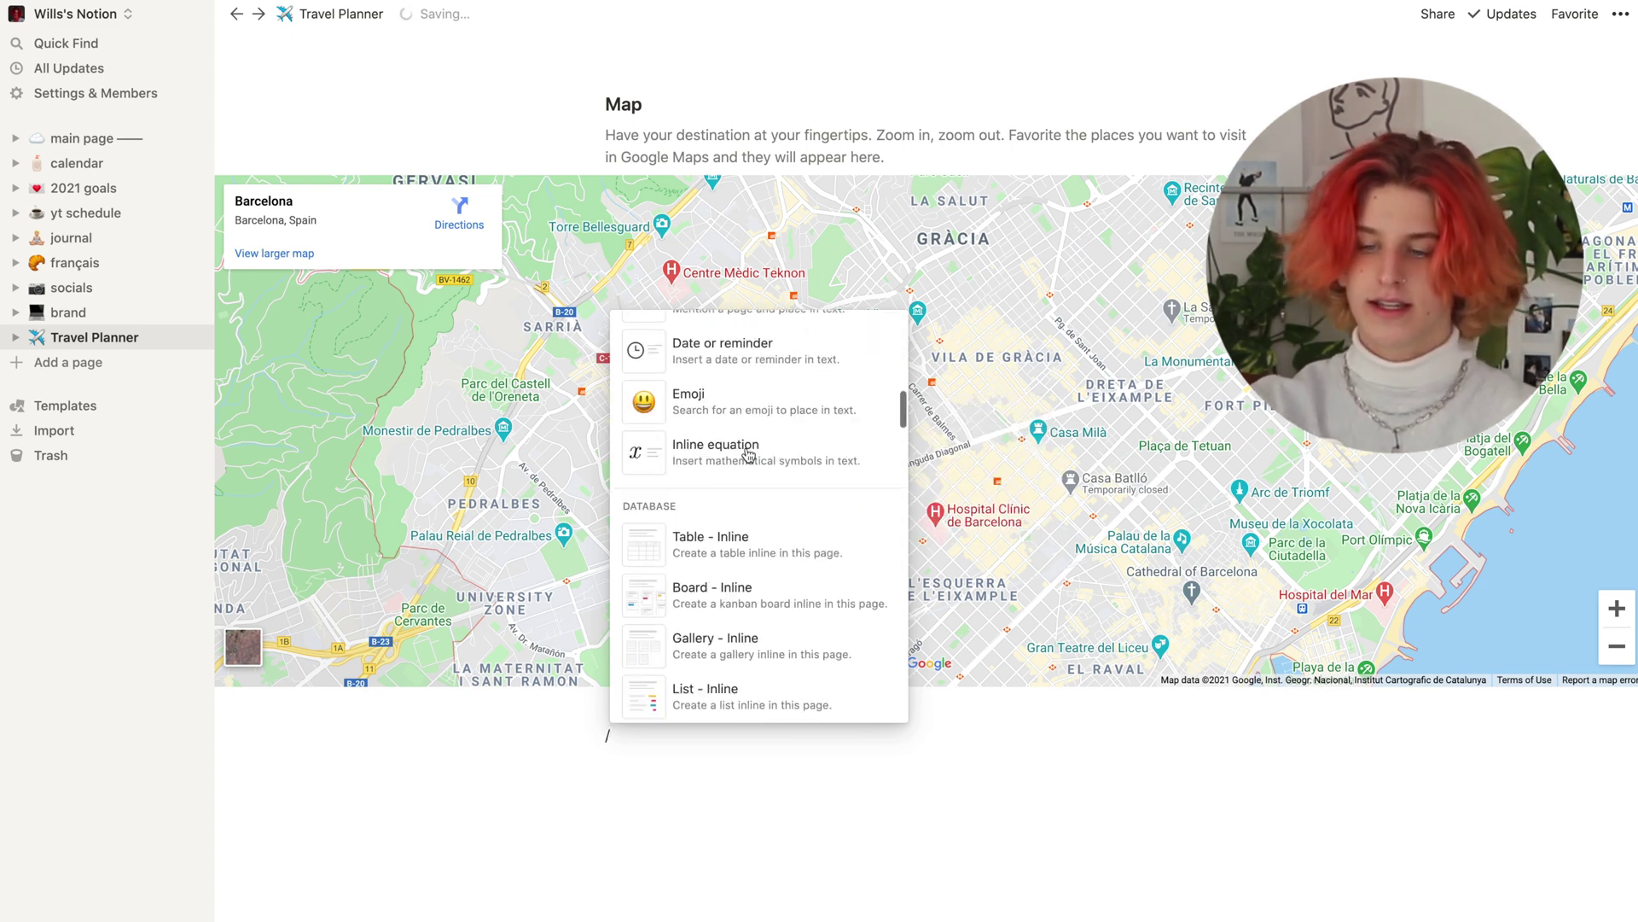
type("to d")
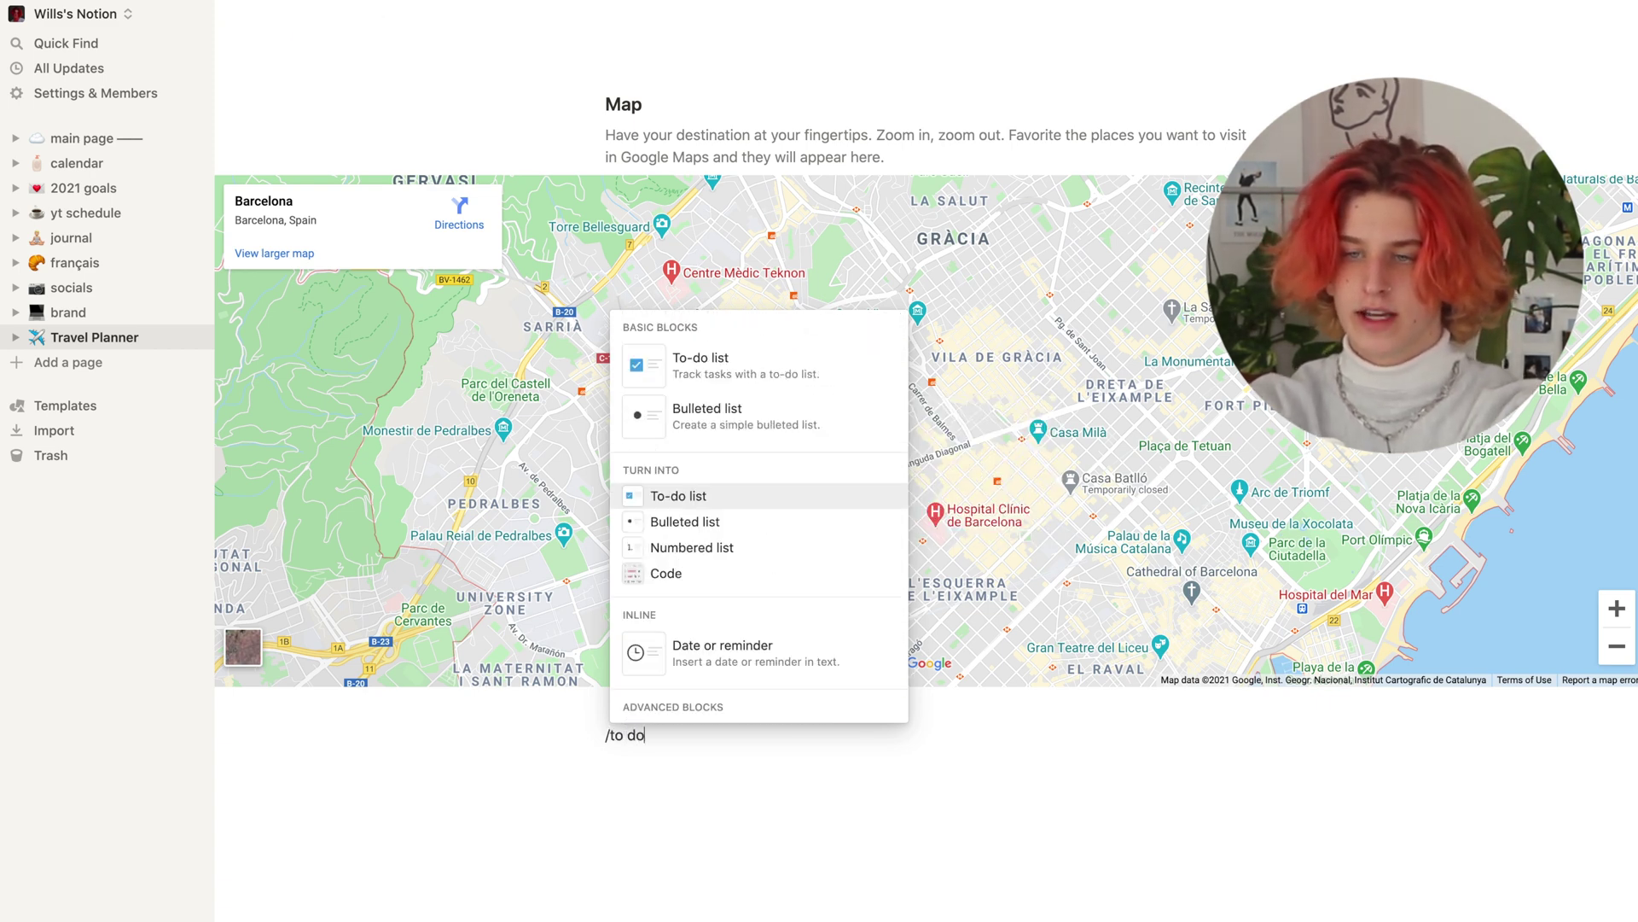
left_click(747, 371)
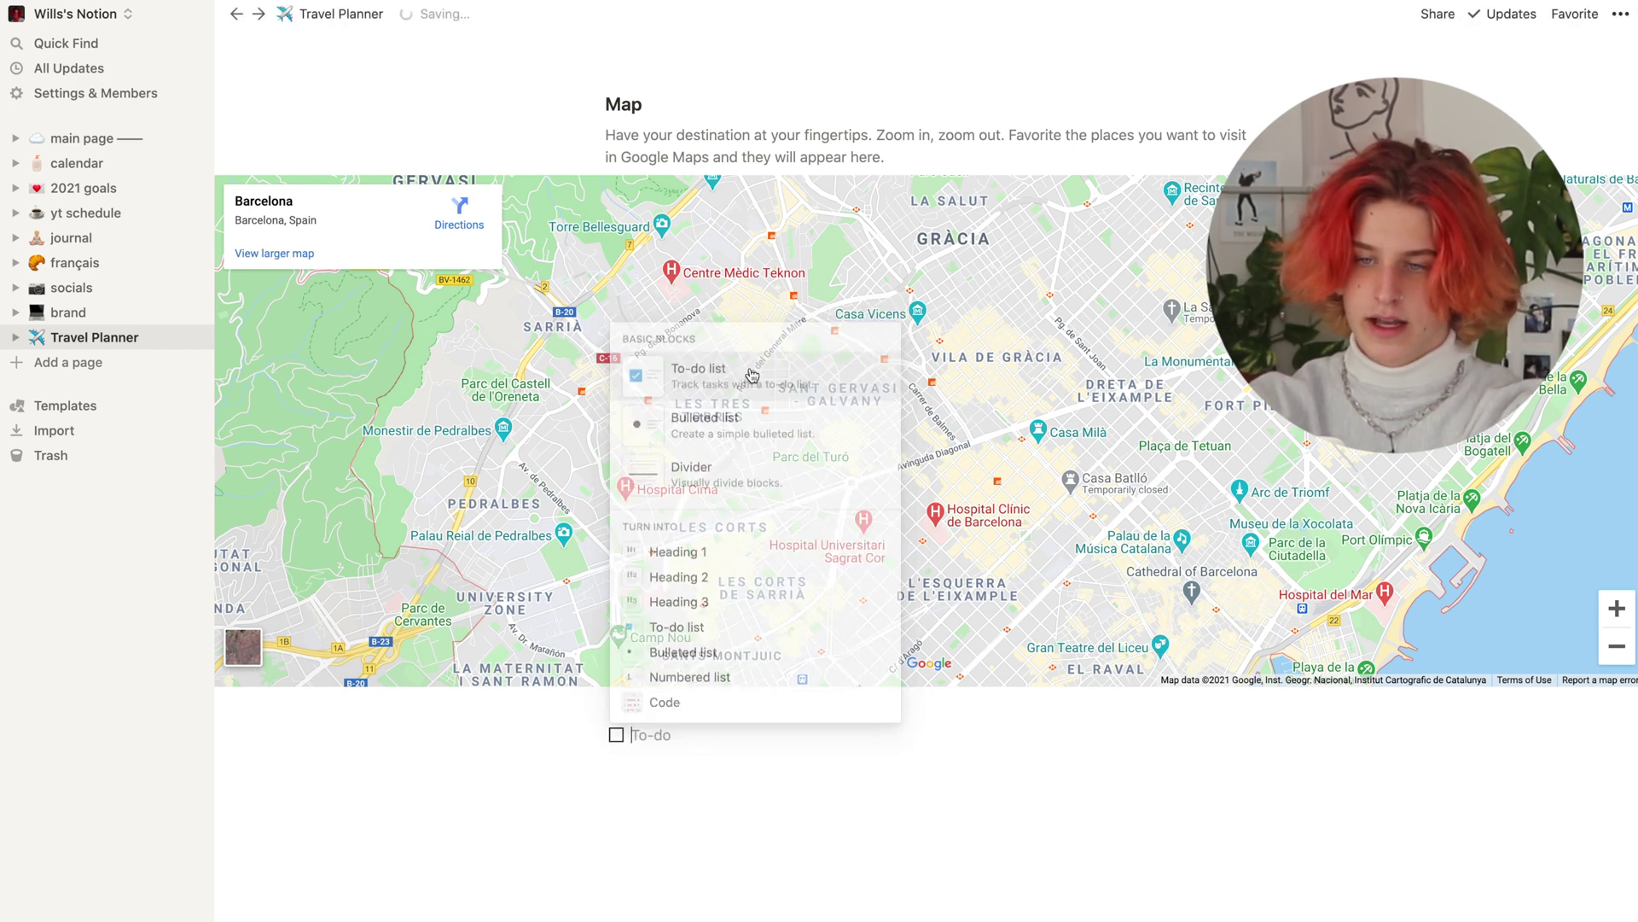
- Enter two to-do items below the map: "pack sunscreen" and "practice spanish before leaving"
type("pack sunscreen")
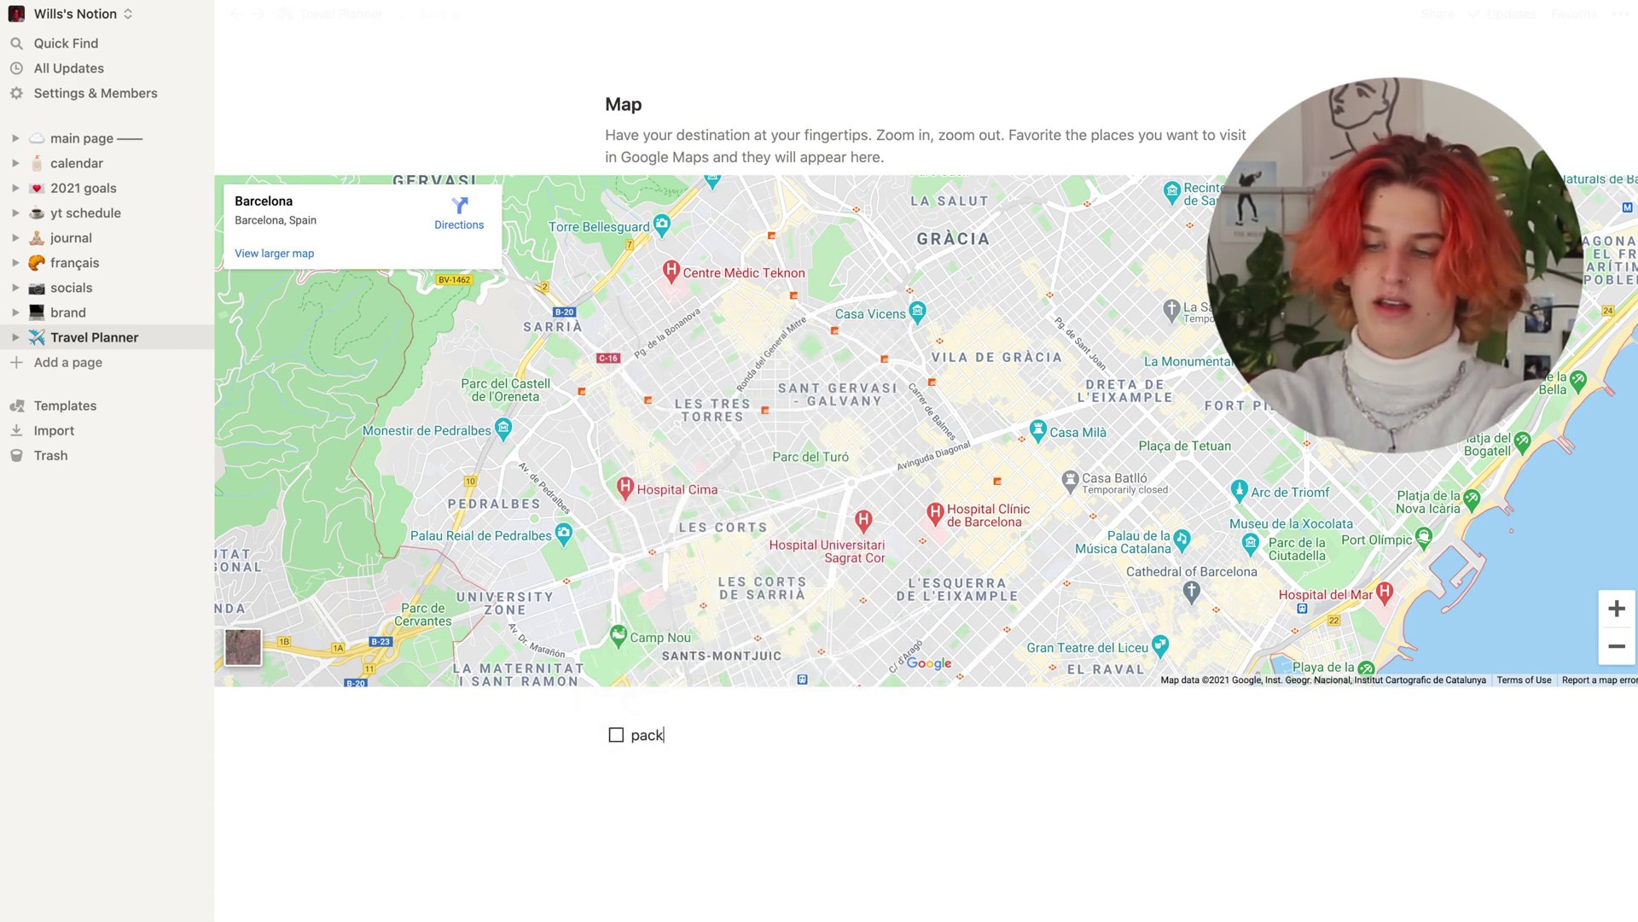
key("Return")
type("practic")
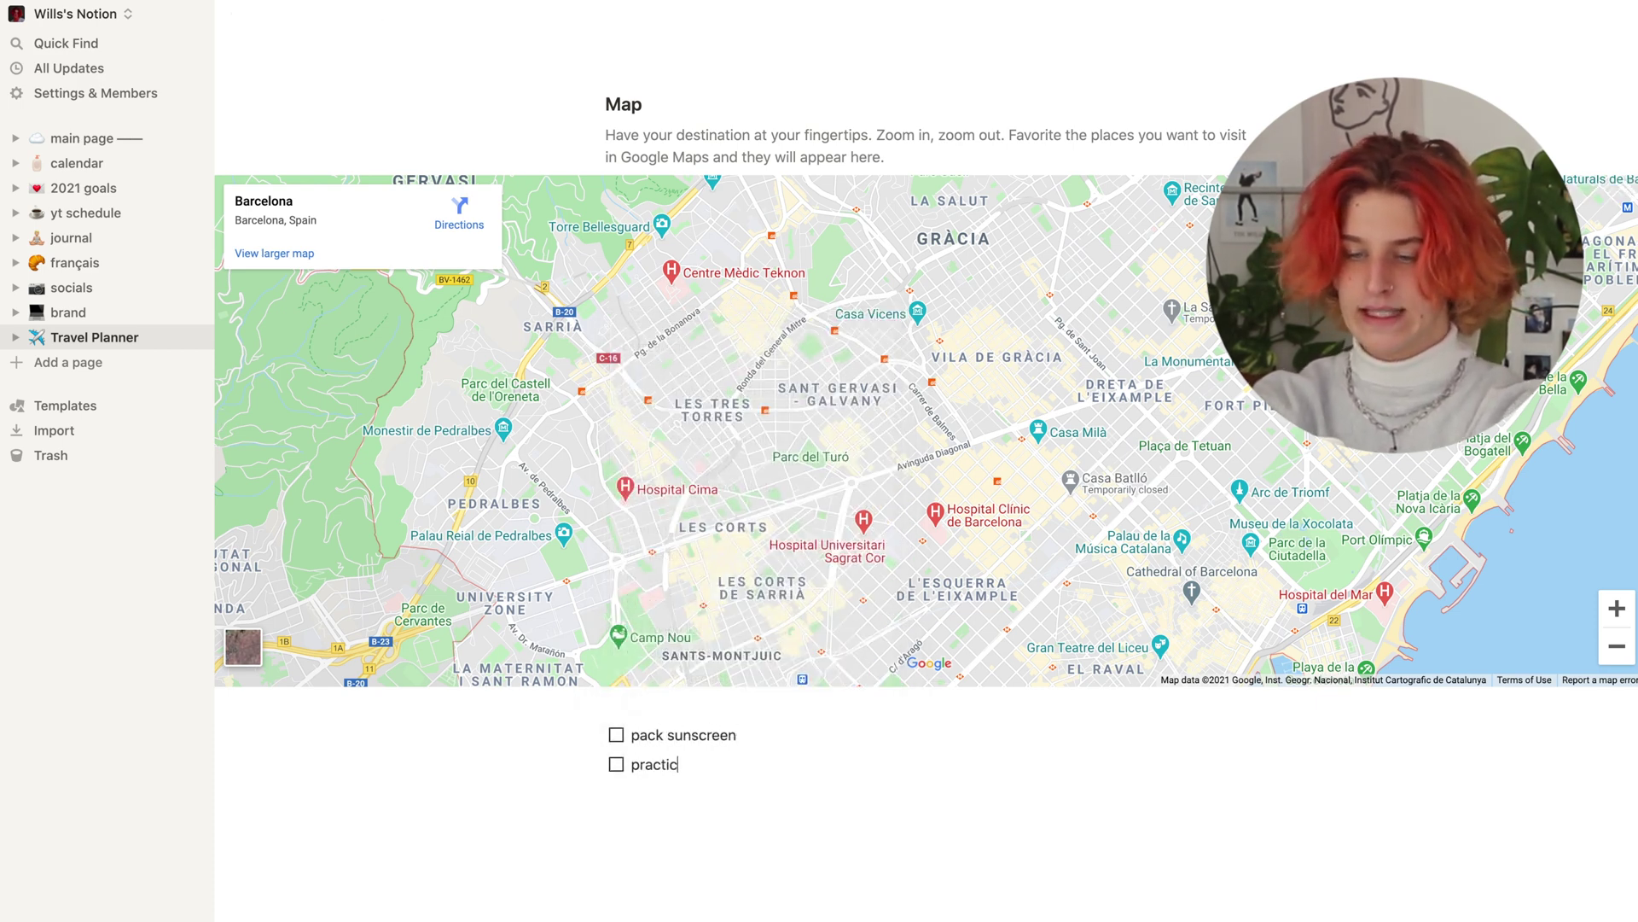
type("e spanish before leavibf")
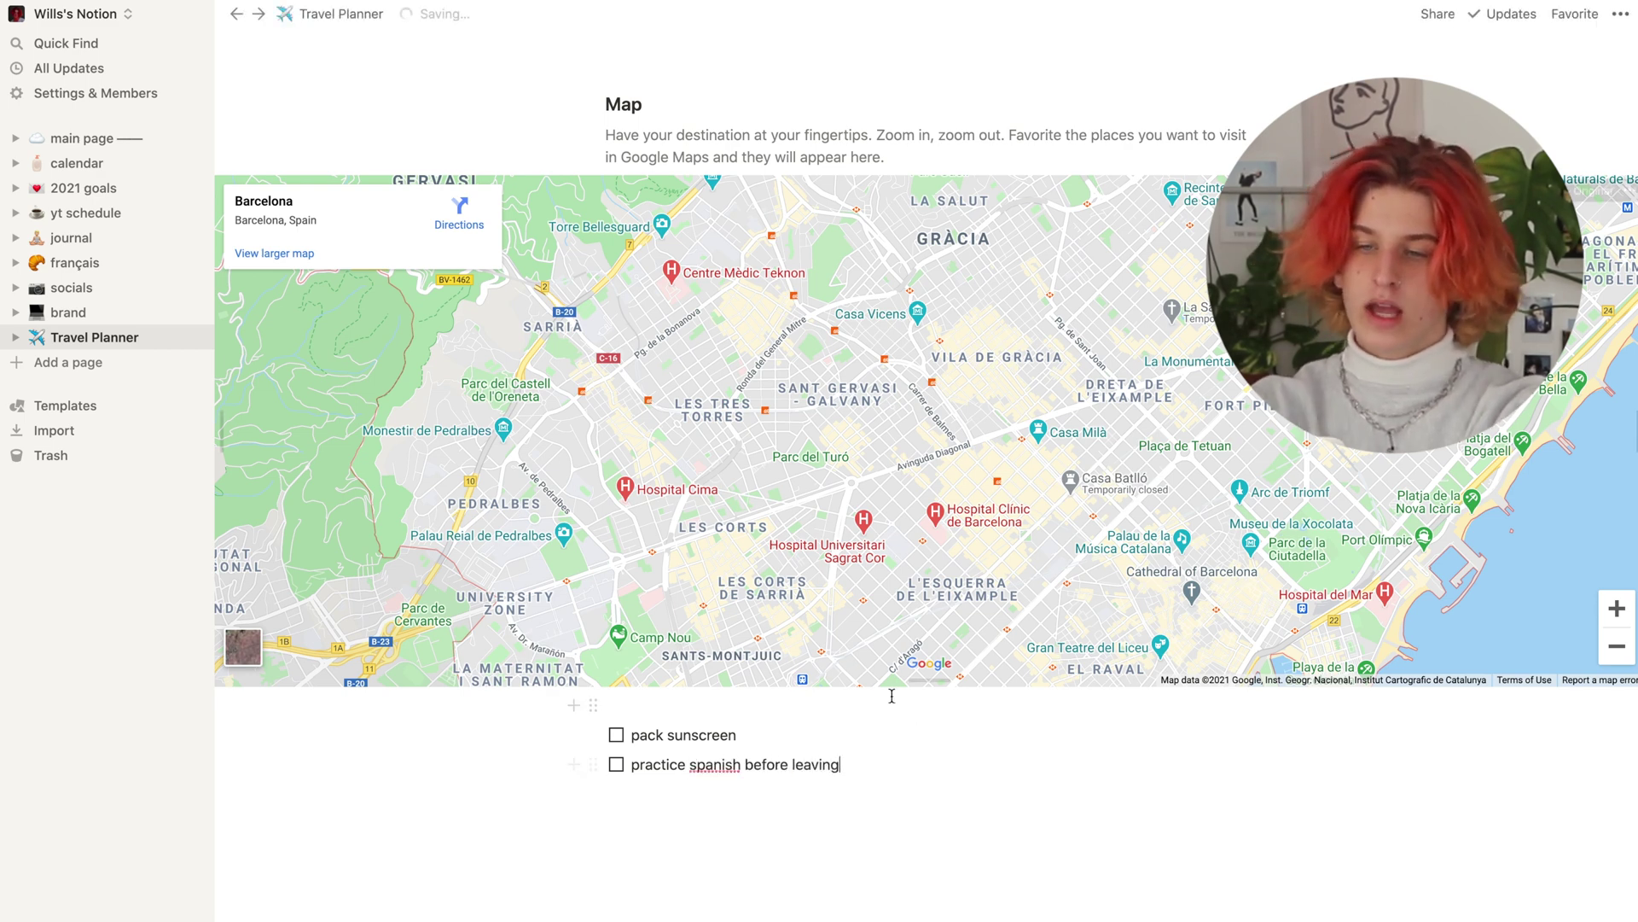
- Add a Heading 1 reading "tasks before departure" below the to-do items
key("Return")
key("Return")
type("/")
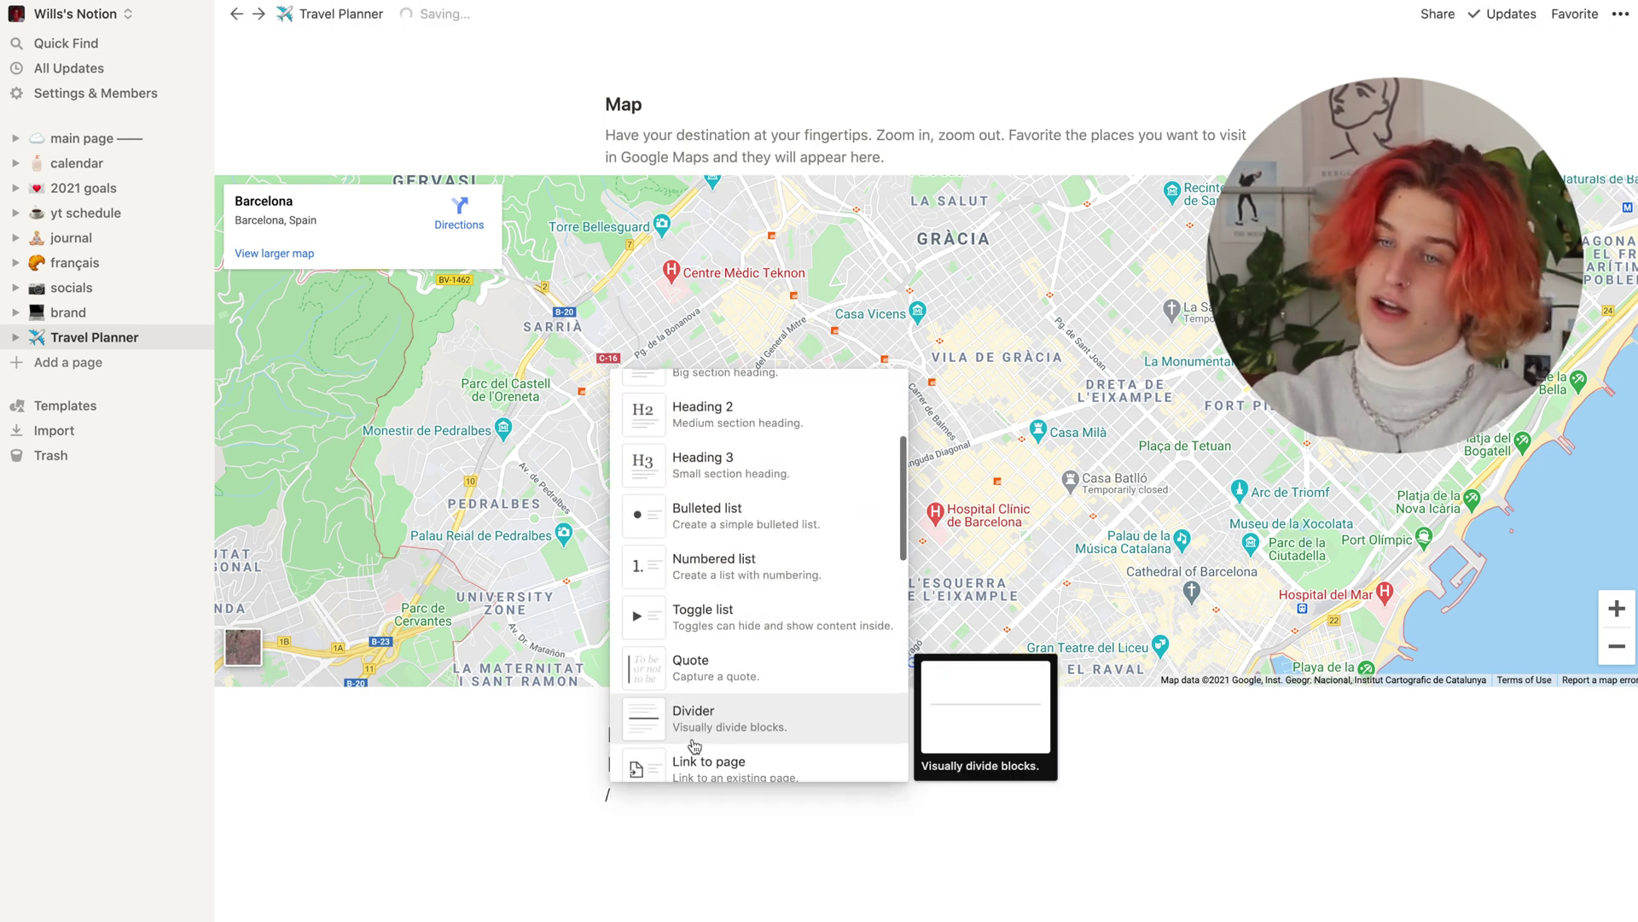
scroll(693, 734, "up", 3)
left_click(701, 512)
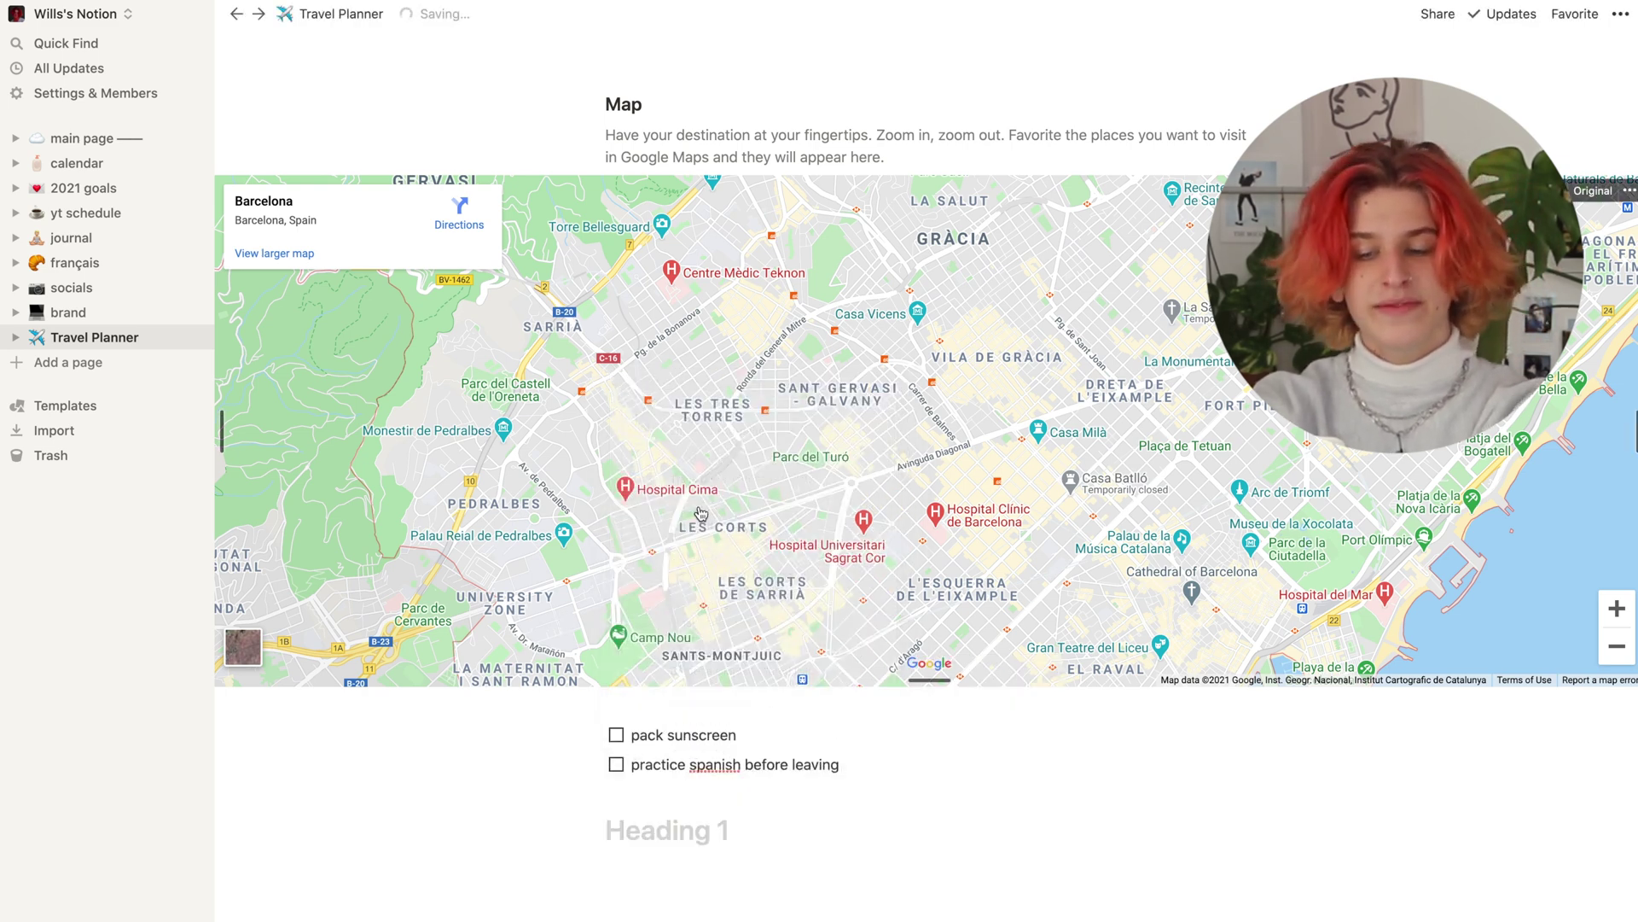
type("tasks")
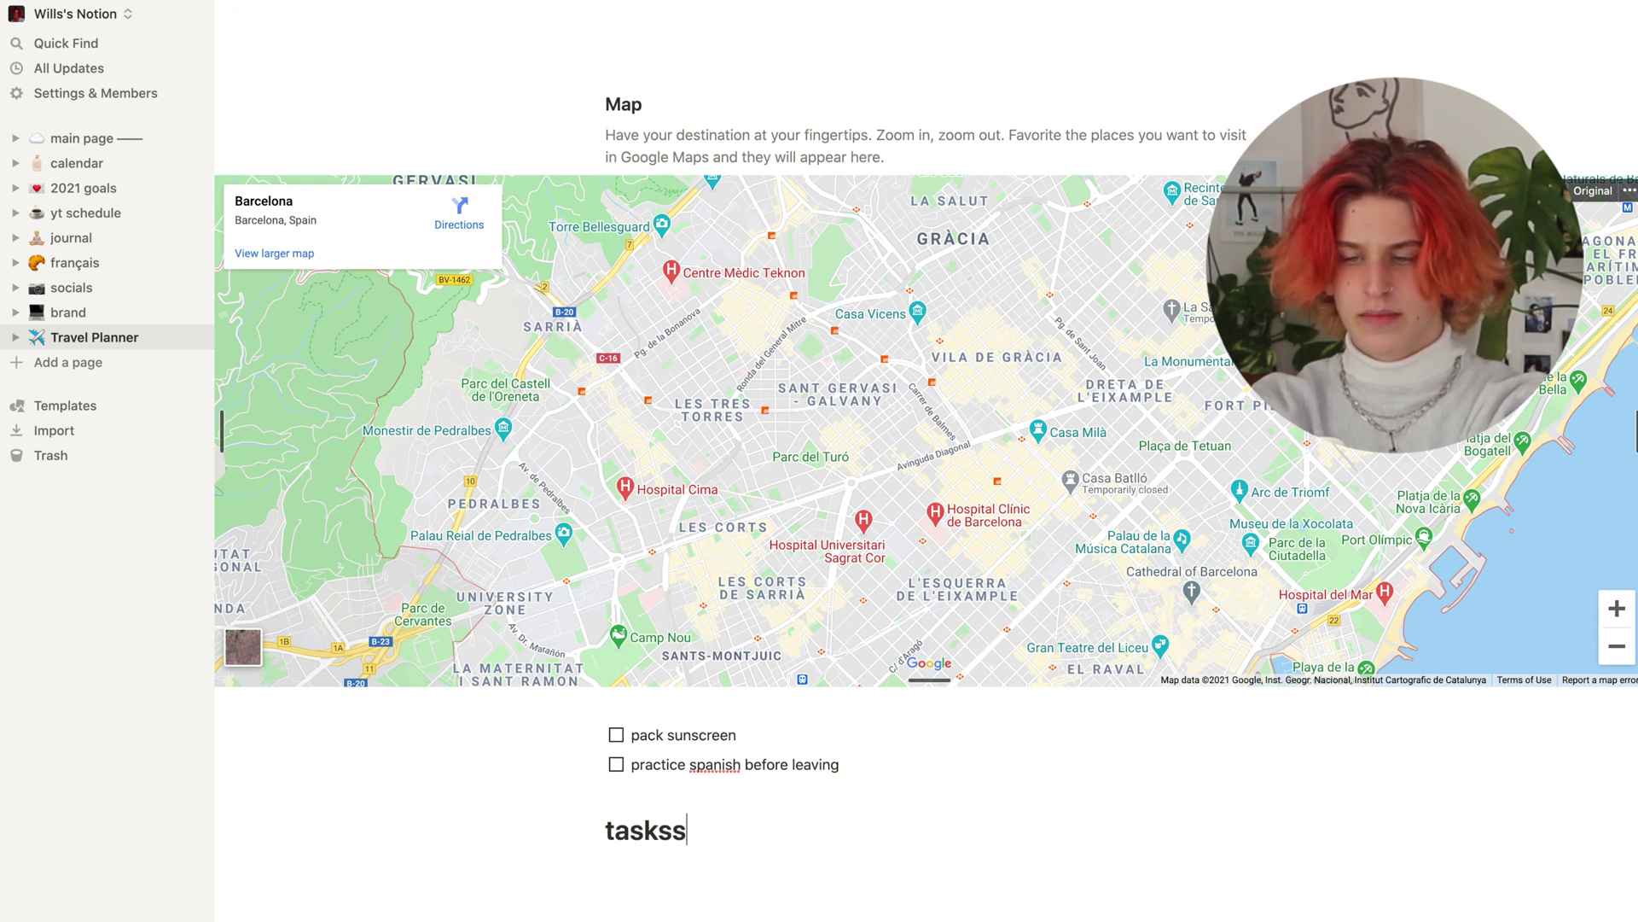
type(" before ")
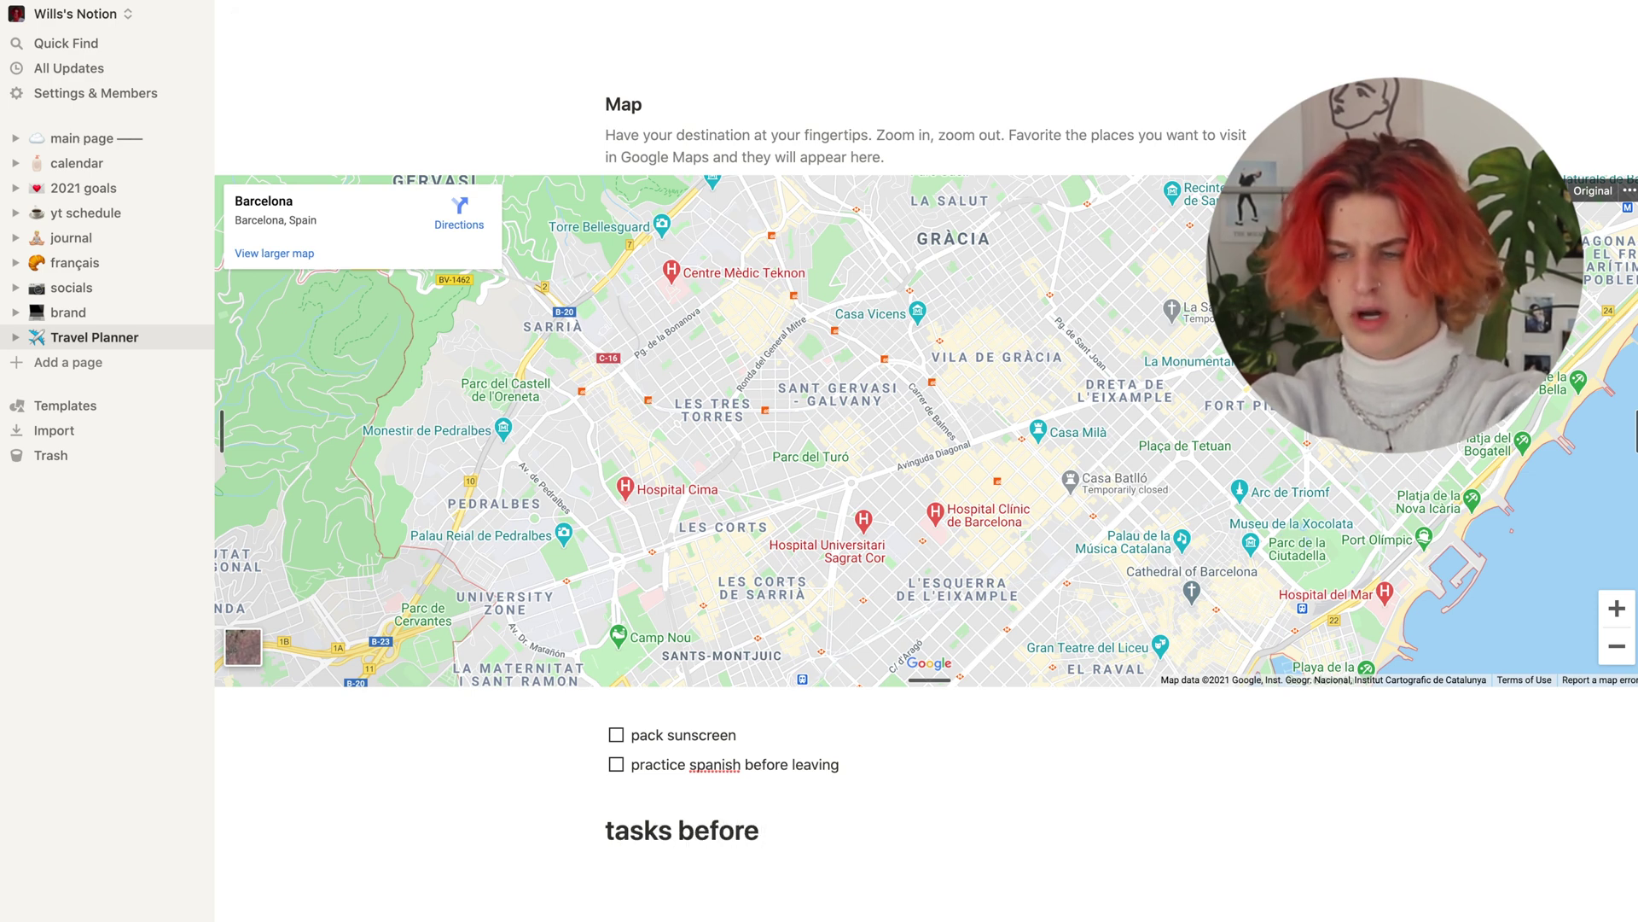
type("departure")
- Insert an inline table database under the "tasks before departure" heading
key("Return")
type("/")
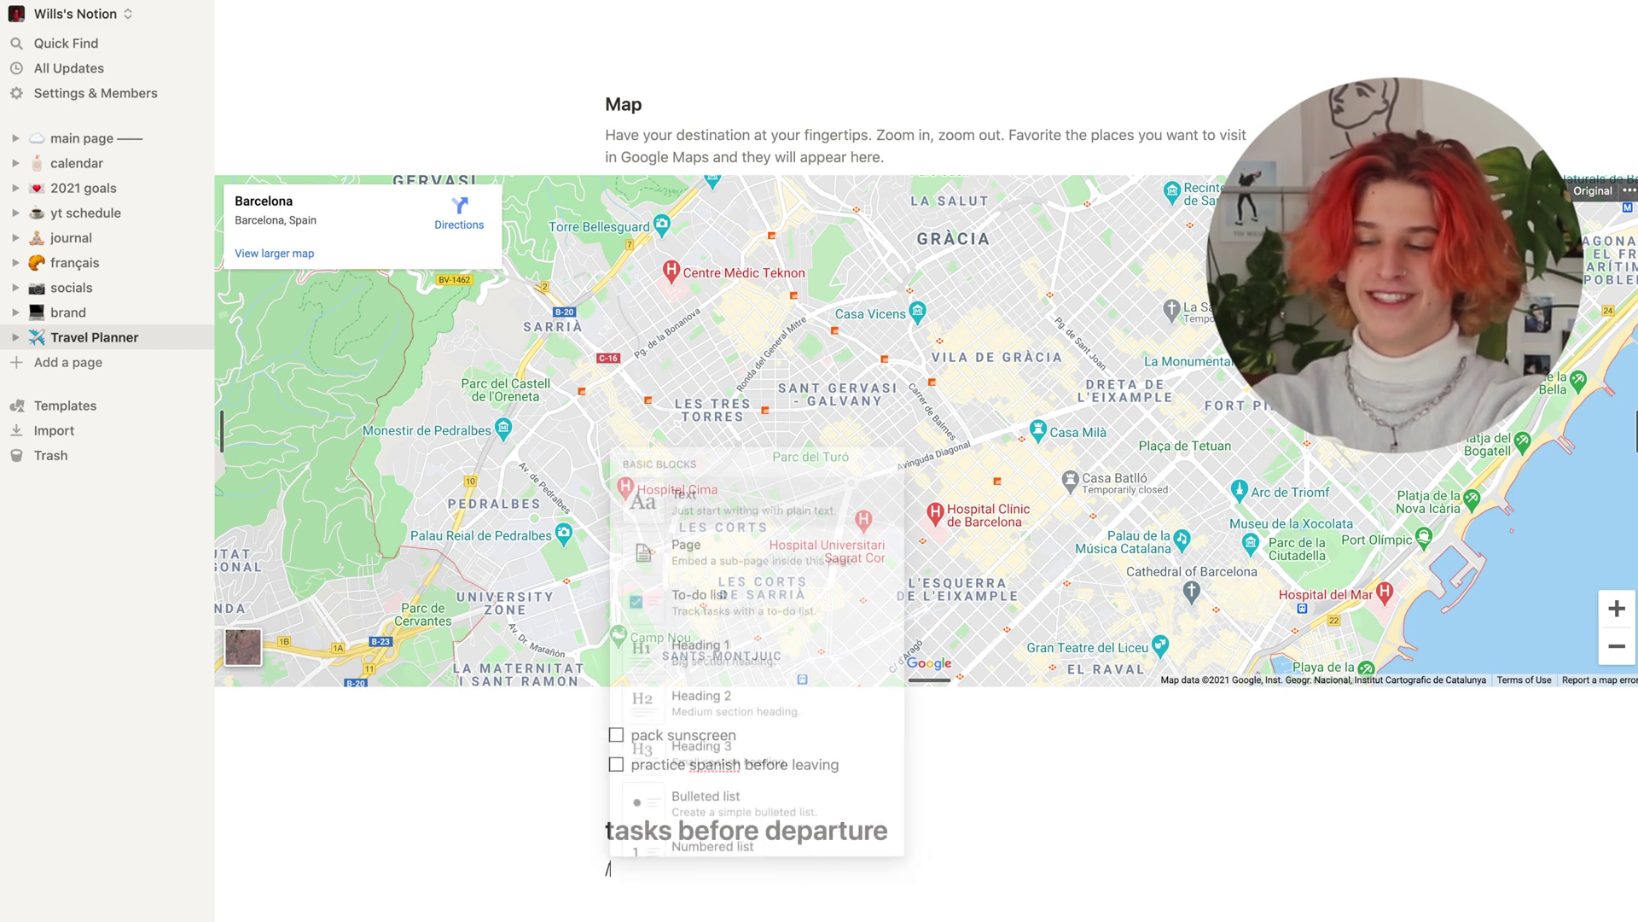
type("table")
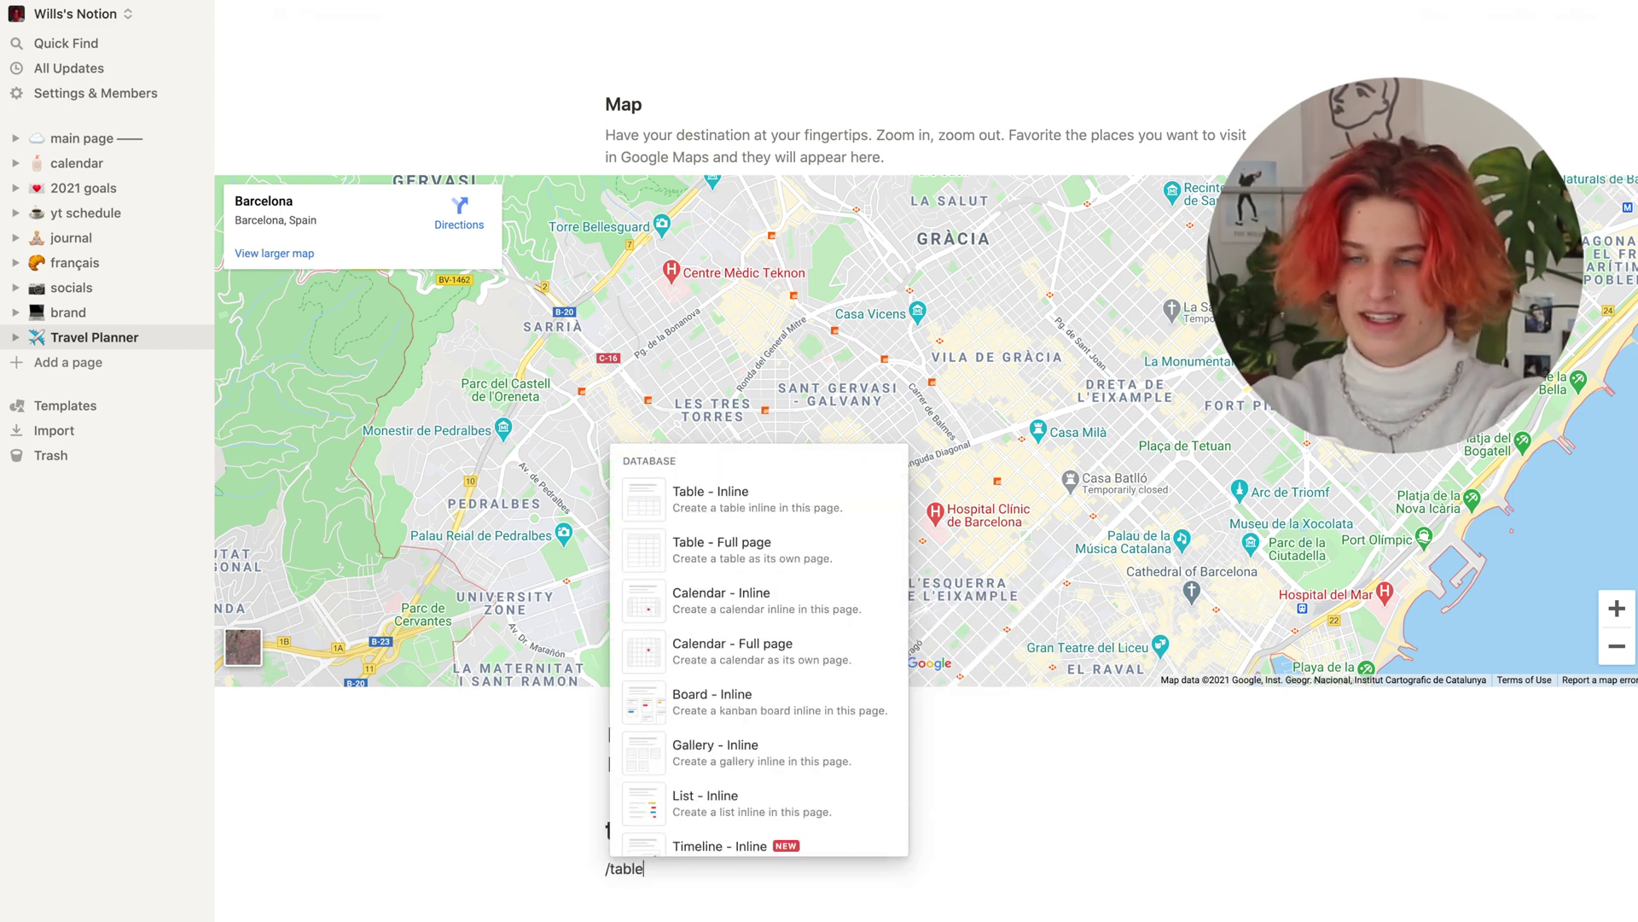
left_click(768, 499)
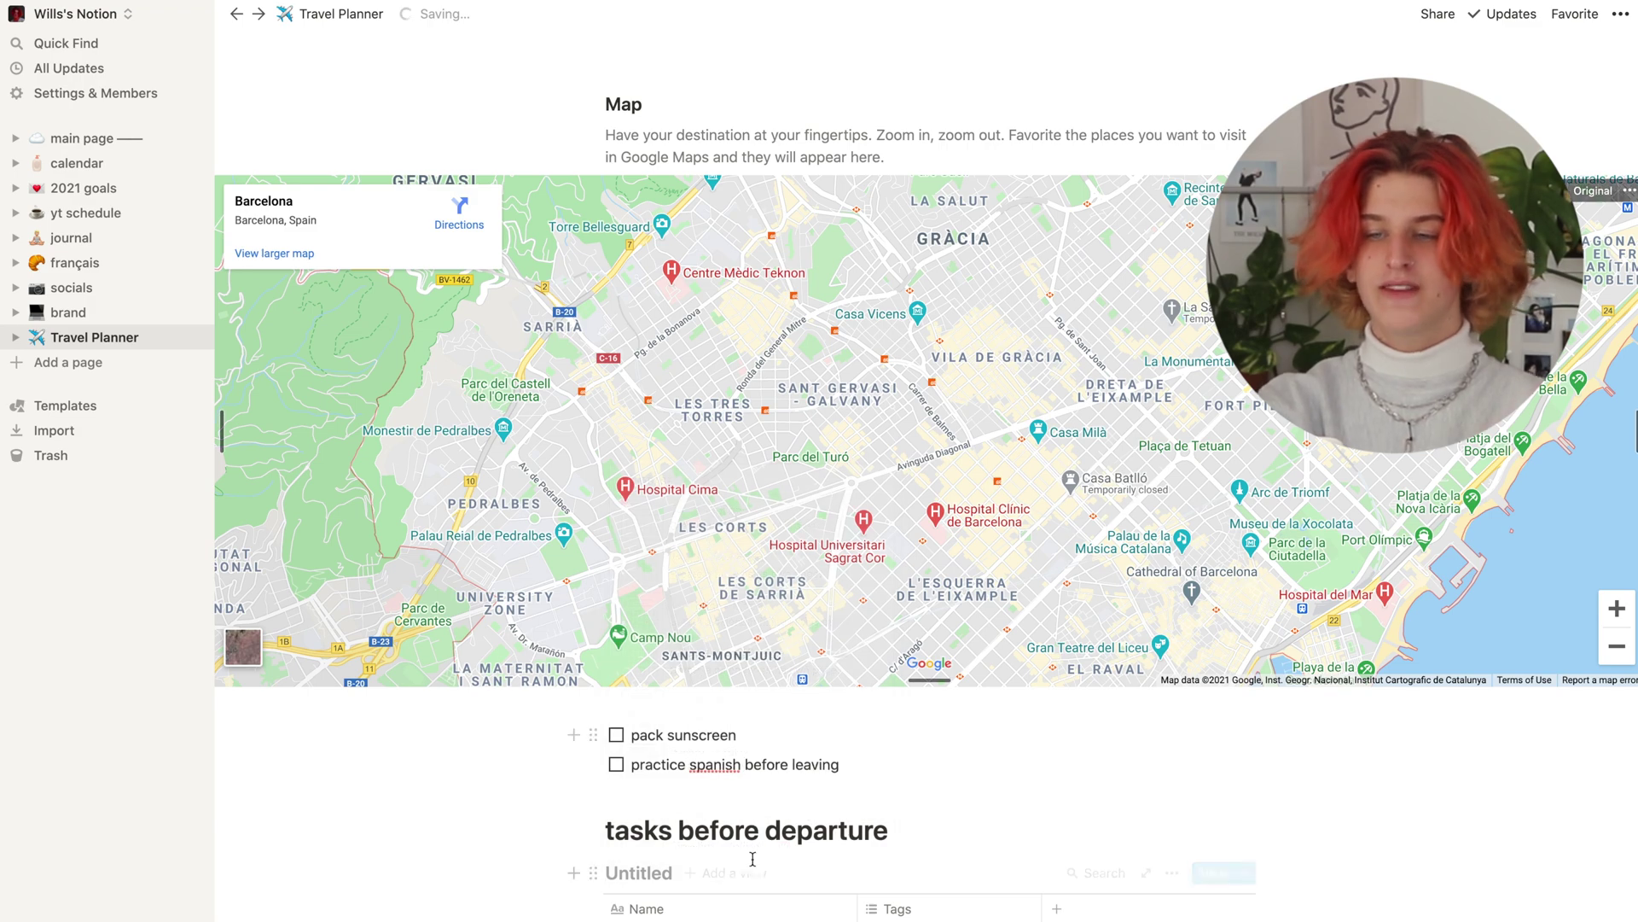
scroll(760, 836, "down", 3)
- Delete the Travel Planner page from the workspace
scroll(1318, 832, "up", 15)
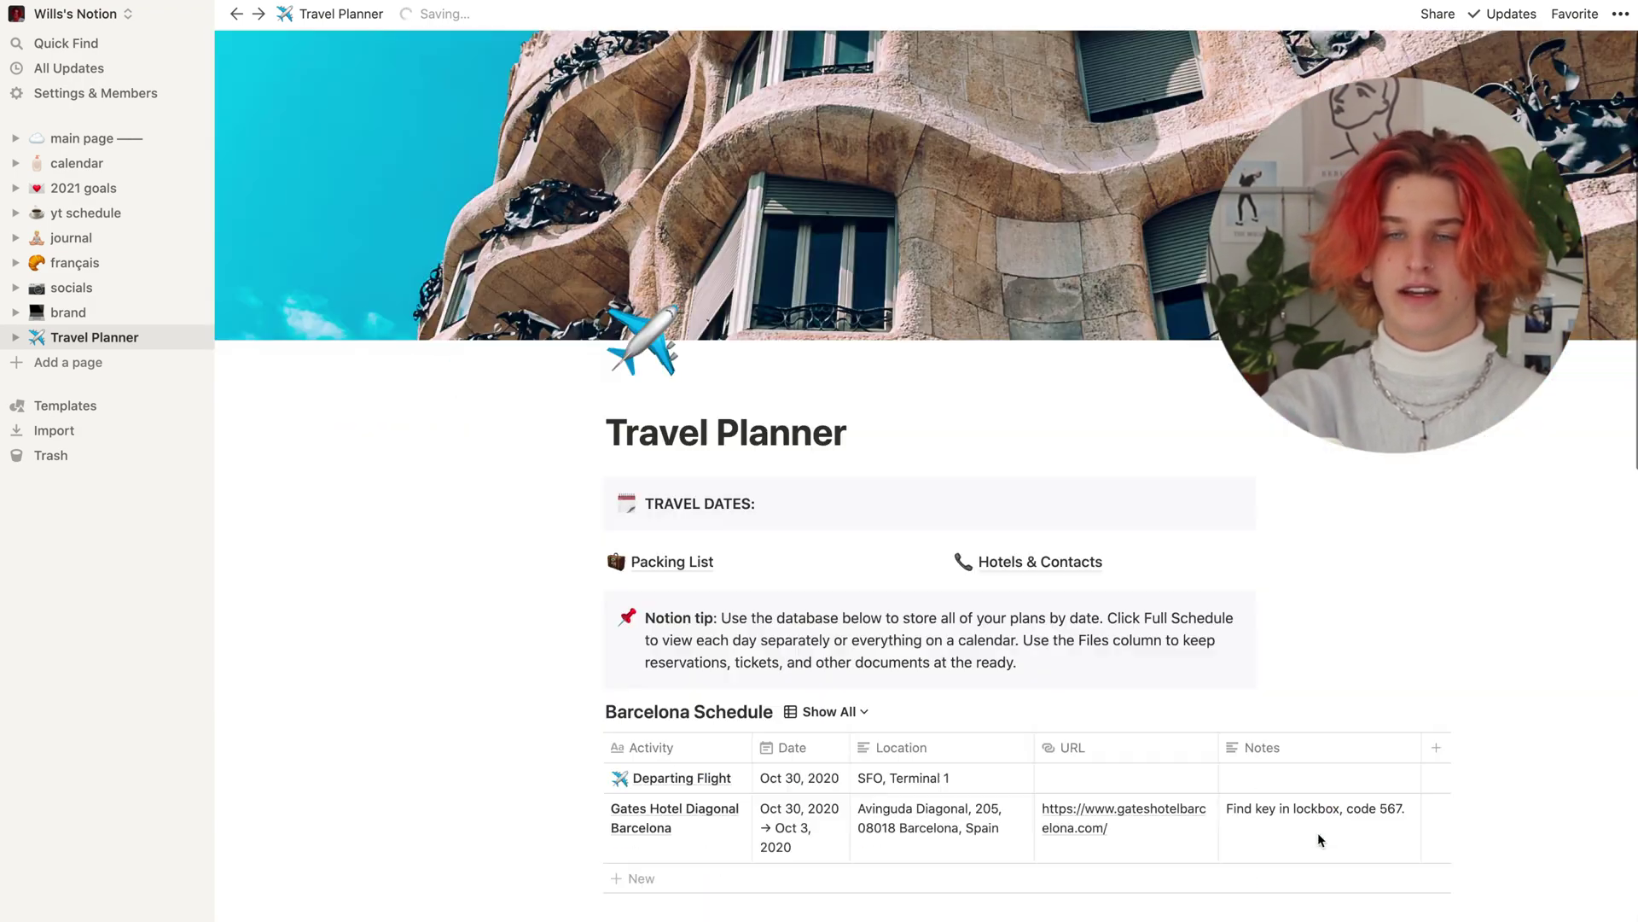
right_click(115, 334)
left_click(77, 348)
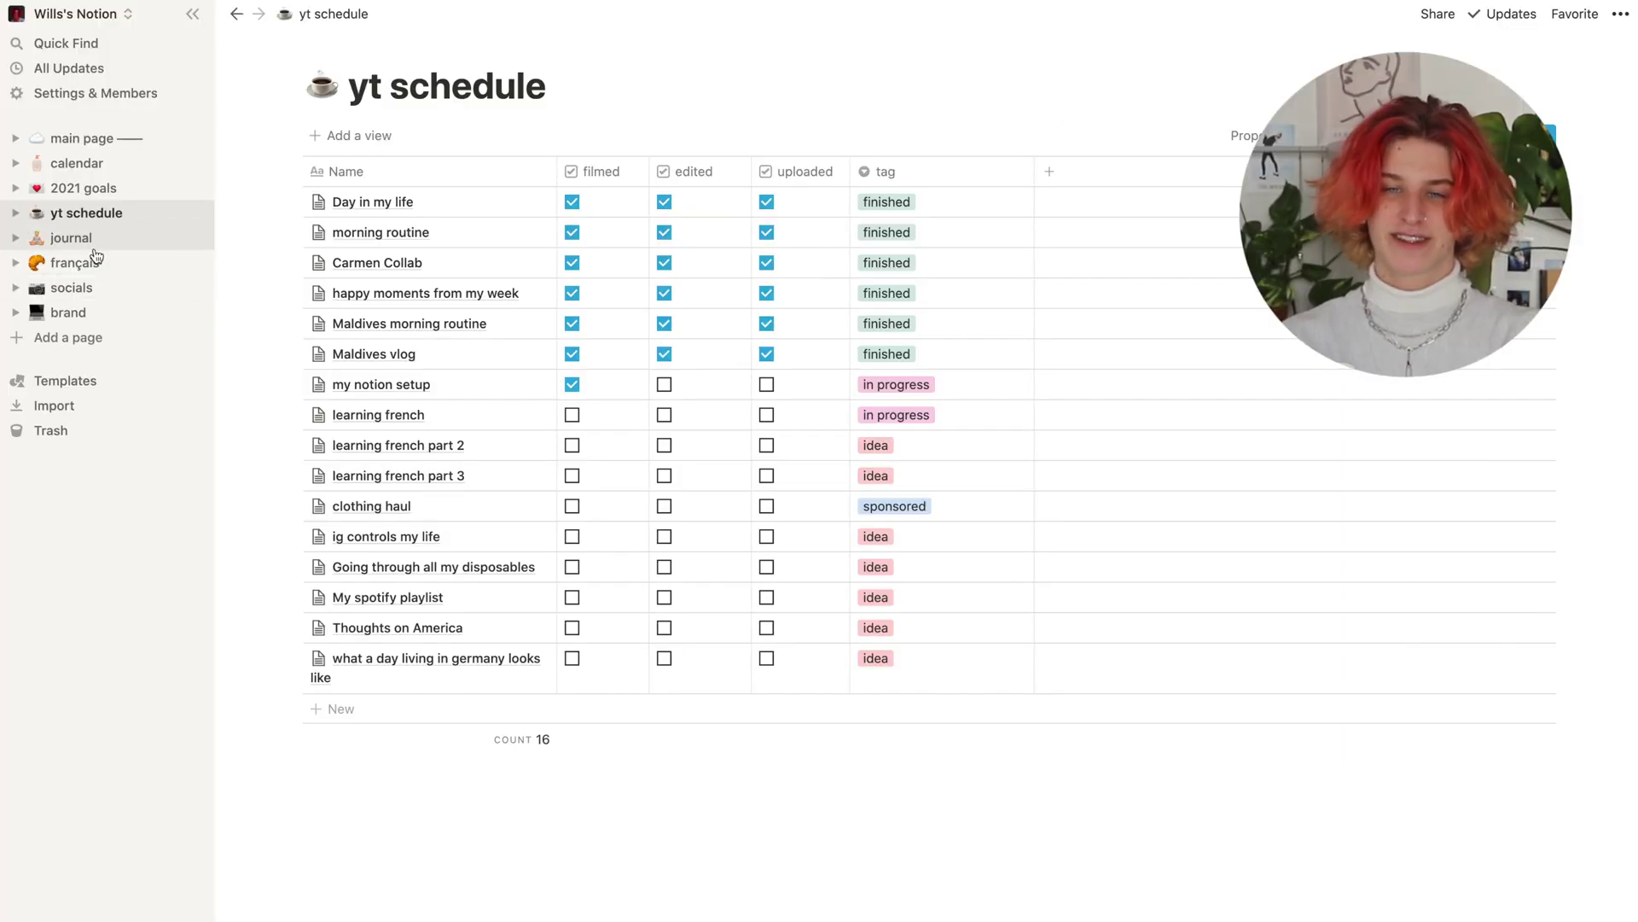
- View the français page and open the socials page
left_click(92, 261)
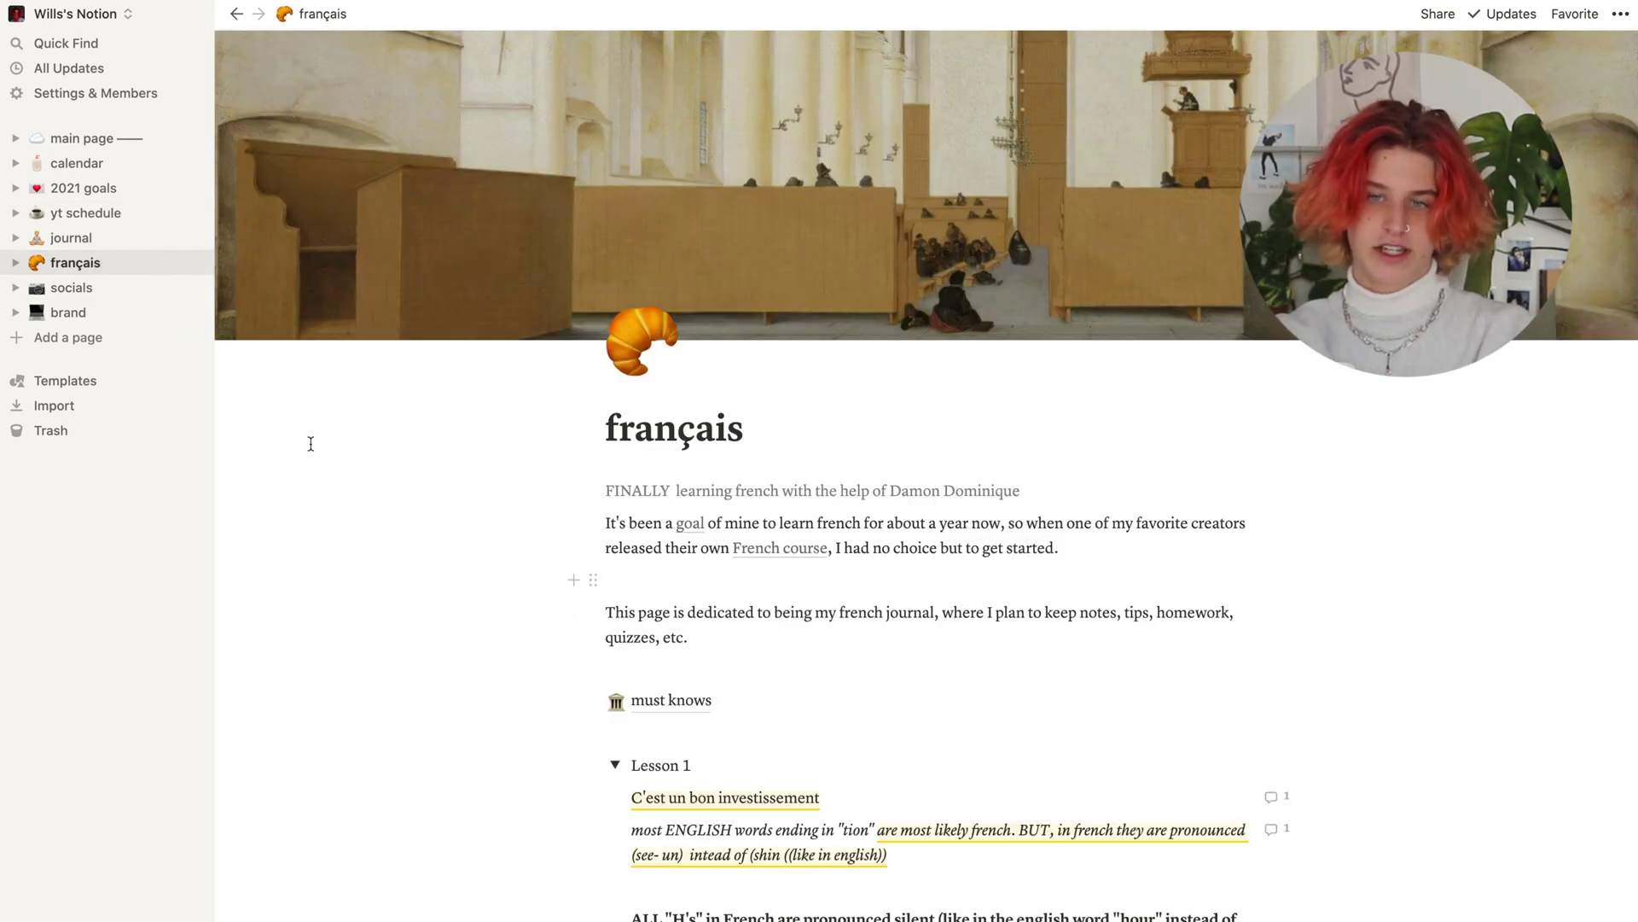
left_click(53, 290)
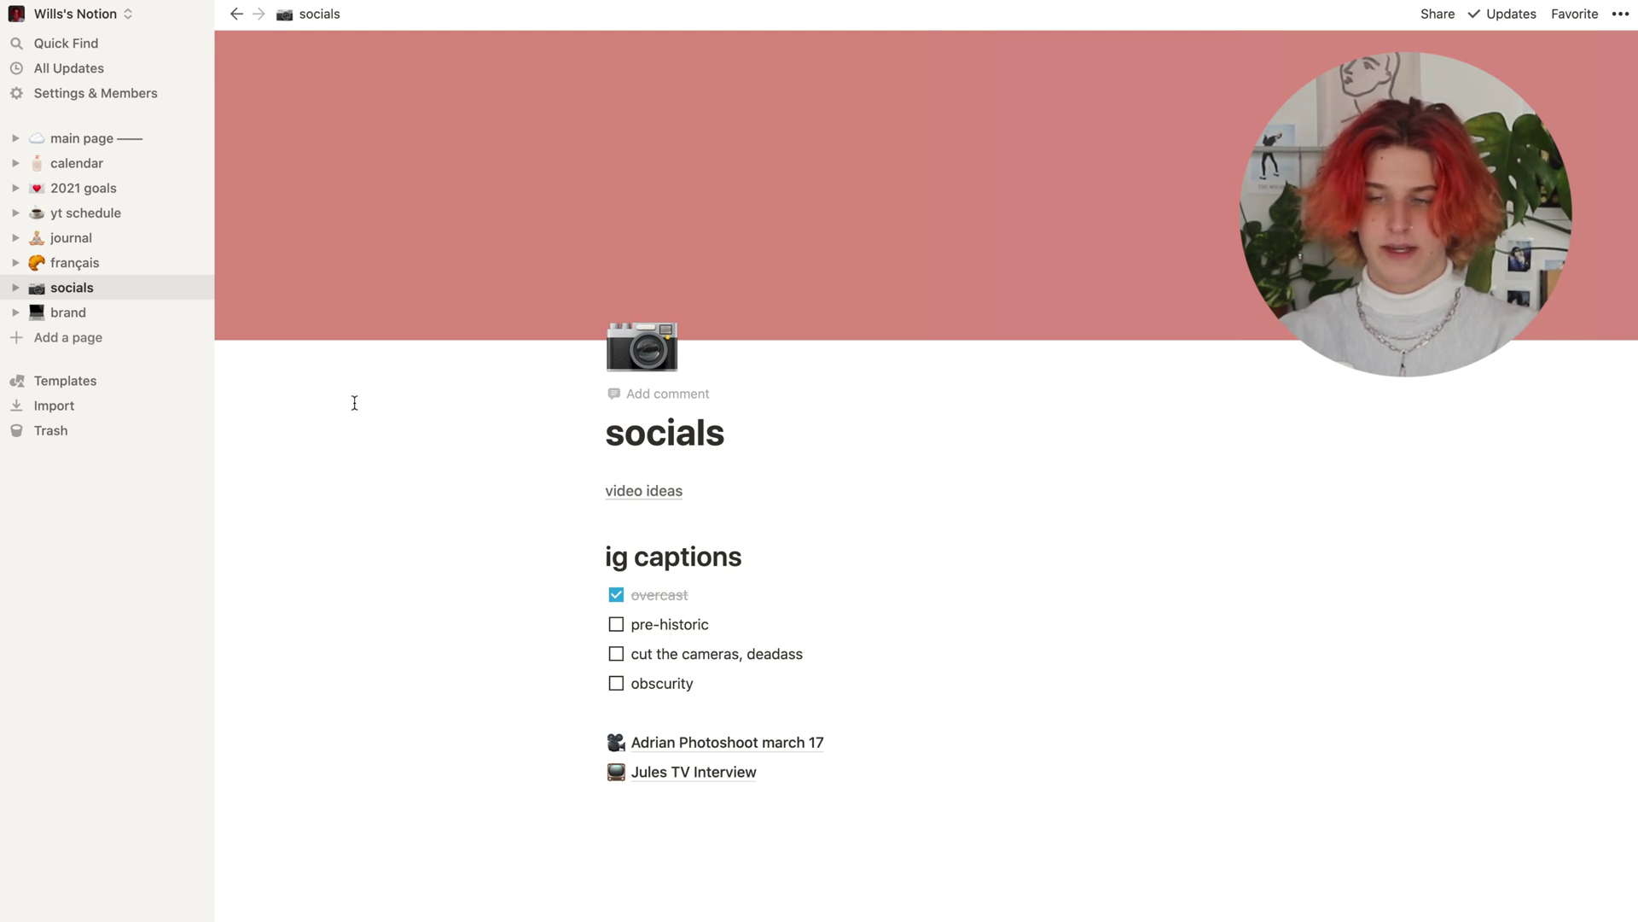
- Delete the "ig captions" heading and its checklist from the socials page
left_click_drag(354, 402, 854, 695)
key("BackSpace")
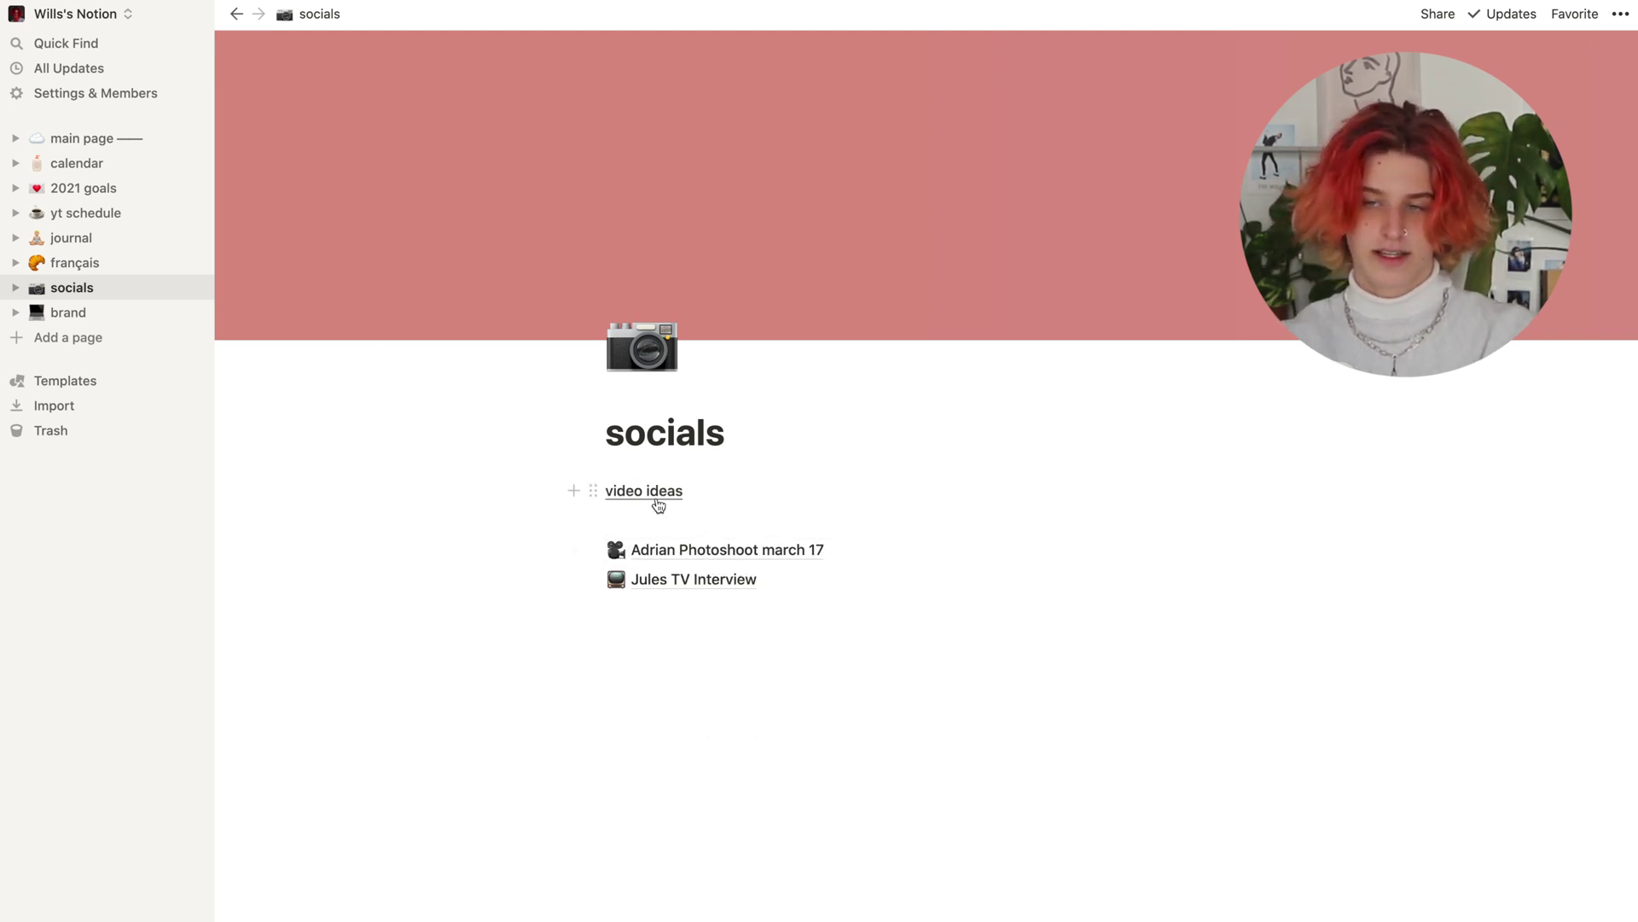
- Open the March 17 photoshoot sub-page from socials and look through its outfit notes and inspiration images
left_click(680, 549)
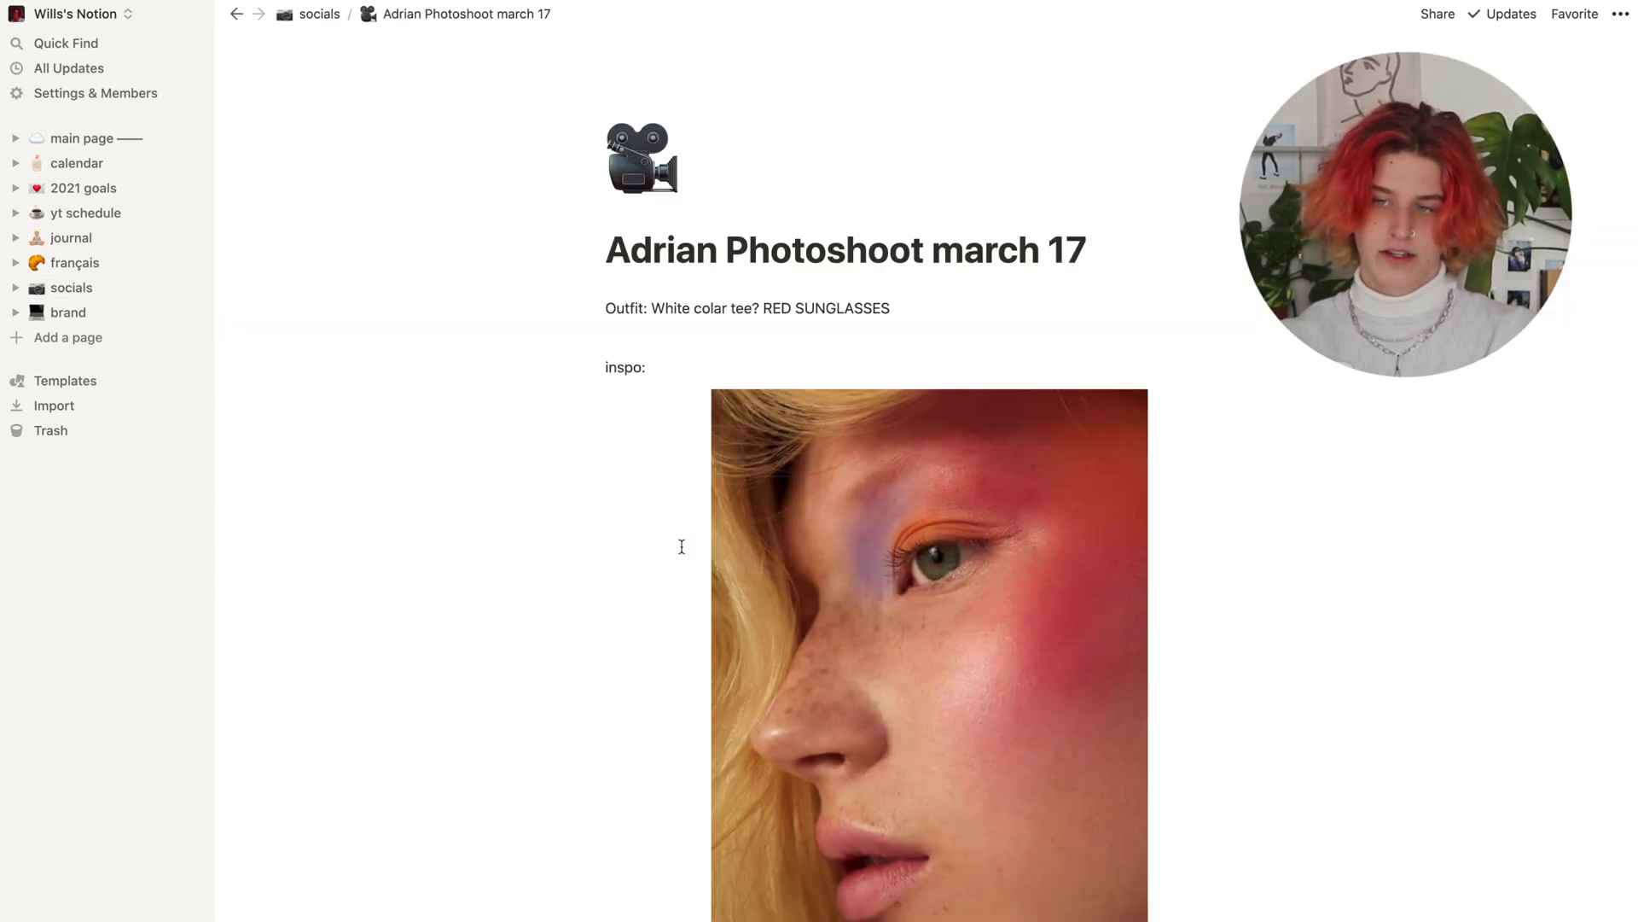
scroll(682, 546, "down", 10)
scroll(682, 546, "down", 15)
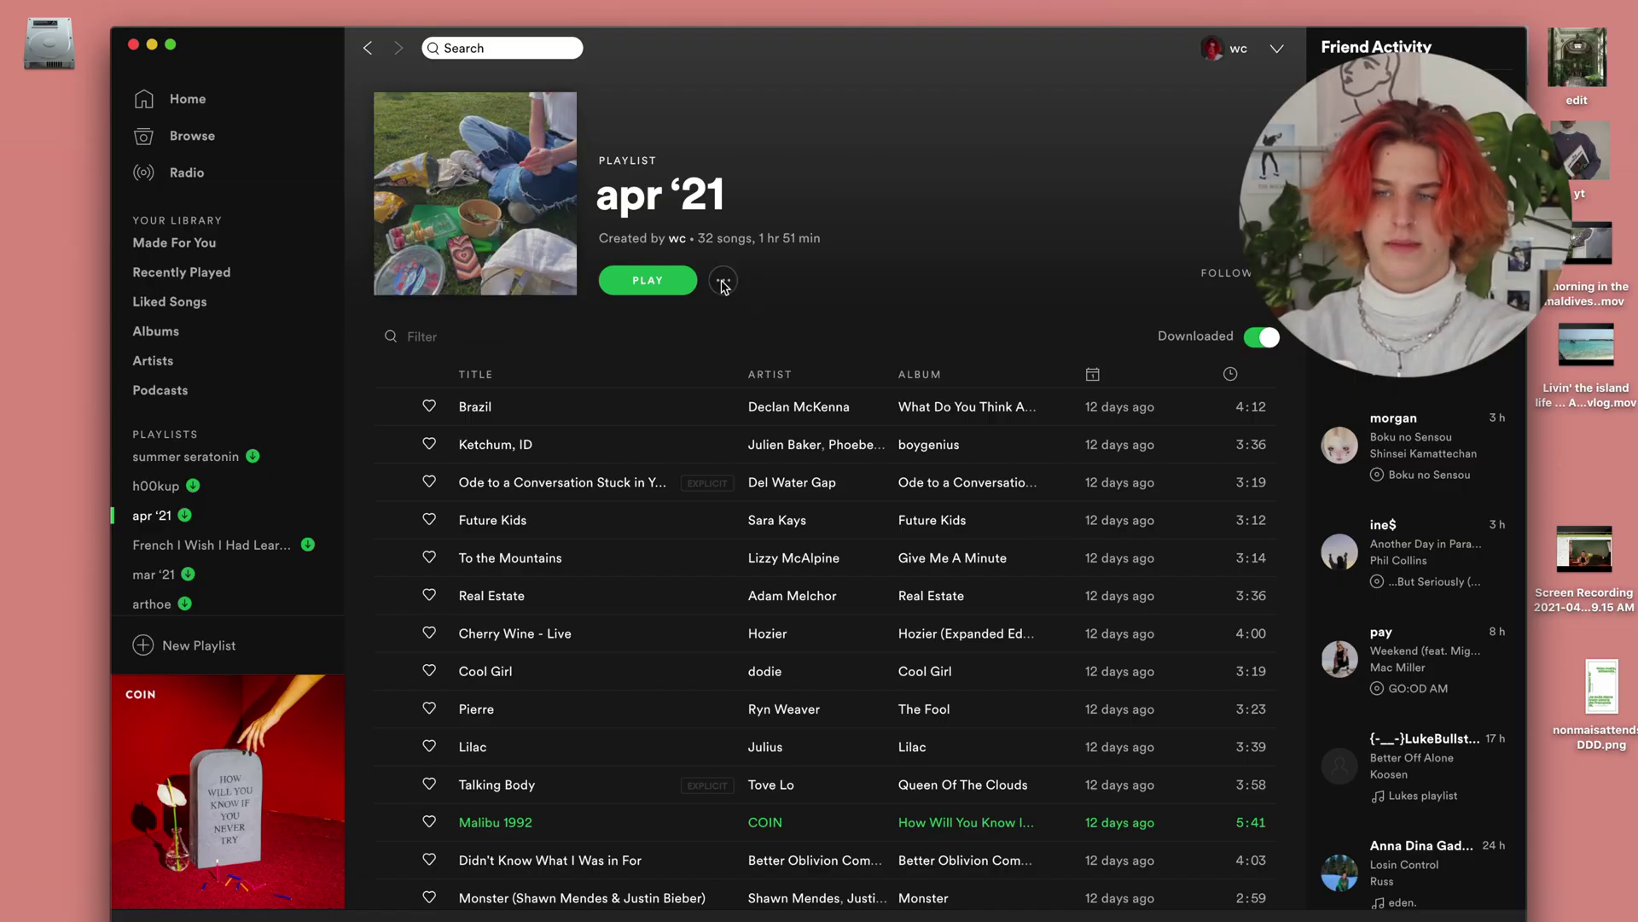
- Copy the playlist link of the "apr '21" playlist in Spotify
left_click(723, 280)
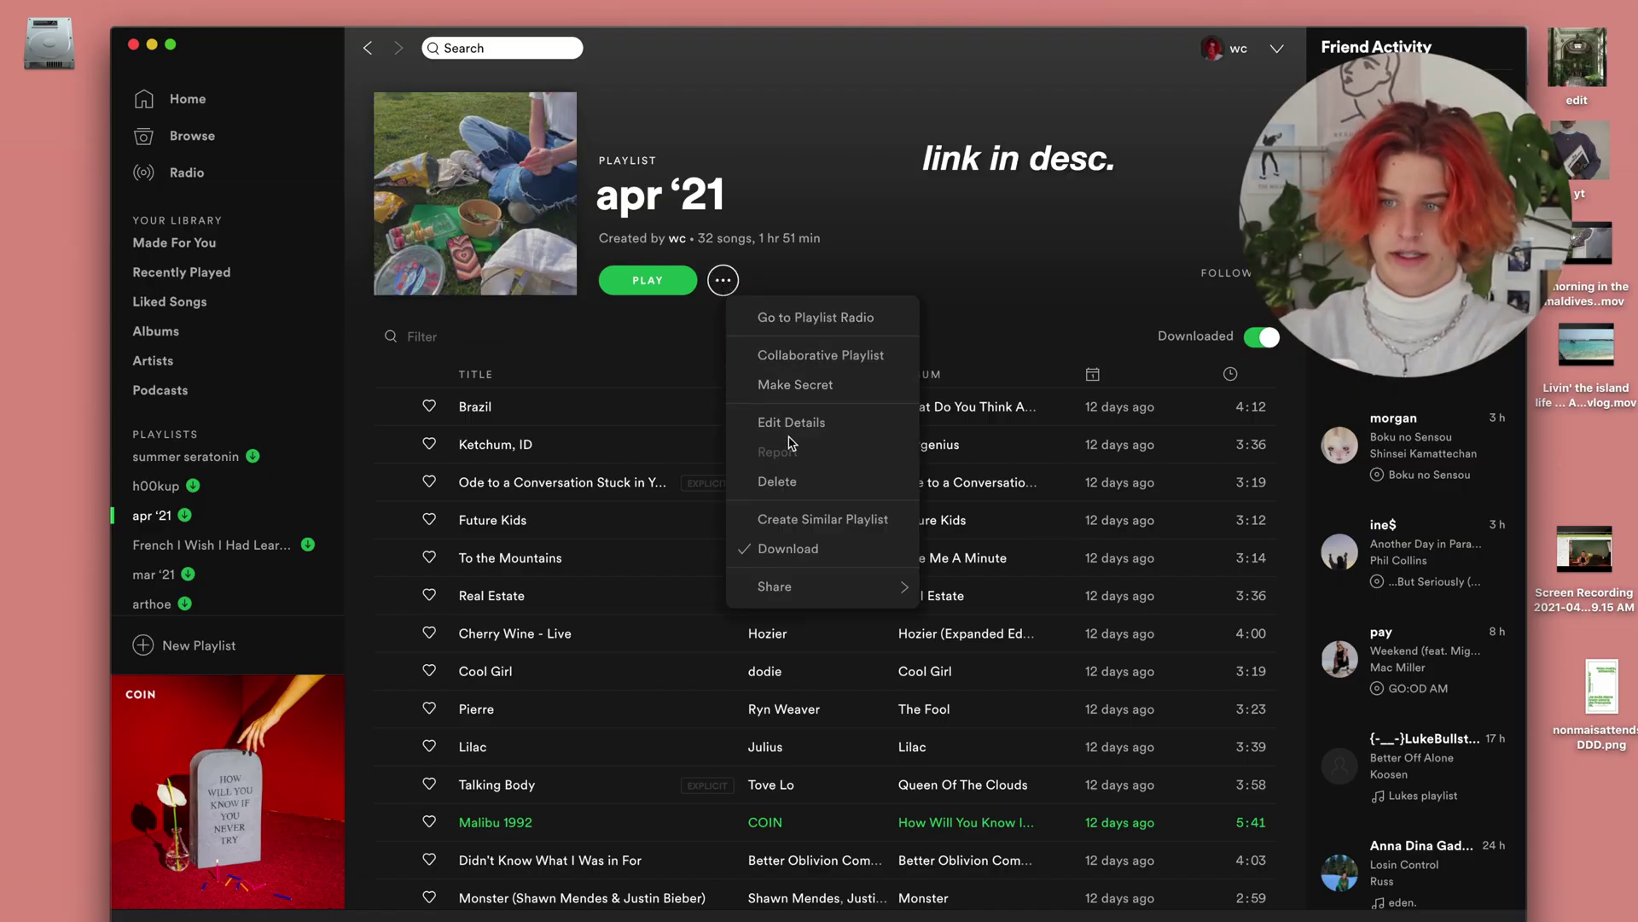
mouse_move(780, 585)
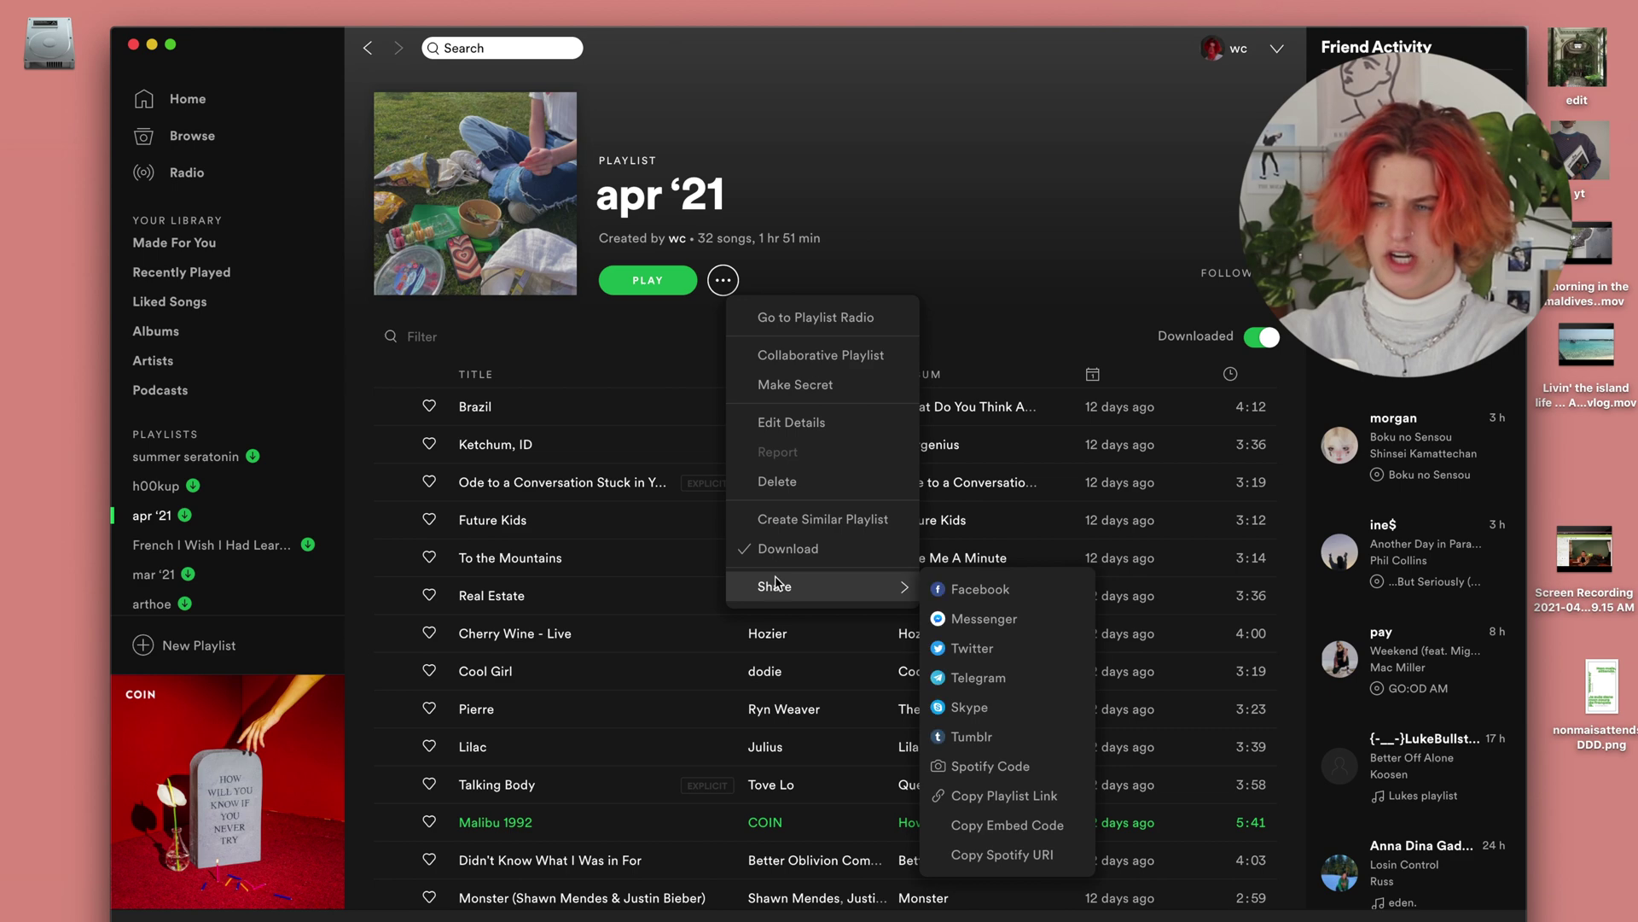
left_click(960, 796)
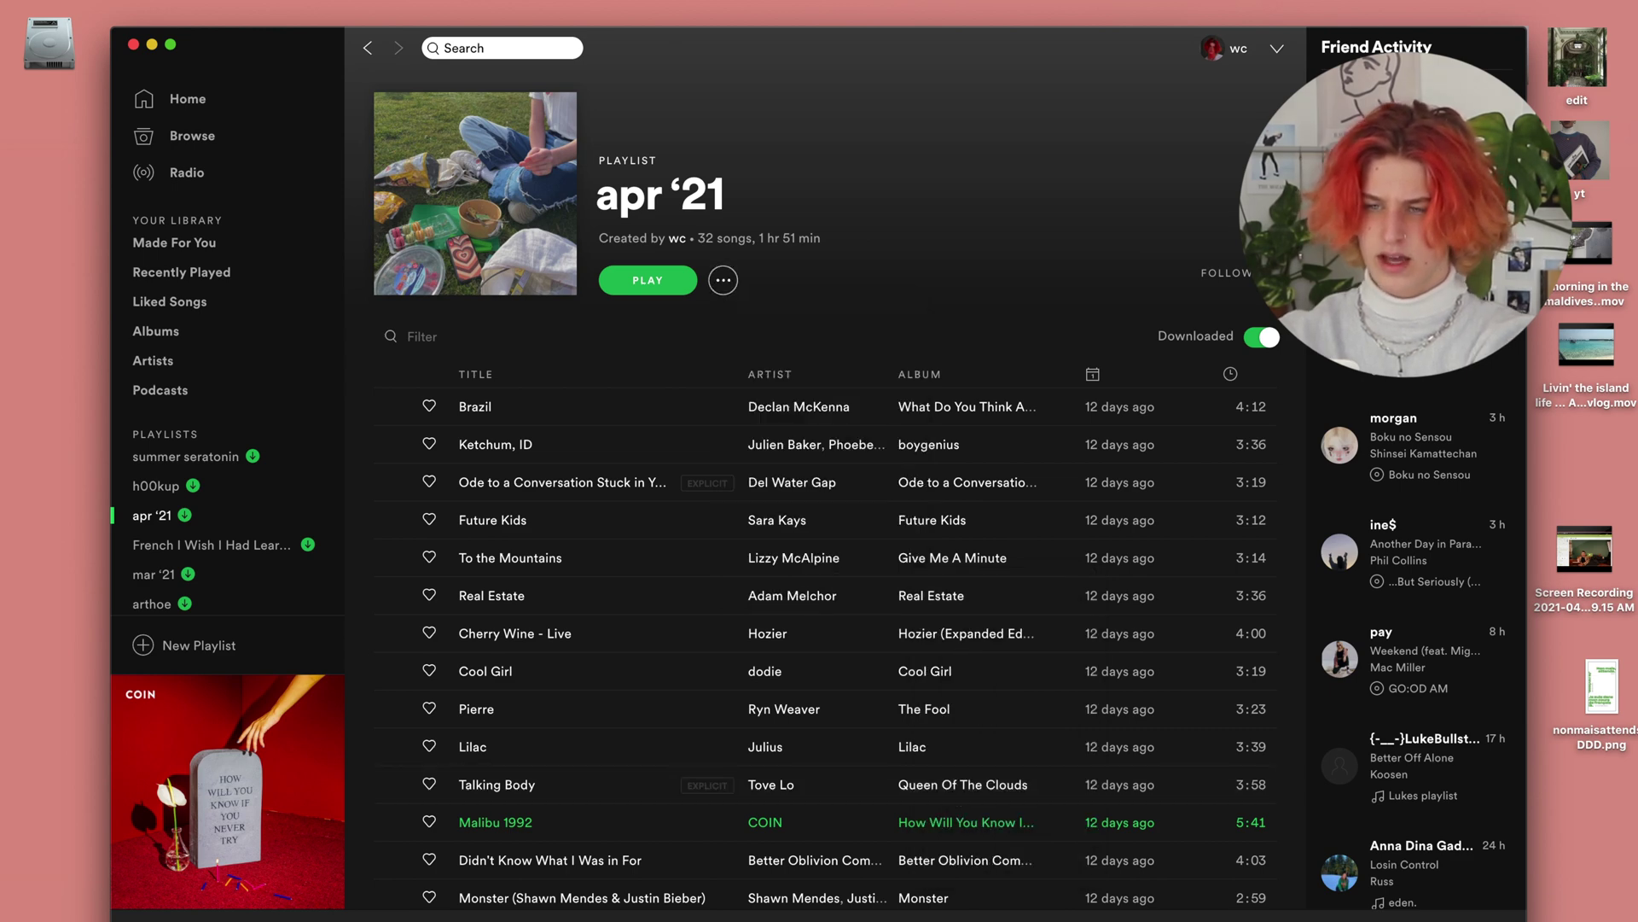
- Switch back to Notion and embed the copied playlist link in the empty line below the WEEKLY list on the main page
key("ctrl+Right")
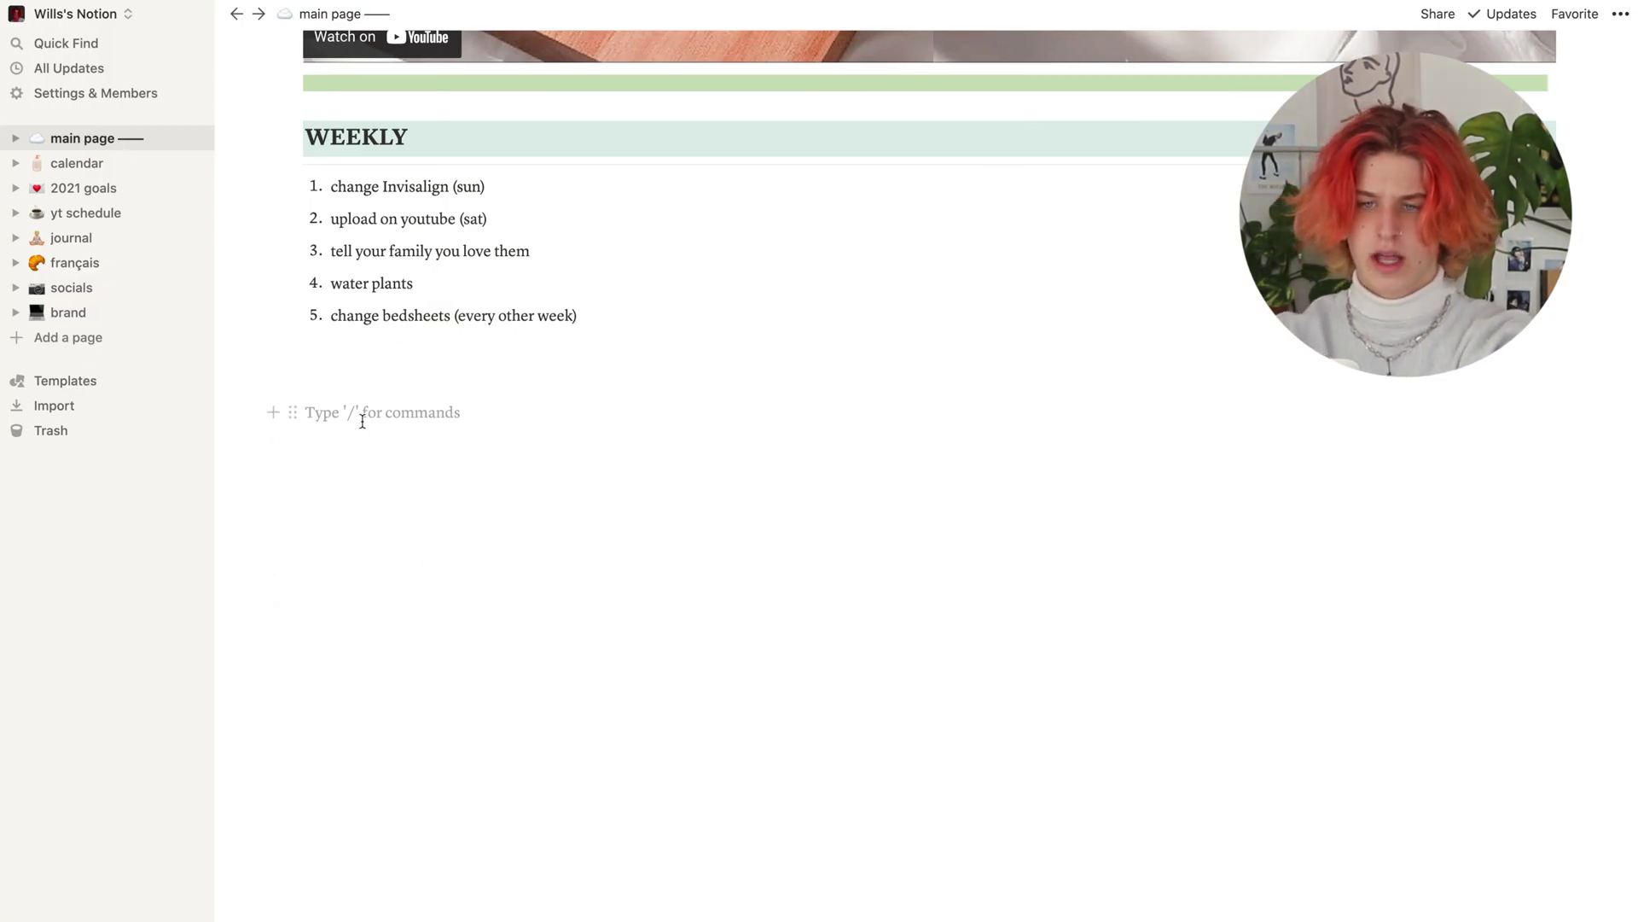
key("super+v")
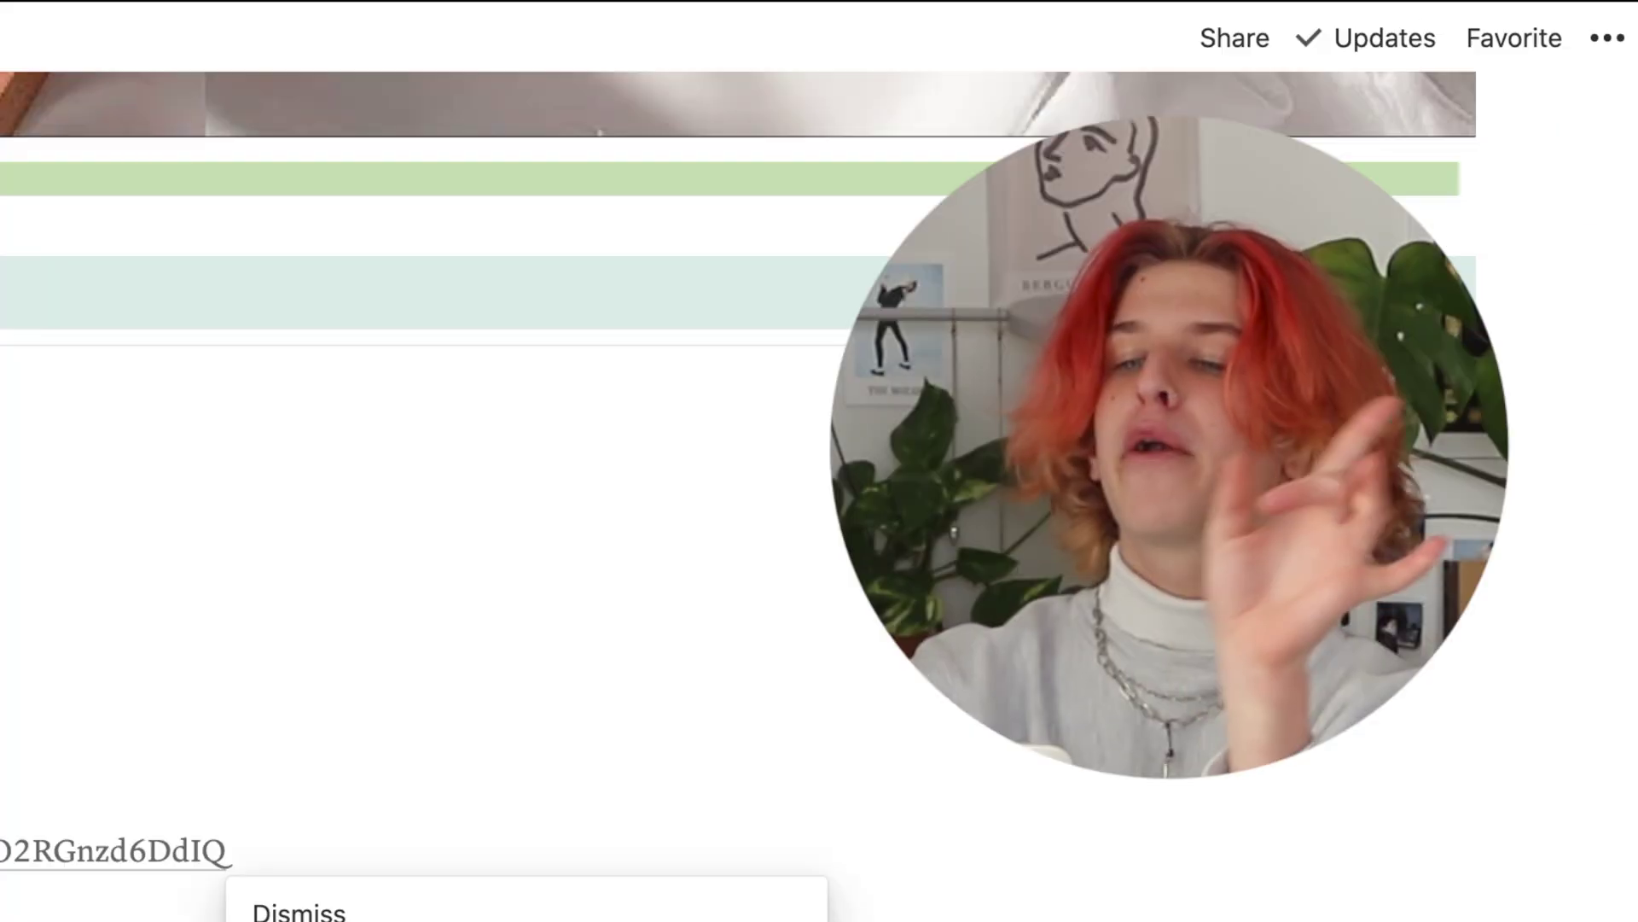
key("Down")
key("Down")
key("Return")
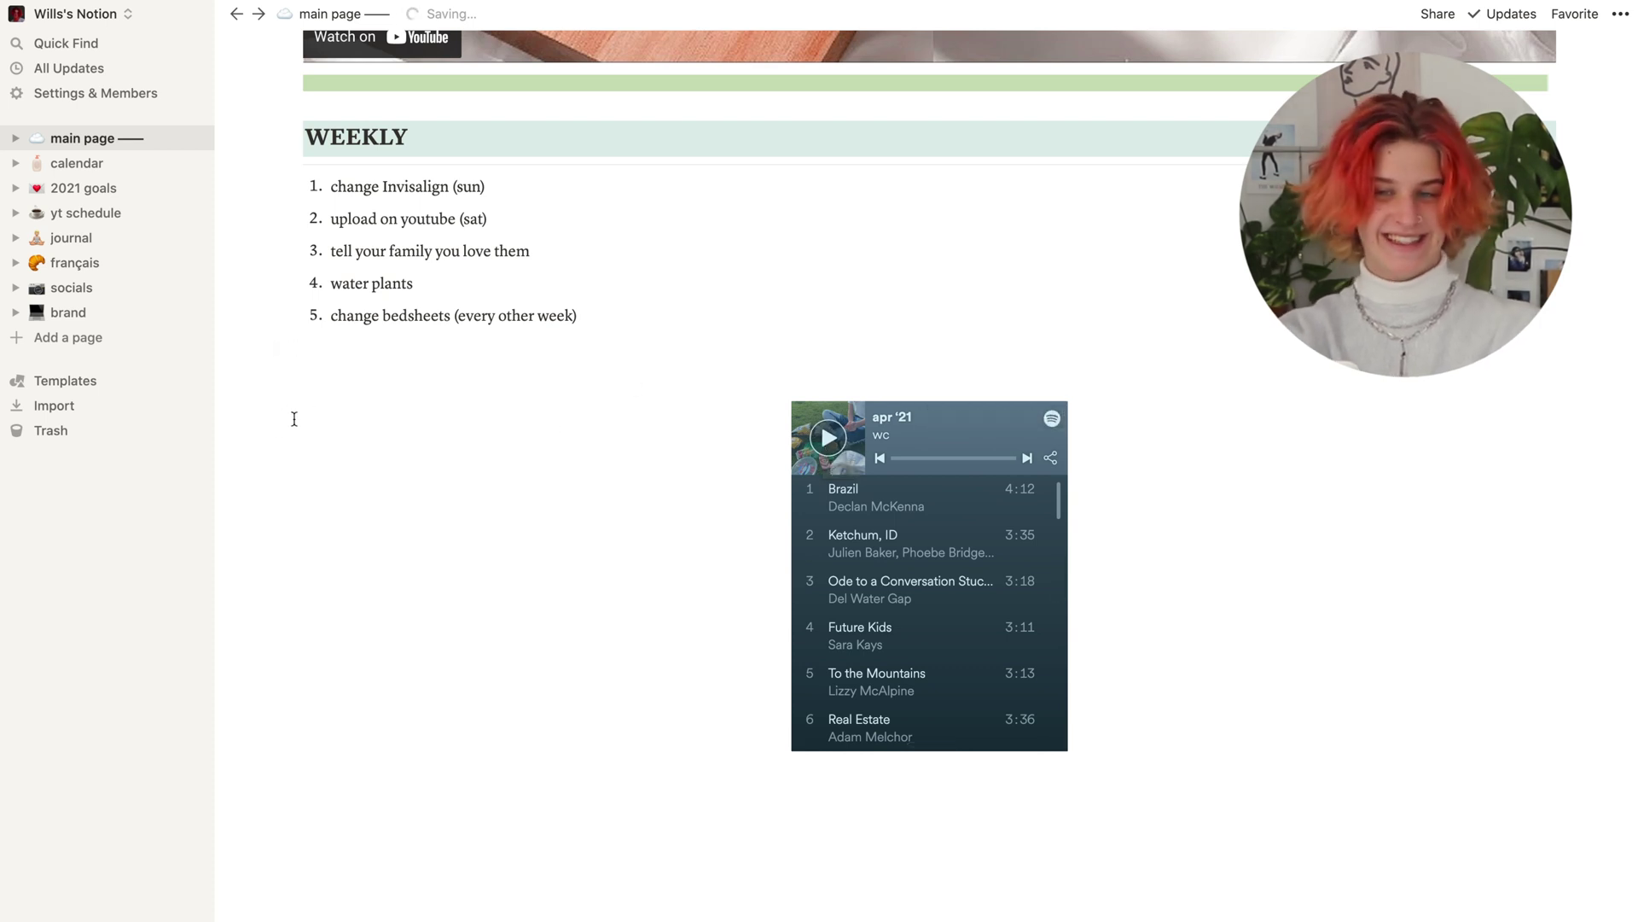
- Look over the embedded playlist on the main page and test playing and pausing its first track
left_click_drag(780, 407, 758, 452)
scroll(730, 580, "down", 10)
scroll(742, 599, "up", 13)
scroll(1152, 568, "down", 10)
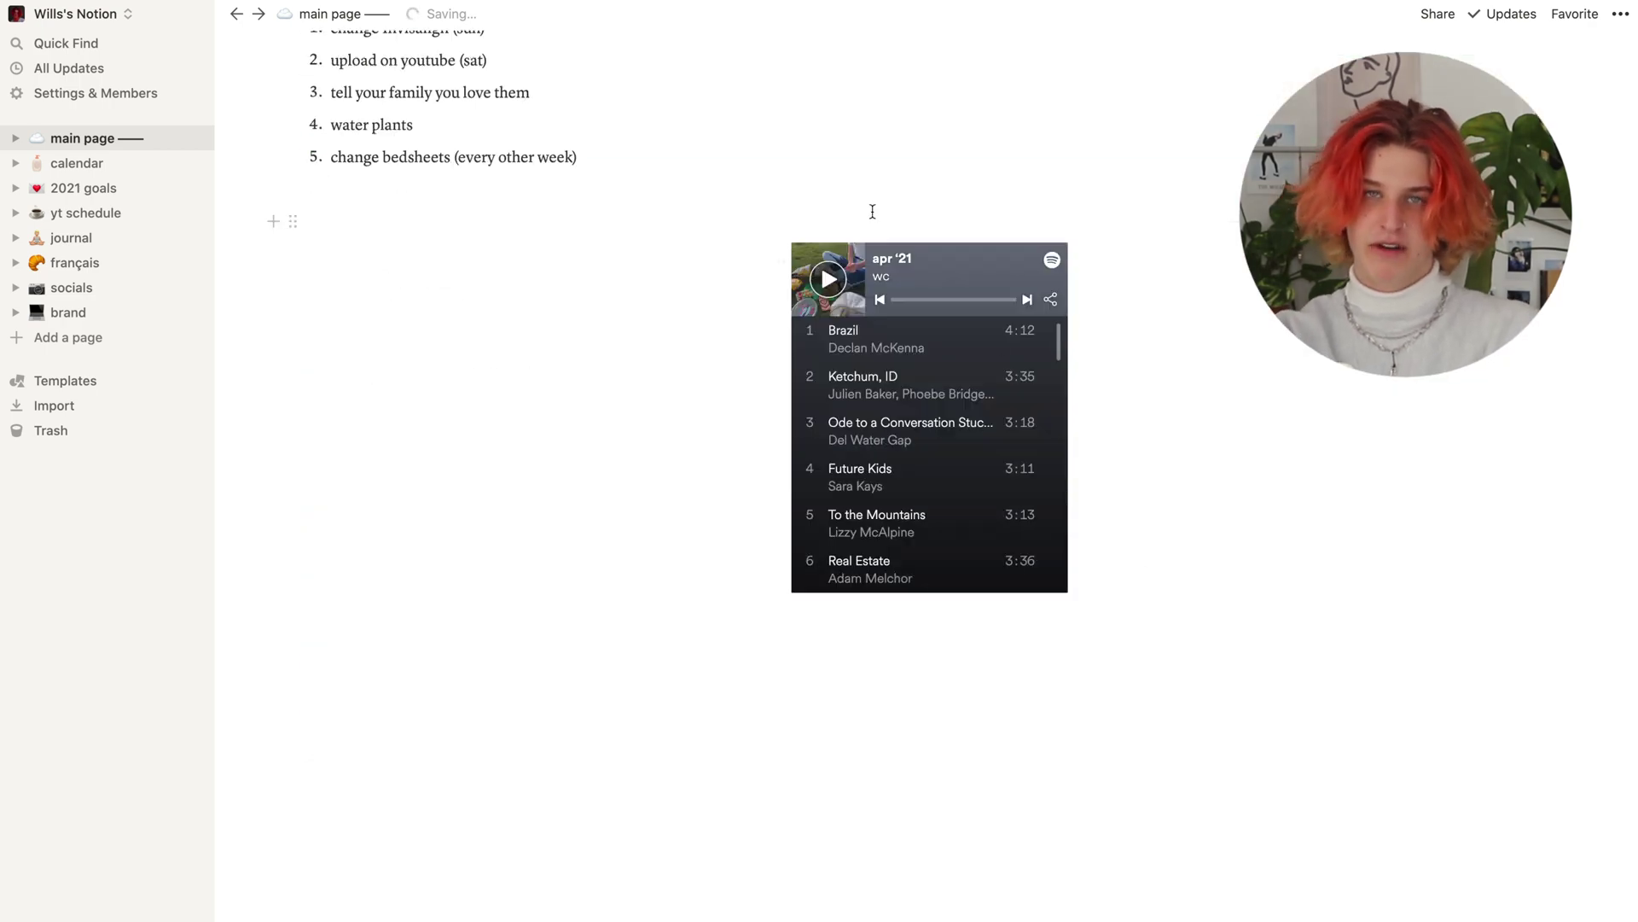
left_click(829, 279)
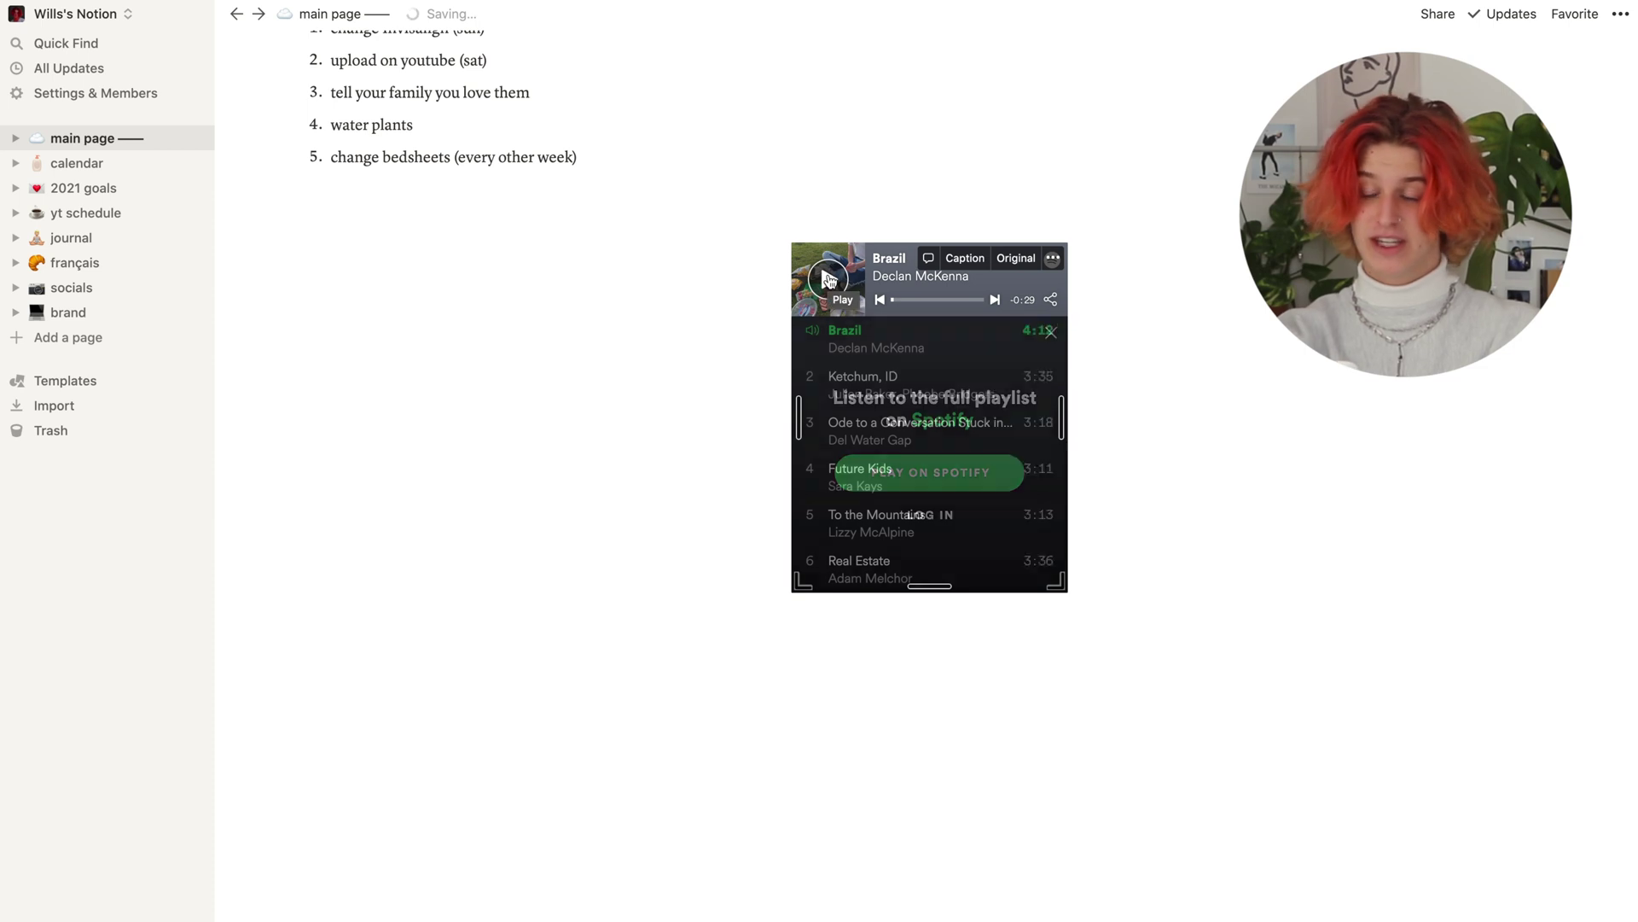
left_click(830, 278)
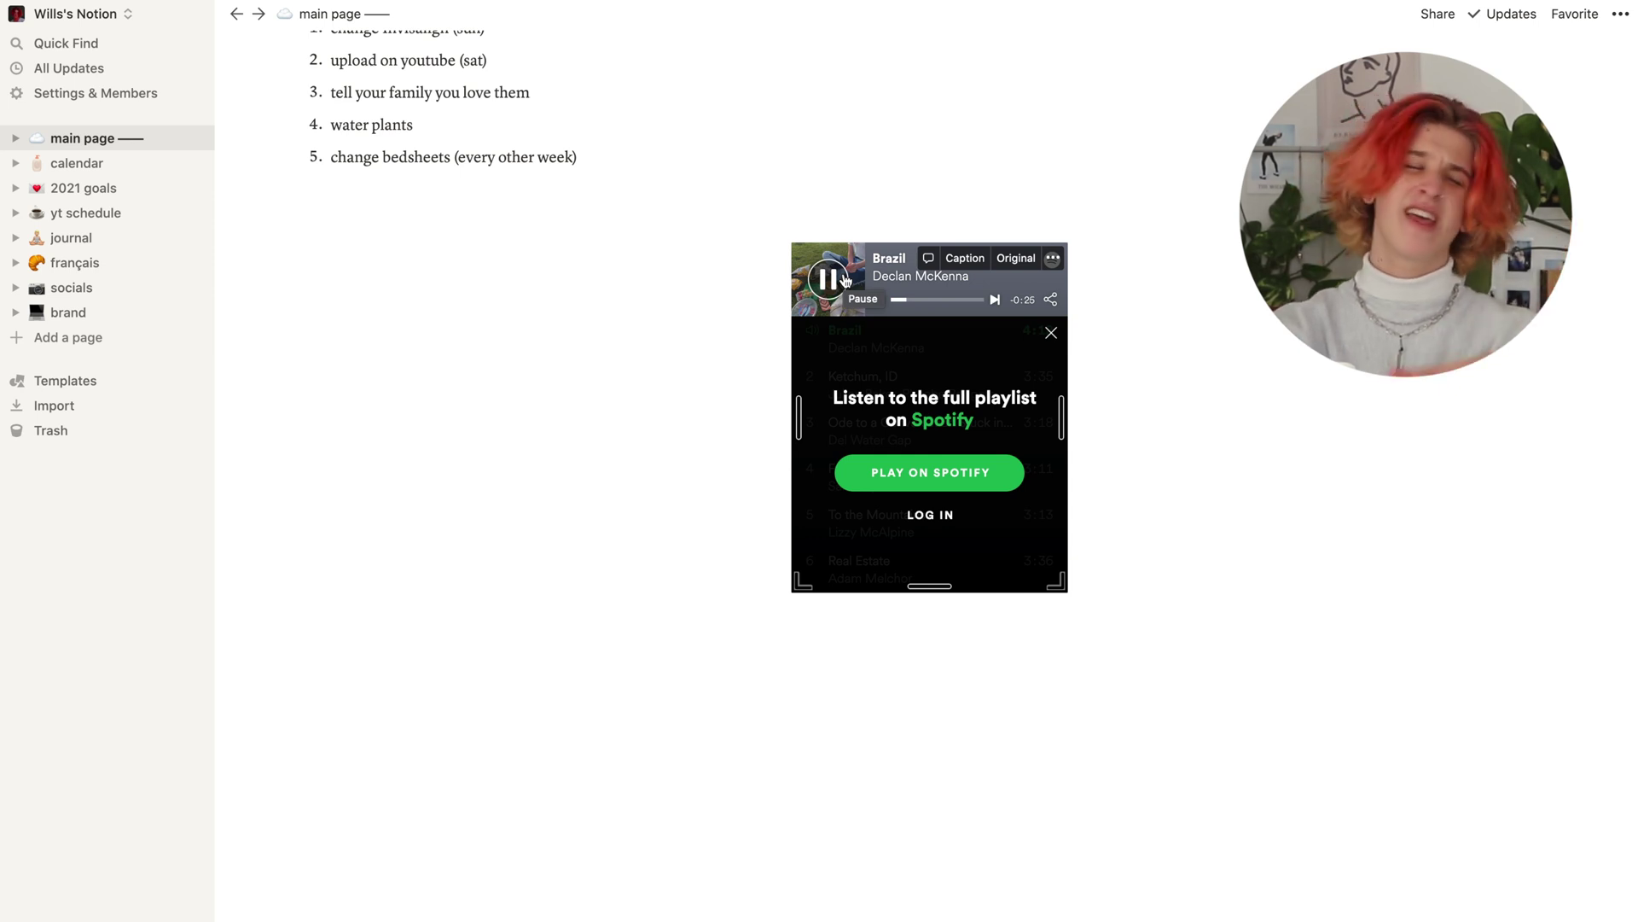
left_click(844, 280)
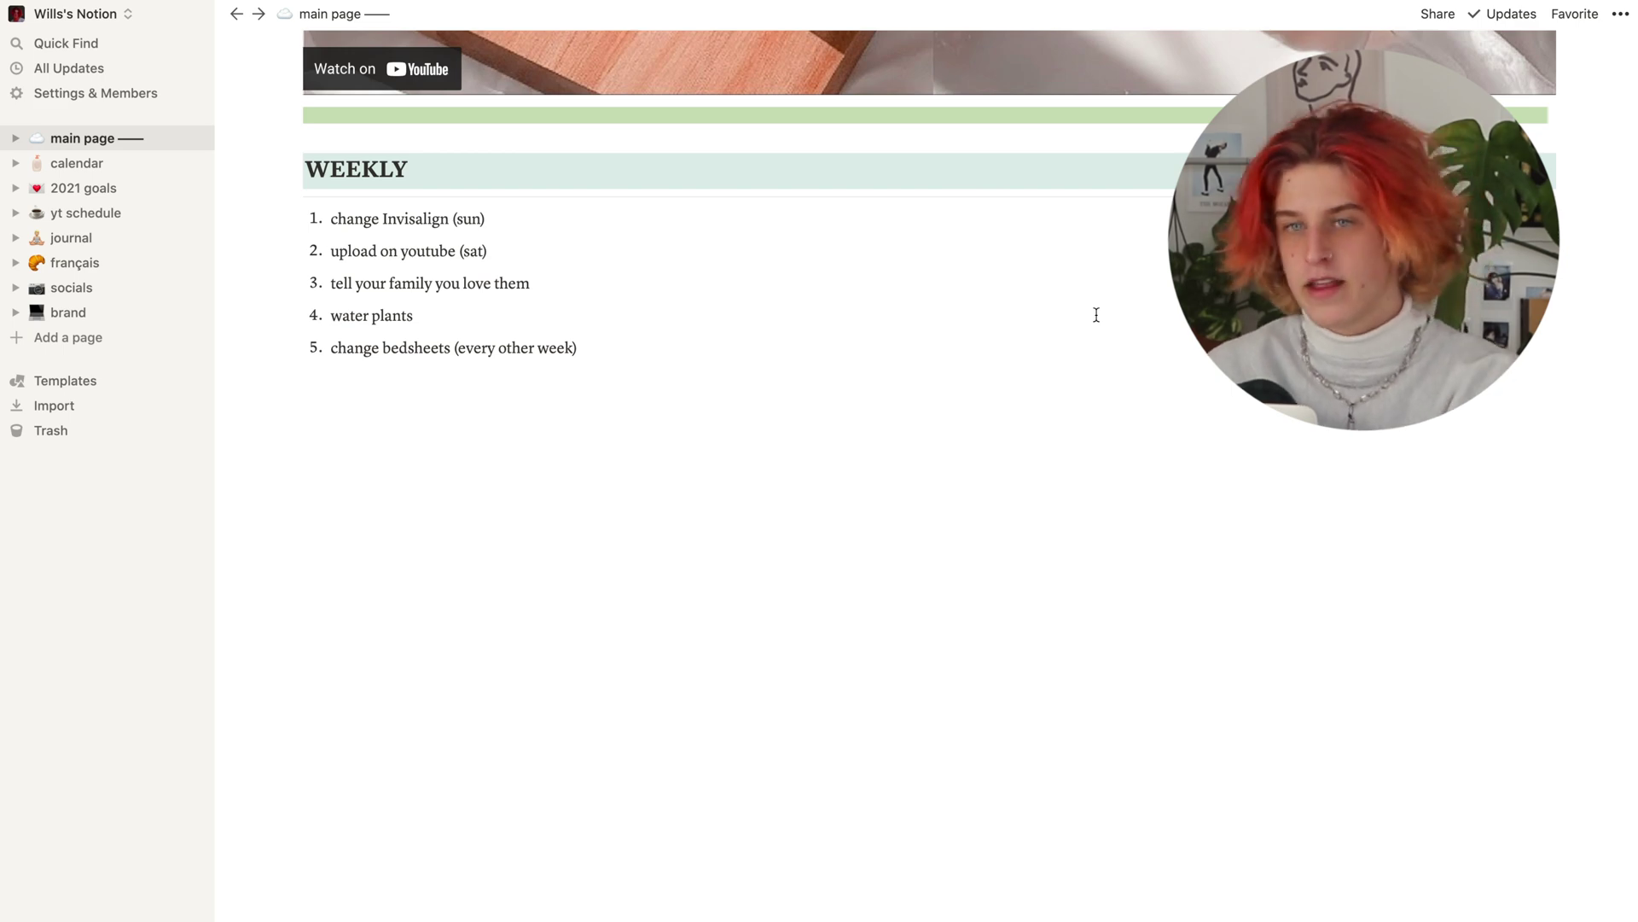
scroll(1096, 315, "up", 10)
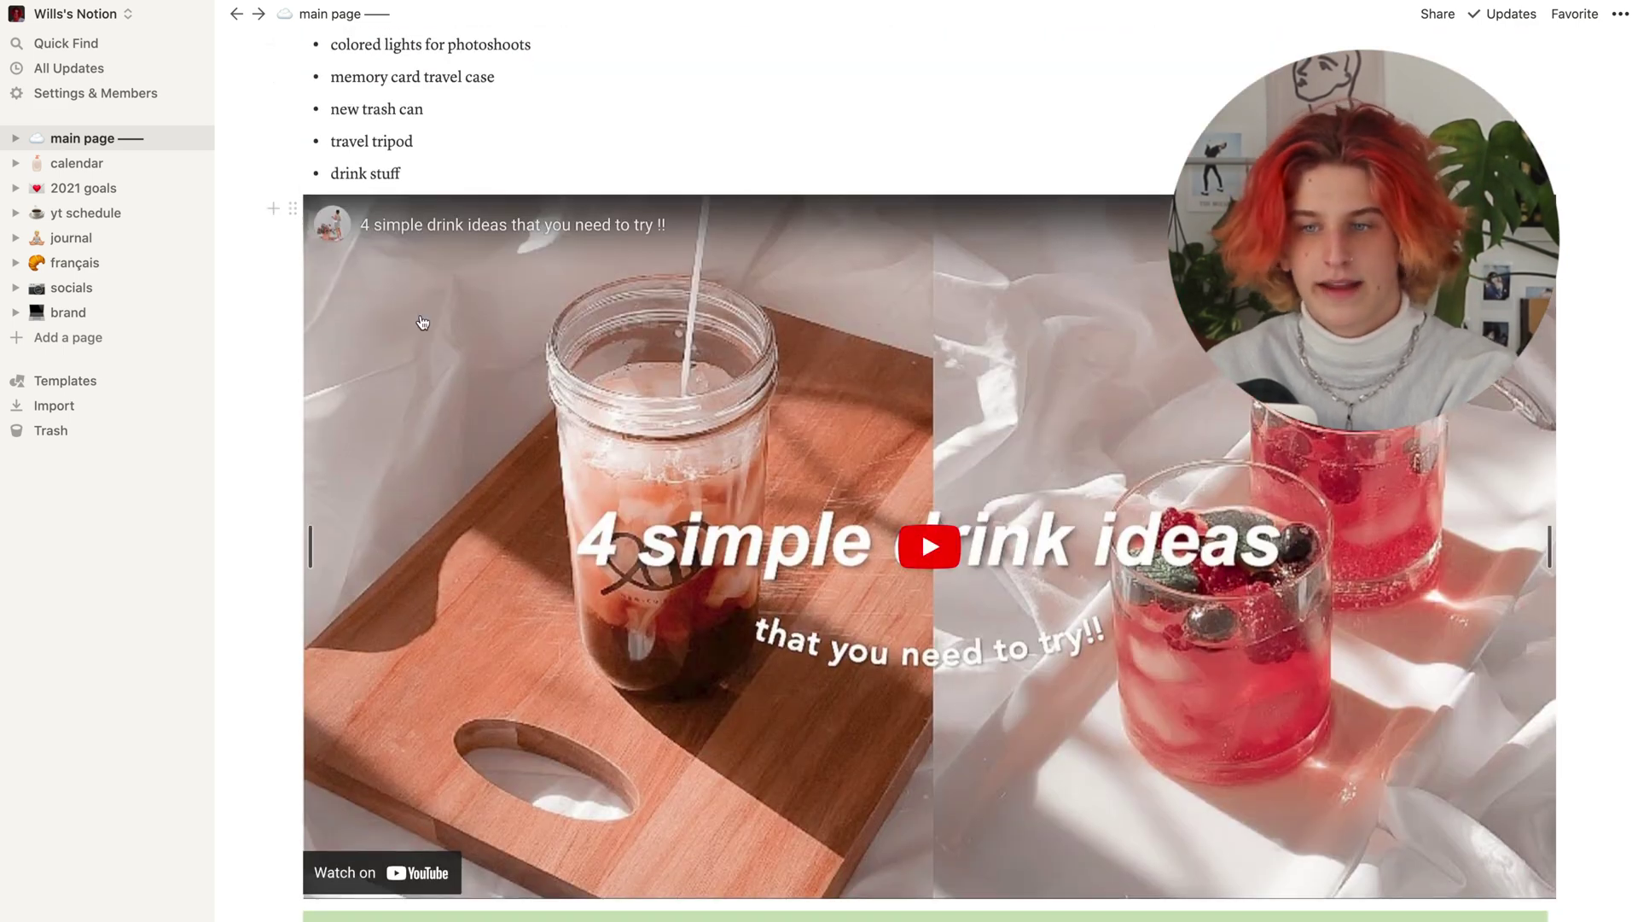
- Play the embedded YouTube video of simple drink ideas on the main page
left_click(962, 531)
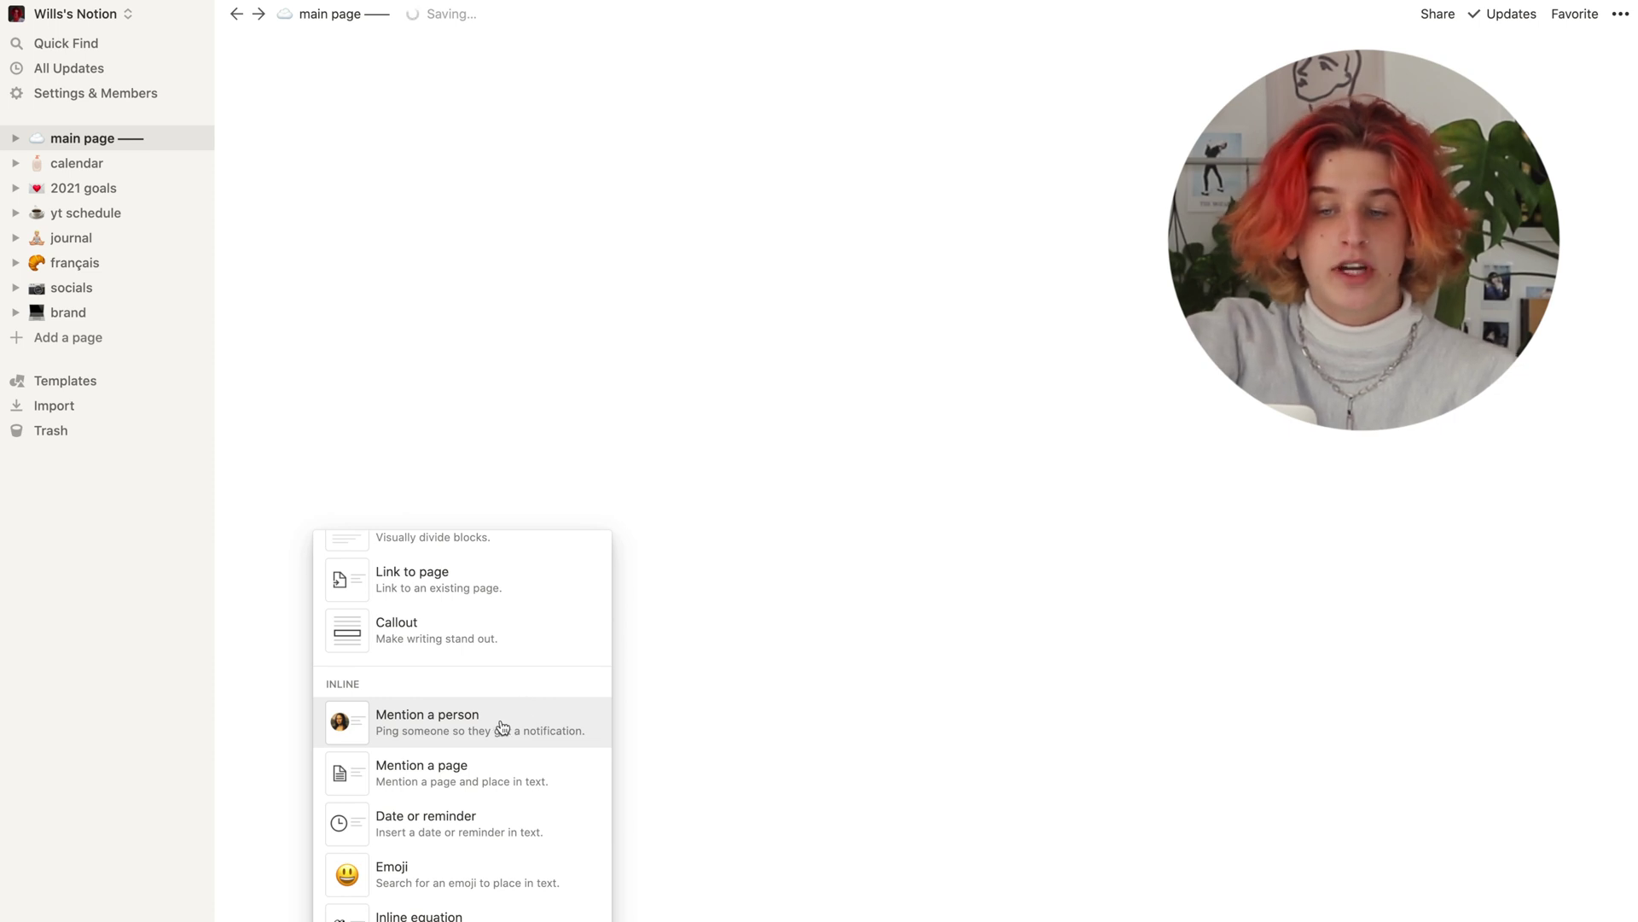
- Insert a mention of the workspace owner in an empty line near the end of the main page and delete it again
left_click(502, 727)
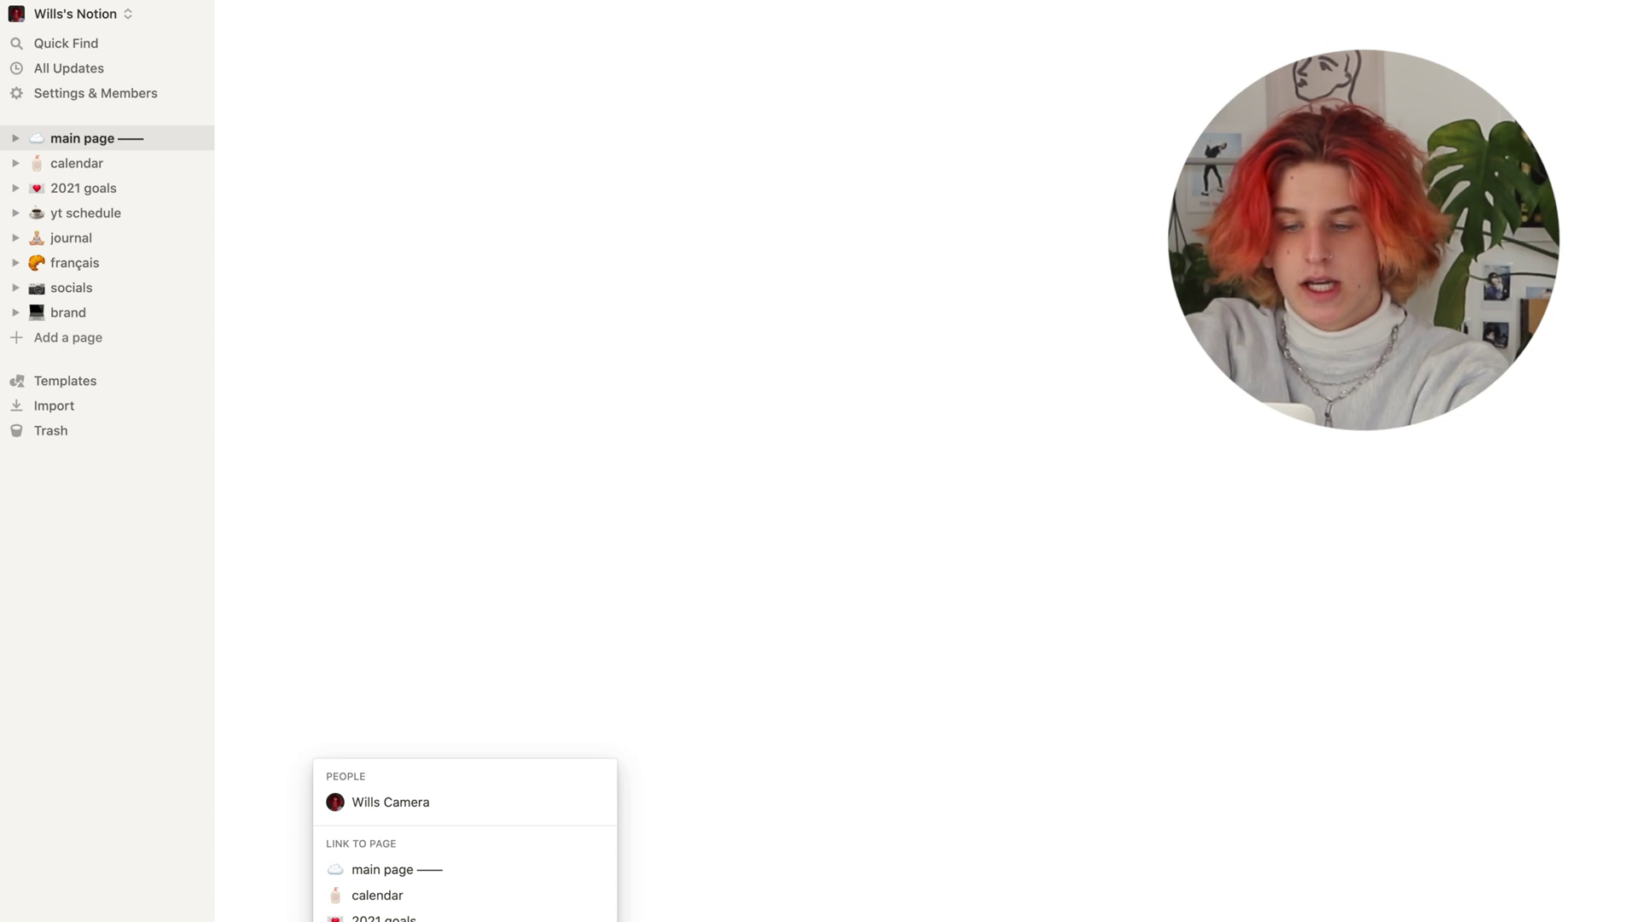
type("willsc")
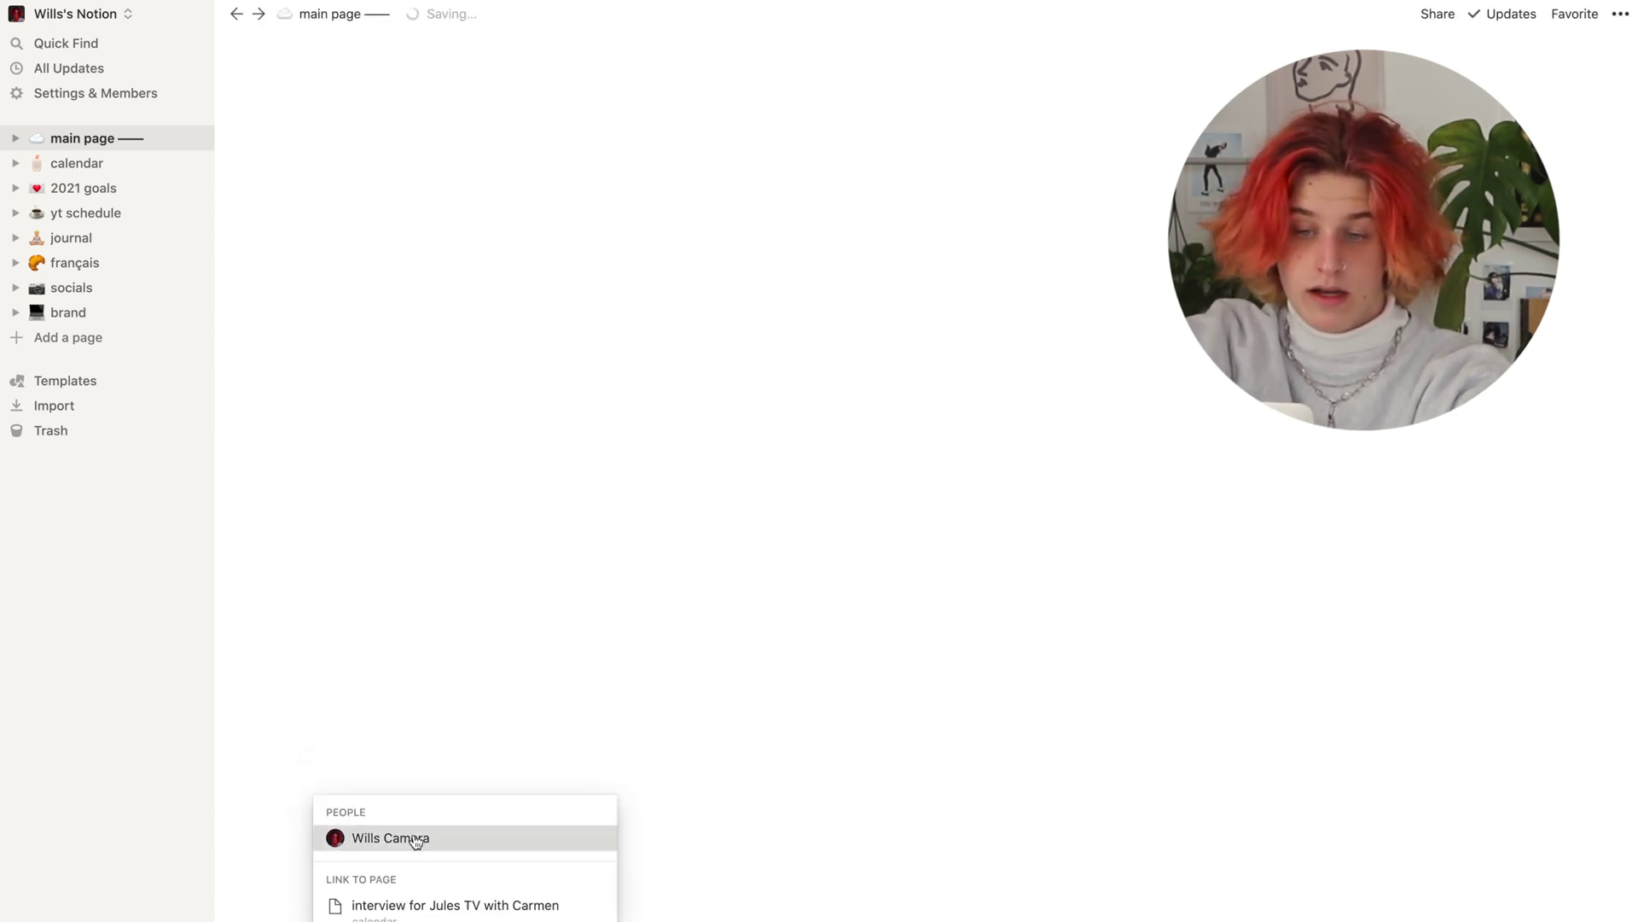
left_click(413, 834)
scroll(925, 475, "down", 1)
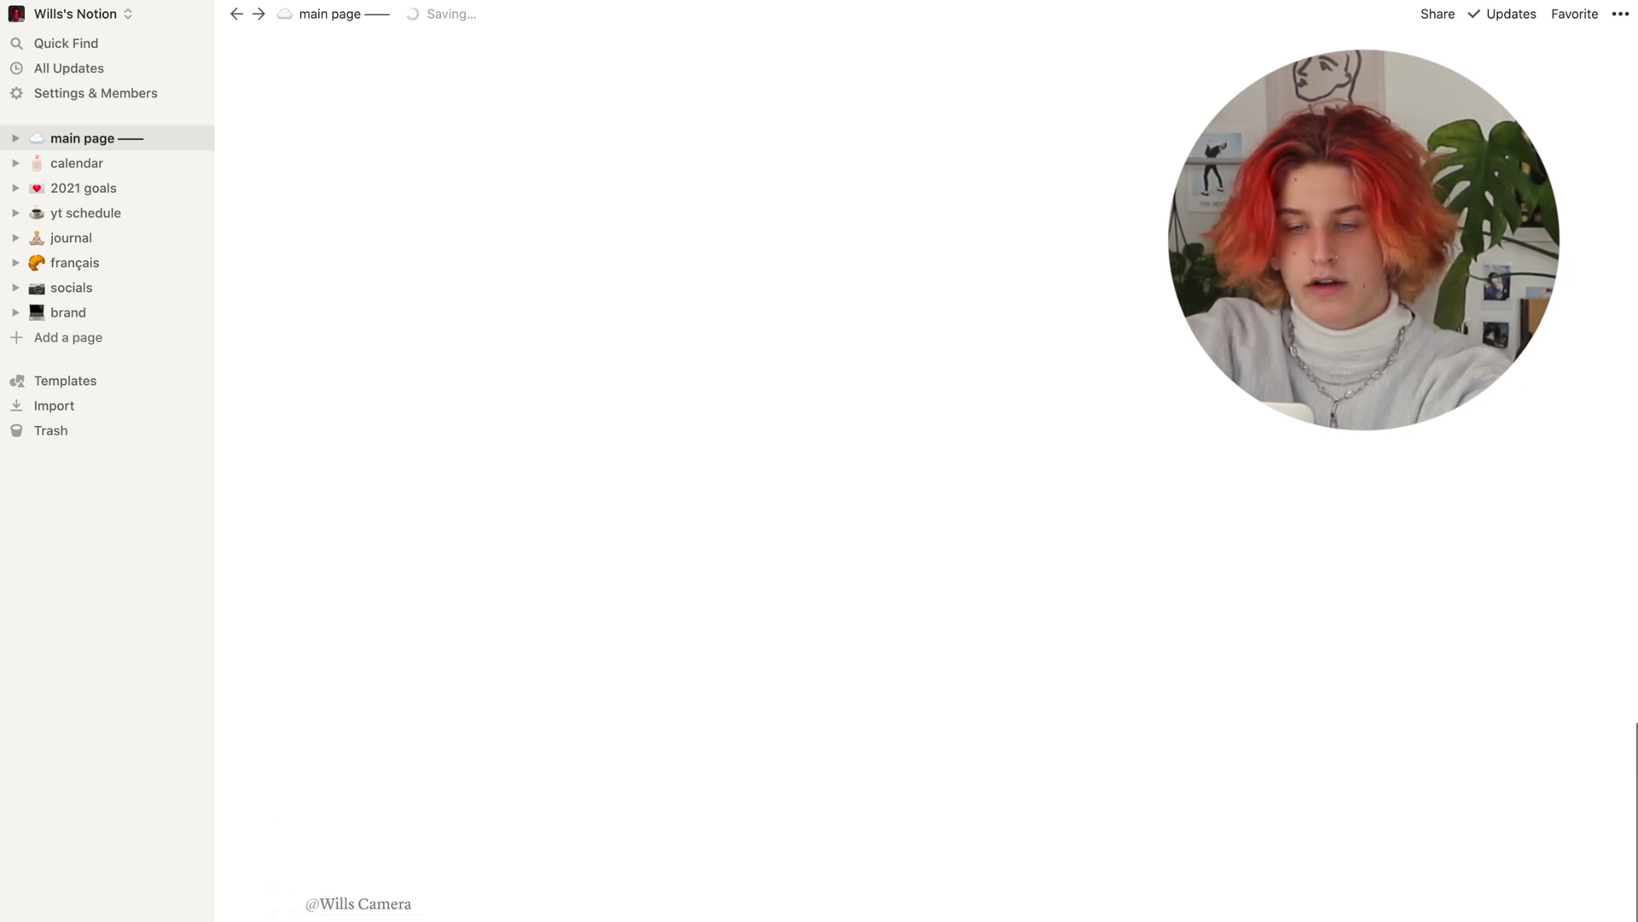
left_click_drag(275, 920, 284, 894)
key("BackSpace")
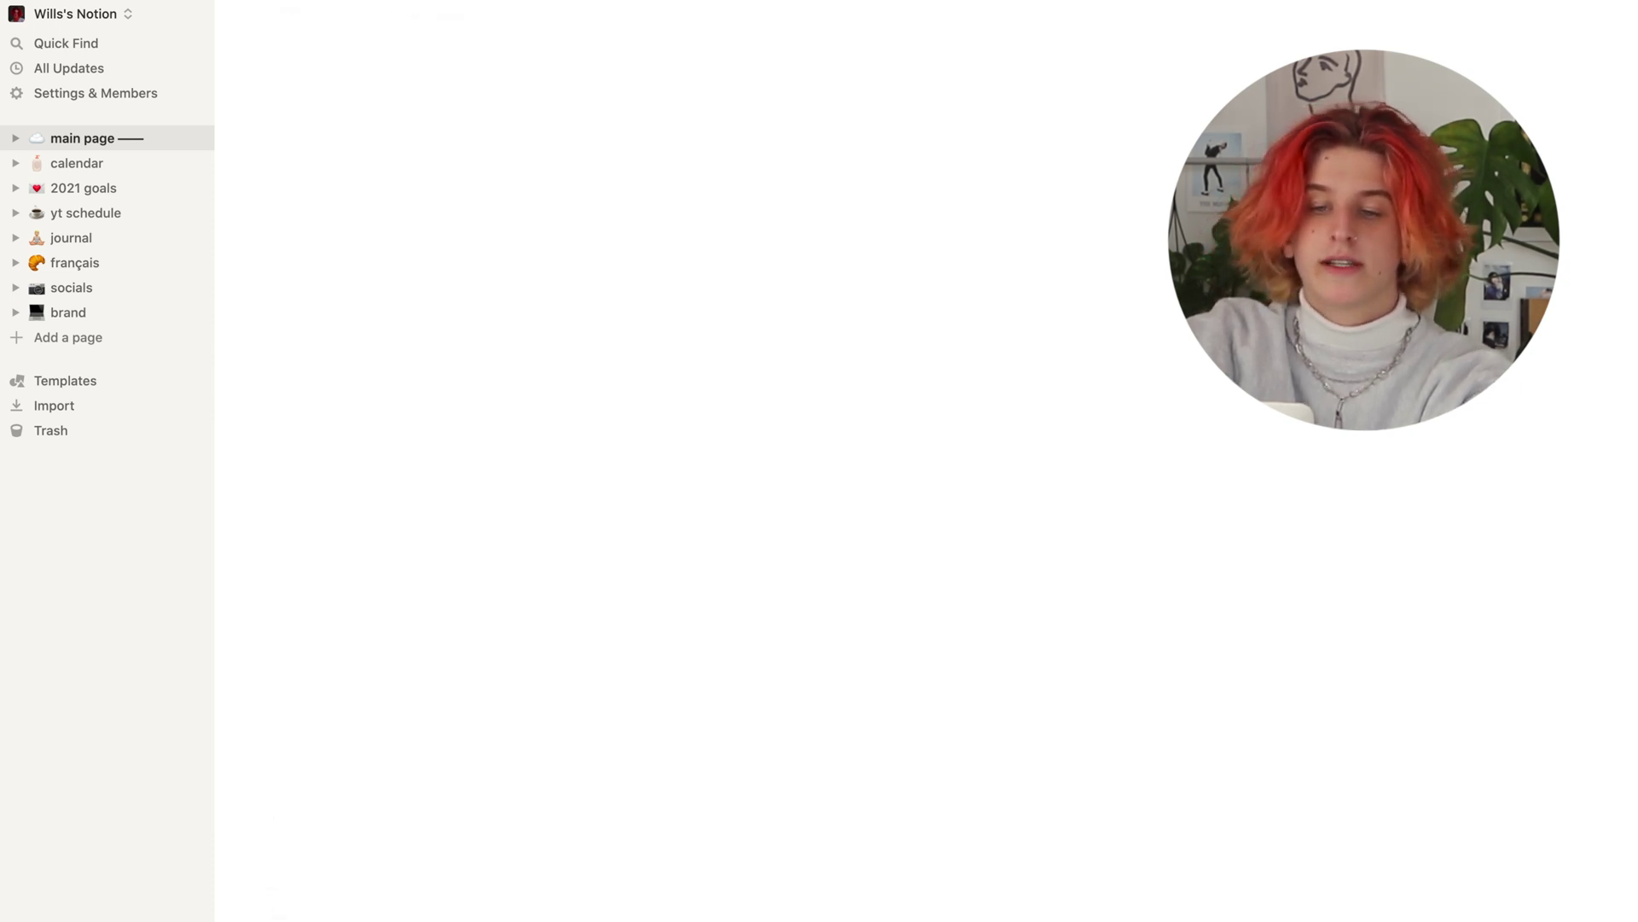
- Look through the available inline, database, media and embed block types from an empty line on the main page
left_click(406, 662)
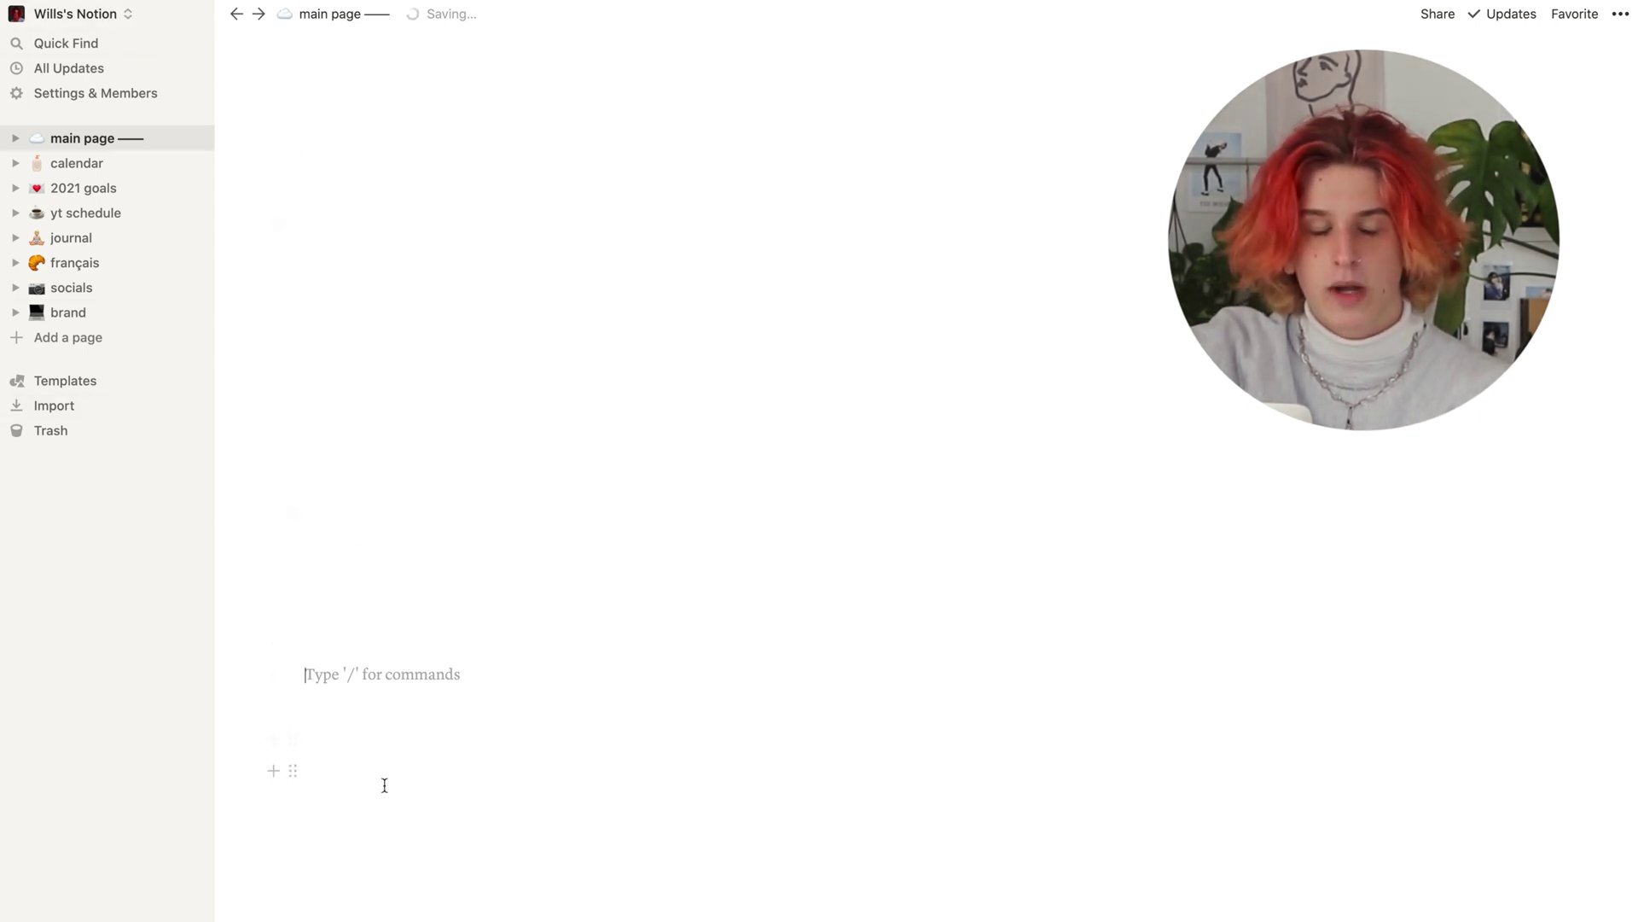
type("/")
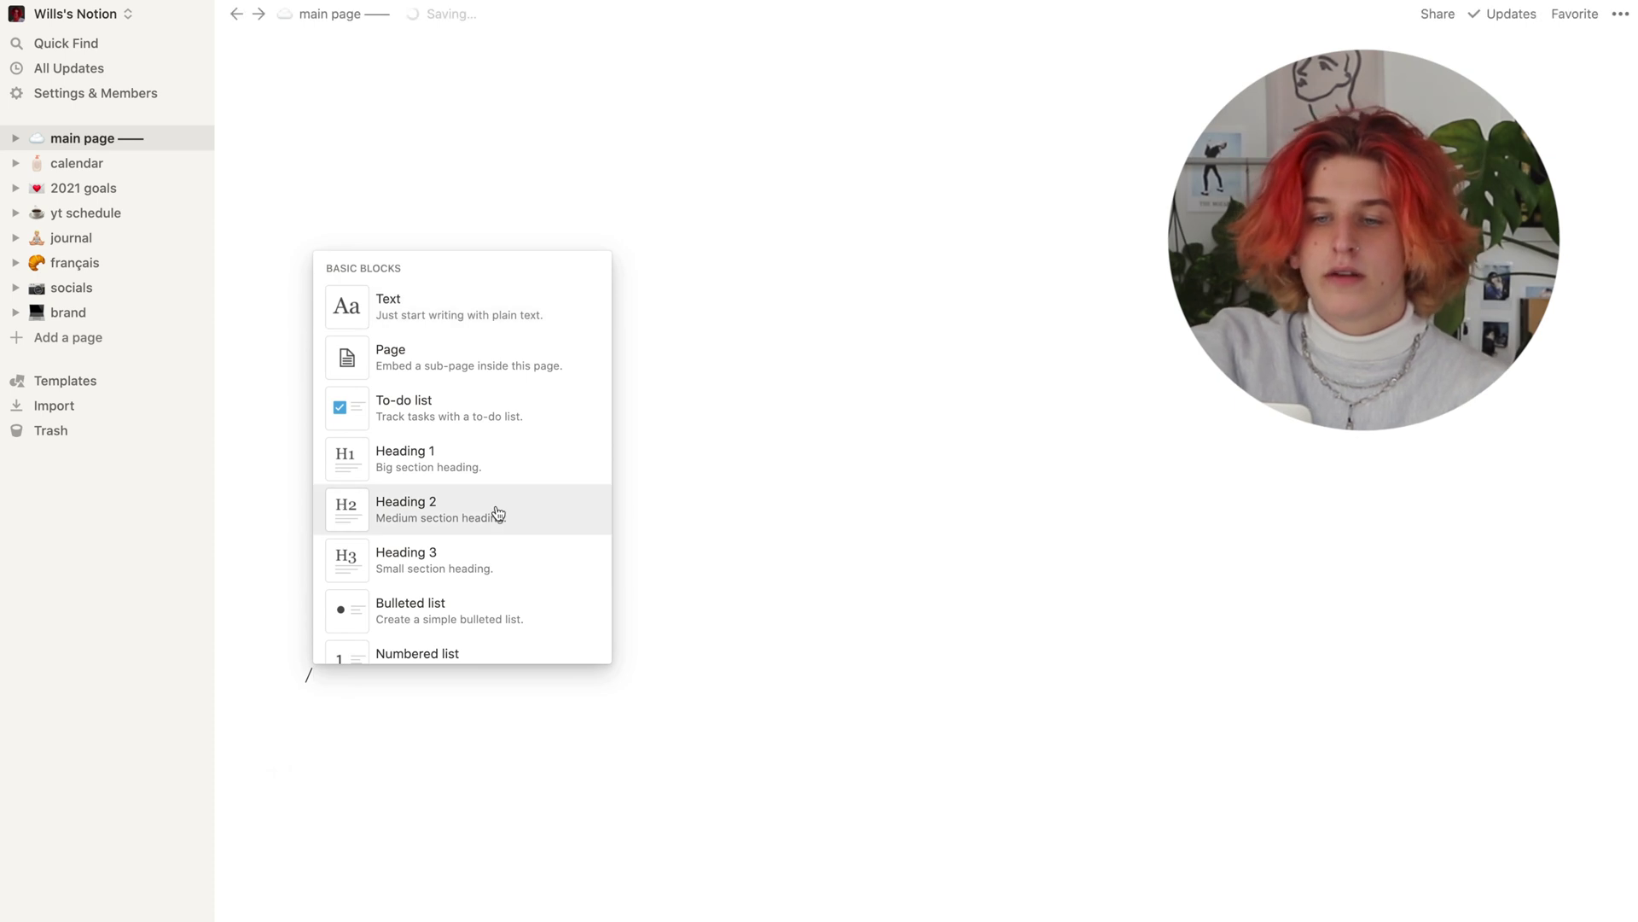
scroll(498, 512, "down", 7)
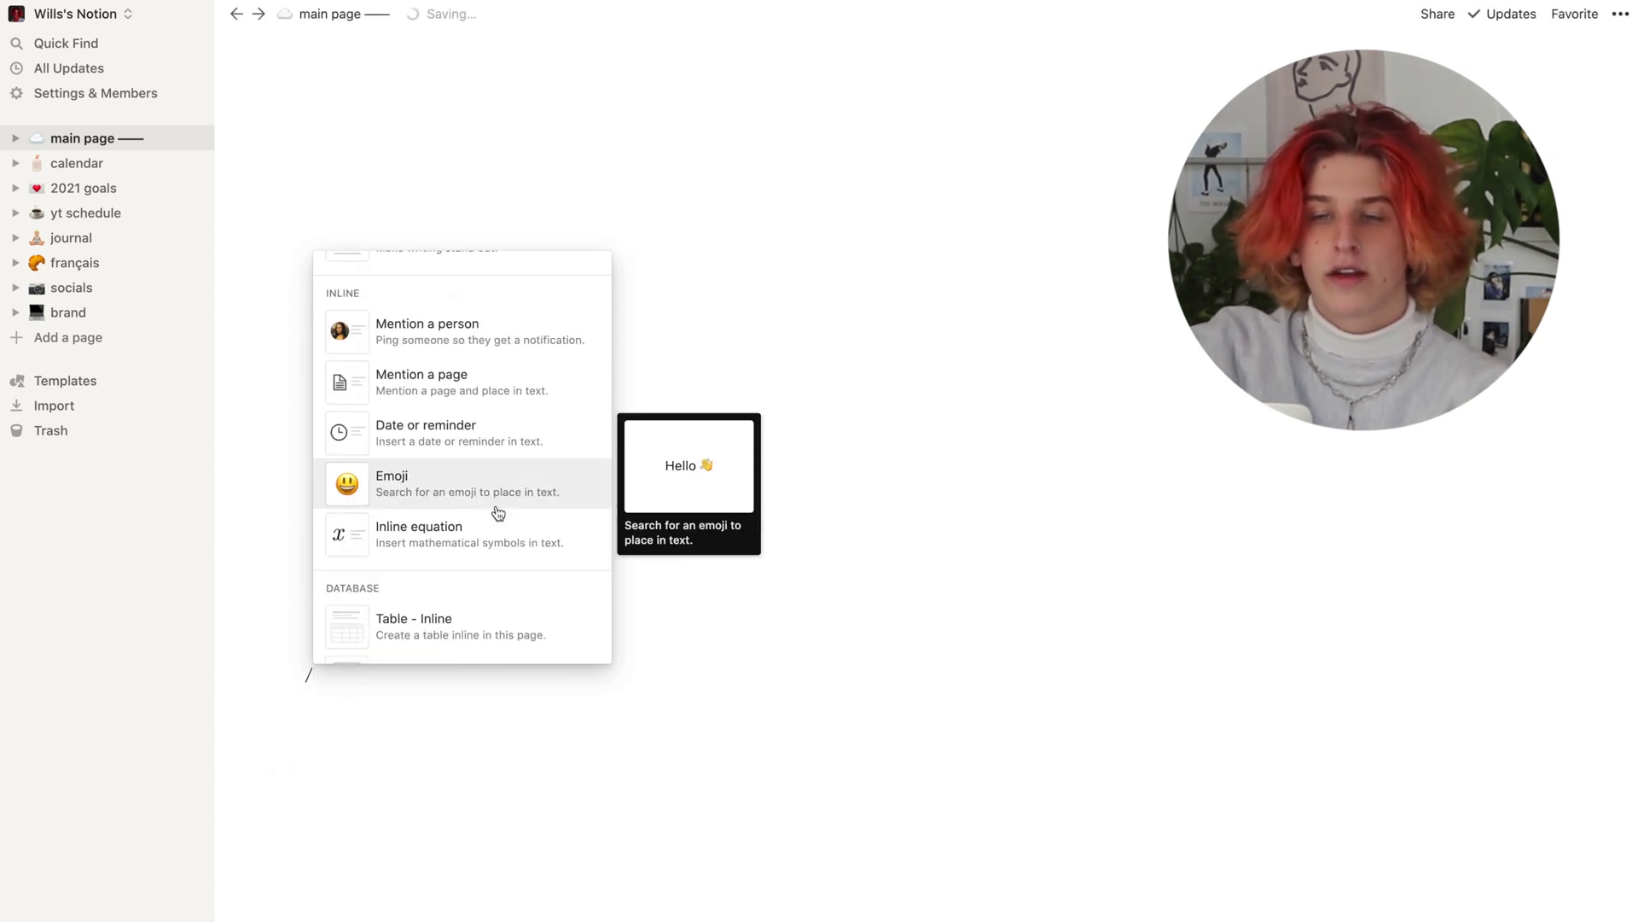
scroll(498, 512, "up", 10)
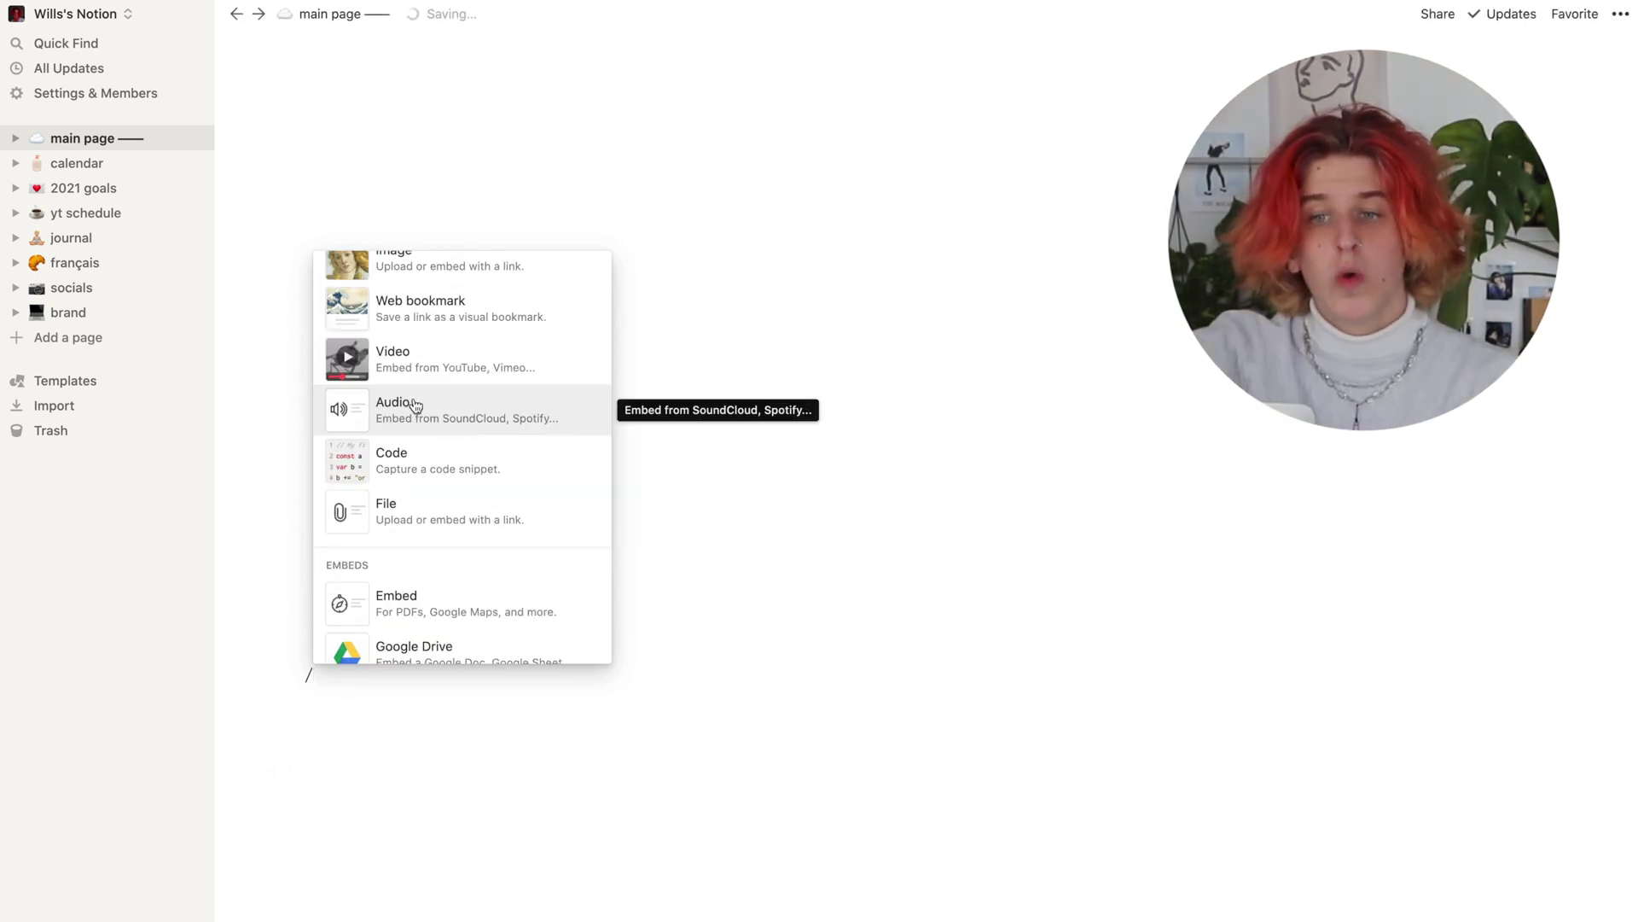
left_click(279, 417)
- Open the français page and look over its Lesson 1 notes, audio recording and embedded worksheet
left_click(73, 263)
scroll(346, 631, "down", 4)
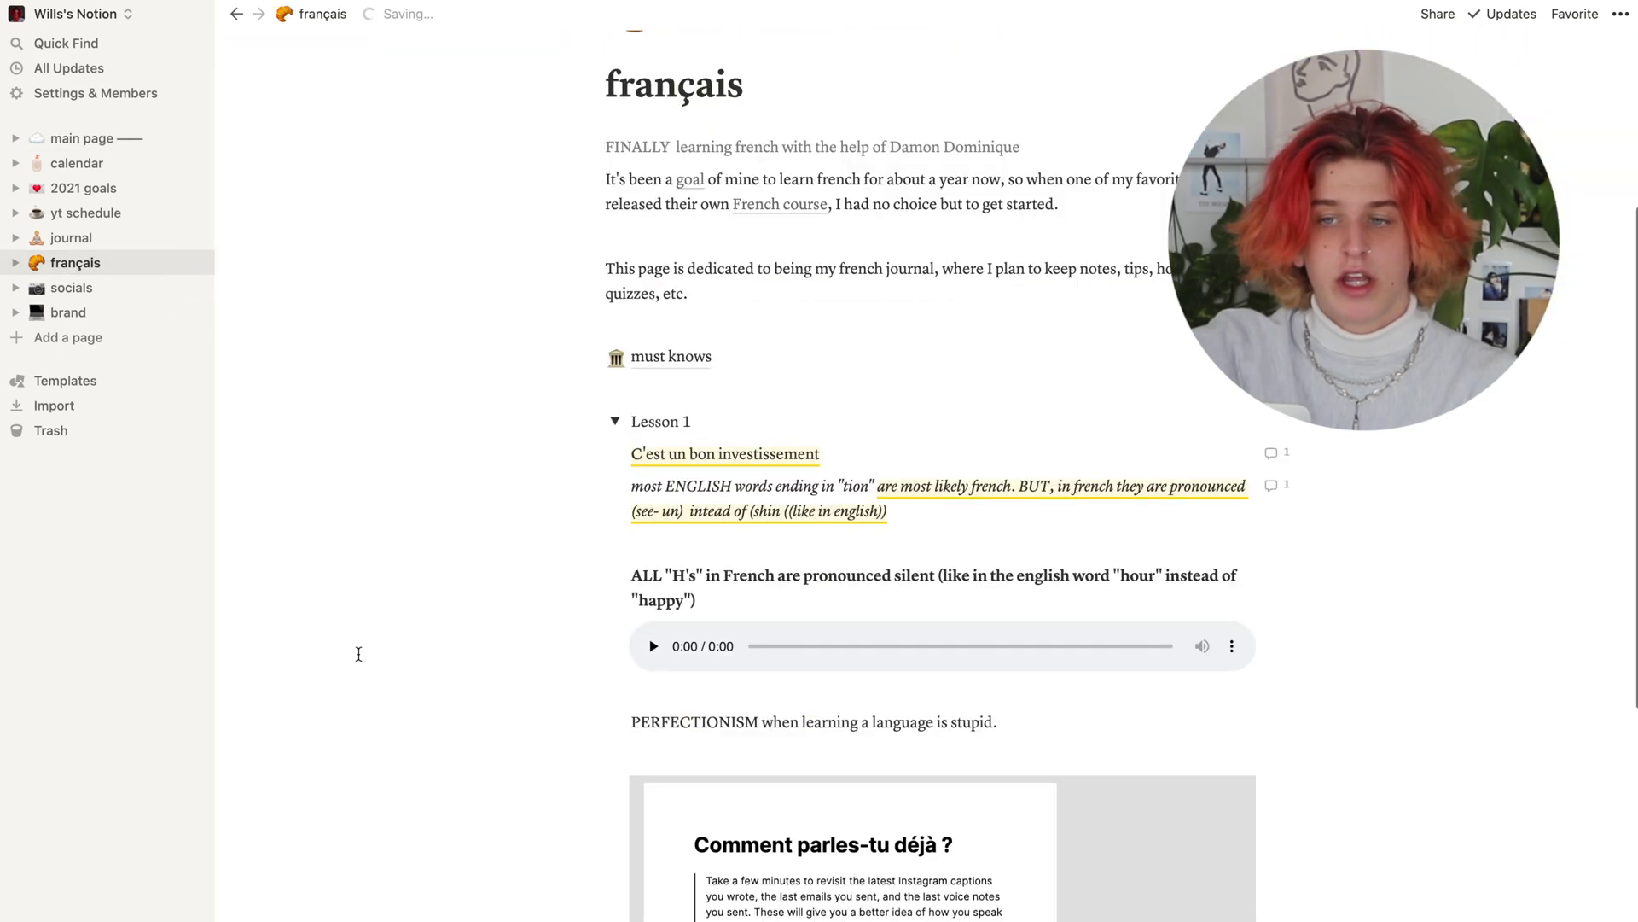
scroll(358, 654, "down", 7)
scroll(358, 654, "up", 5)
scroll(358, 654, "down", 1)
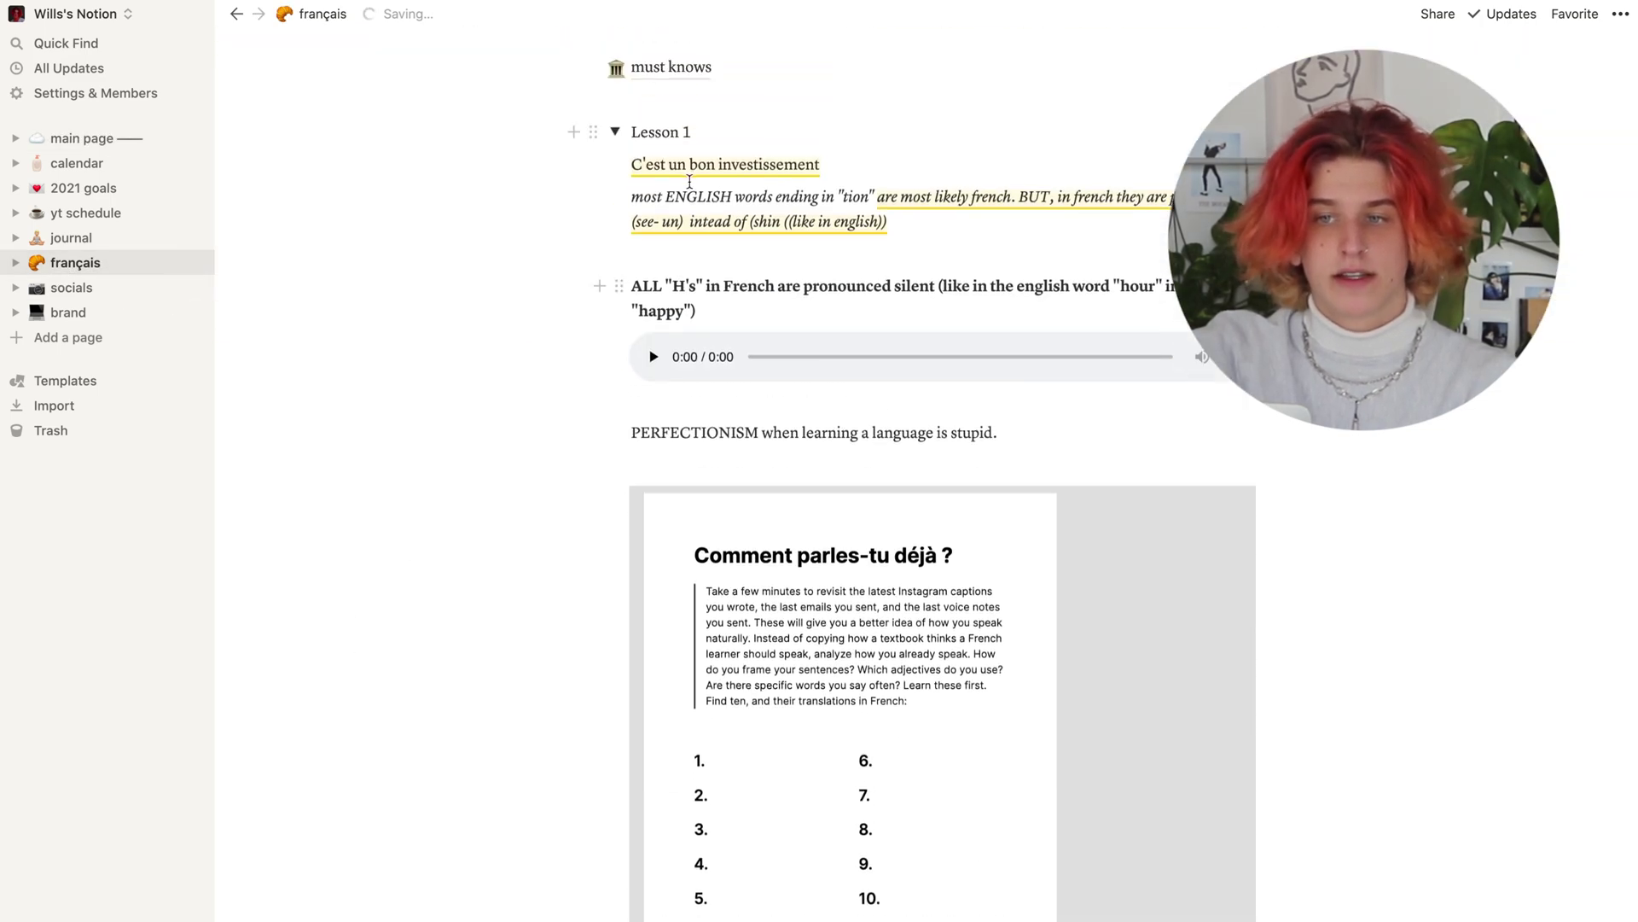
scroll(645, 352, "up", 1)
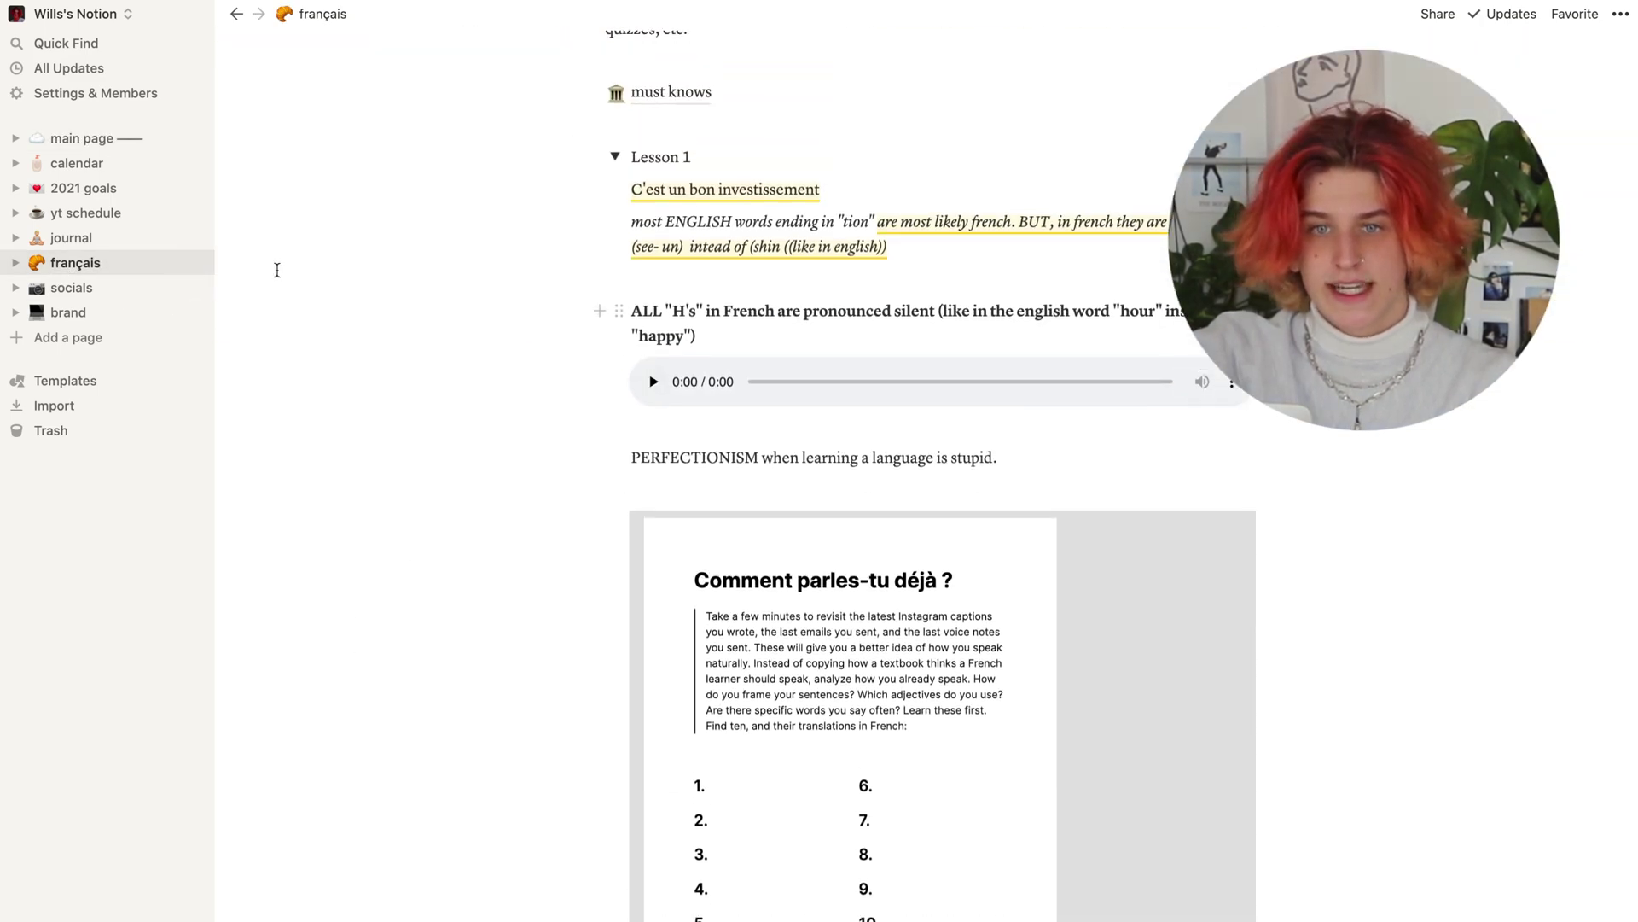
- Go back to the main page and play the audio block below its title
left_click(114, 144)
left_click(329, 501)
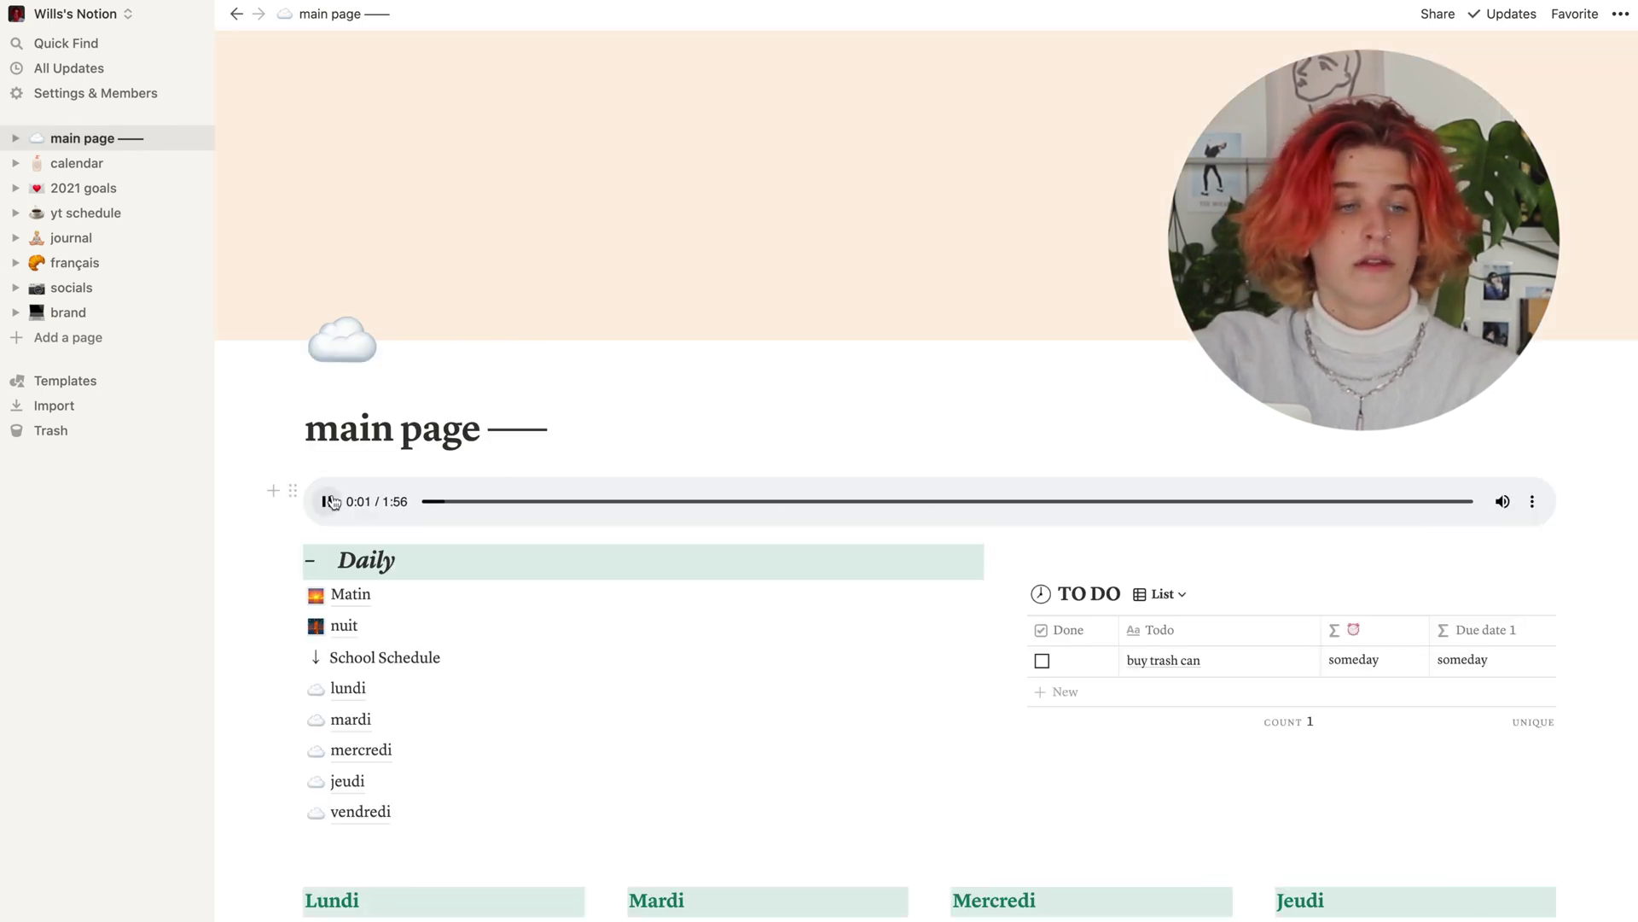
- Reopen the français page and play the Lesson 1 recording about the silent H in French
left_click(77, 264)
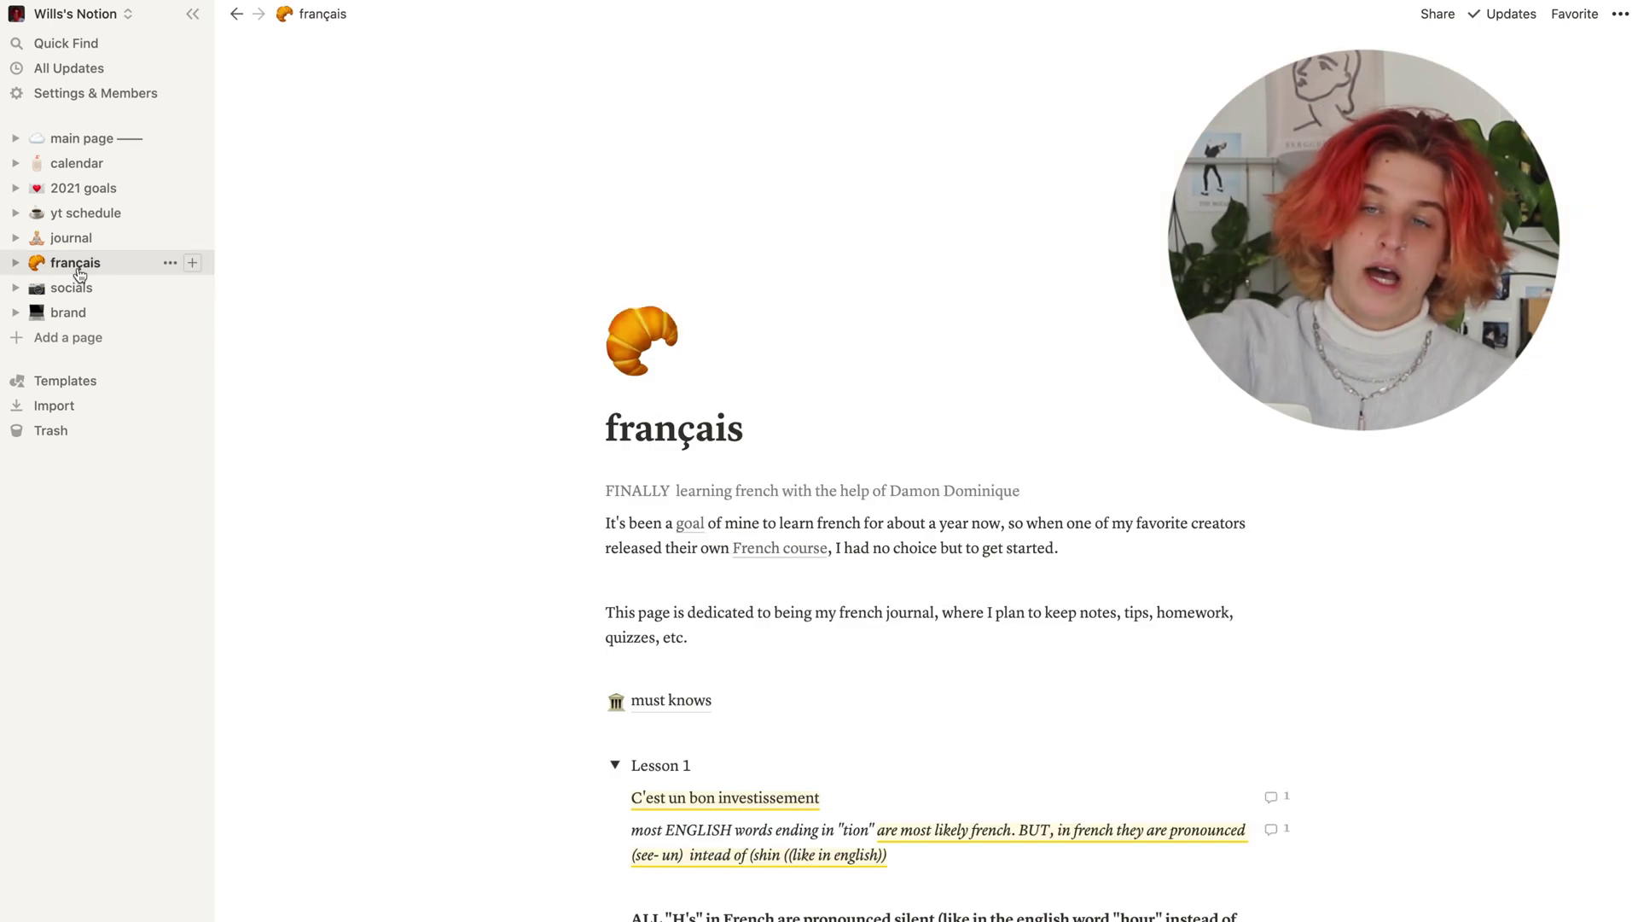
scroll(674, 220, "down", 2)
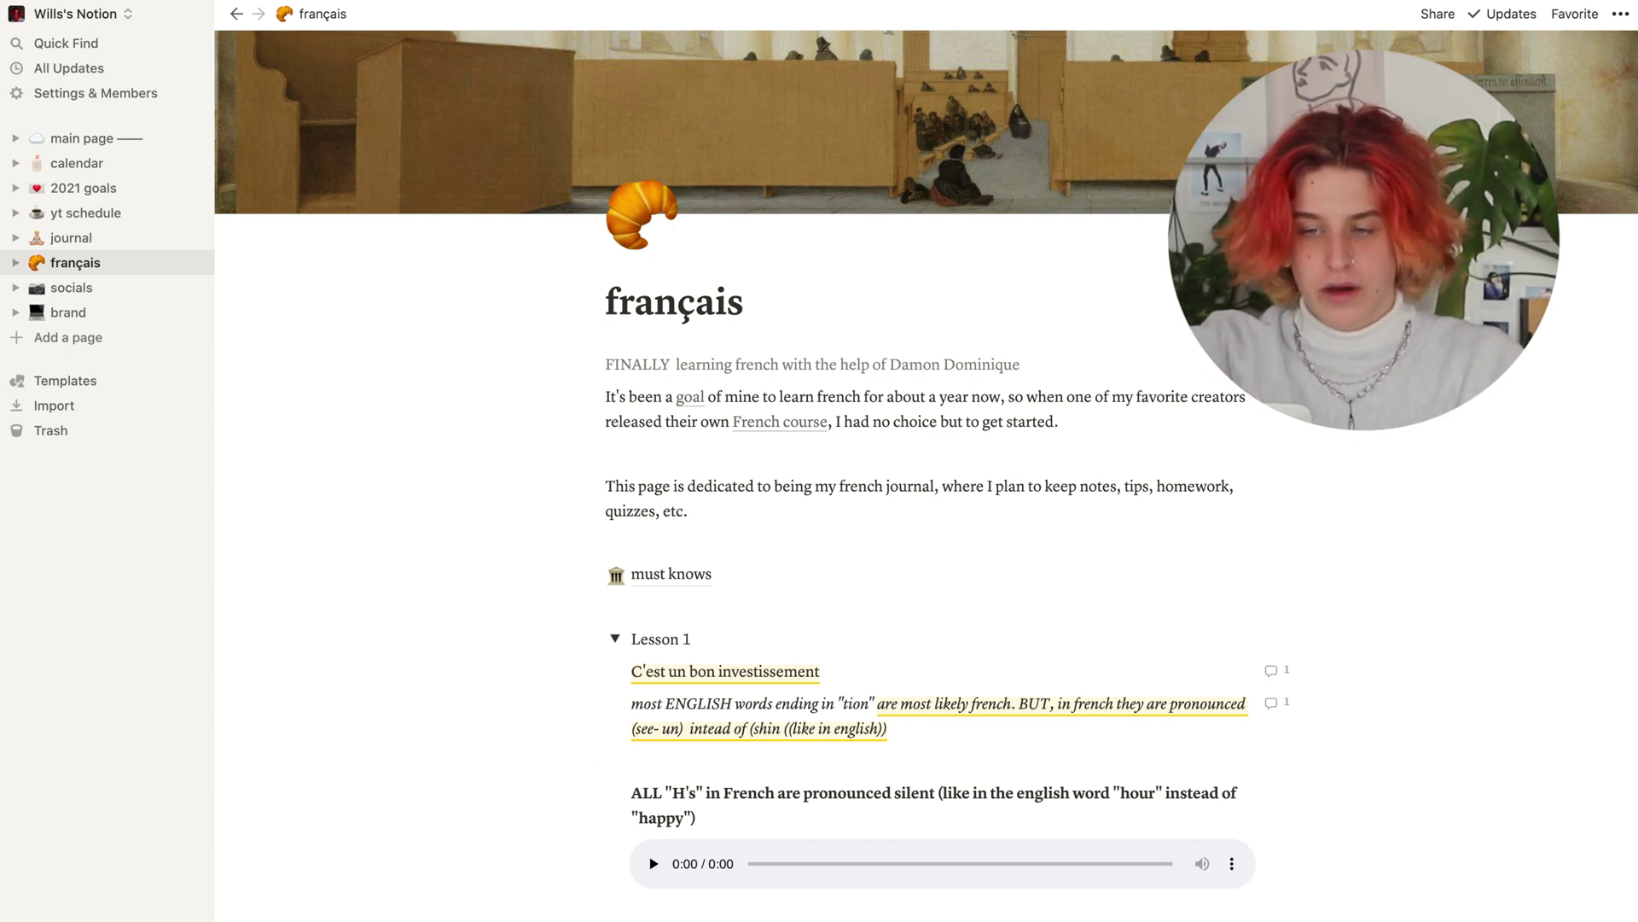
left_click(654, 864)
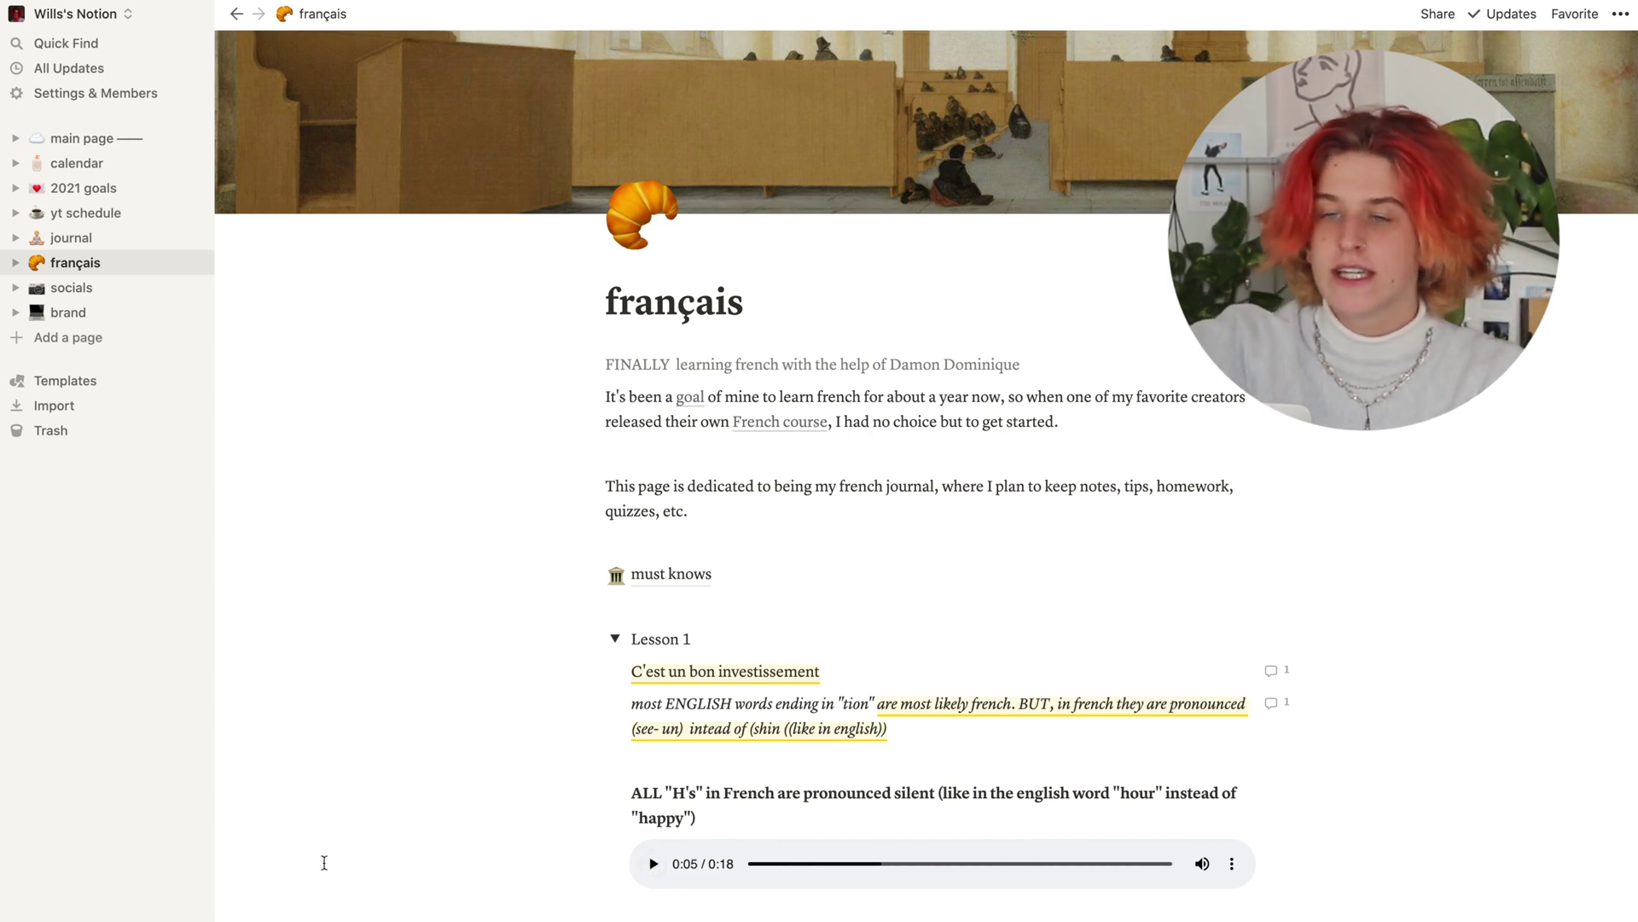
- Return to the main page and browse the database, media and embed block types from an empty line below the WEEKLY list
left_click(85, 138)
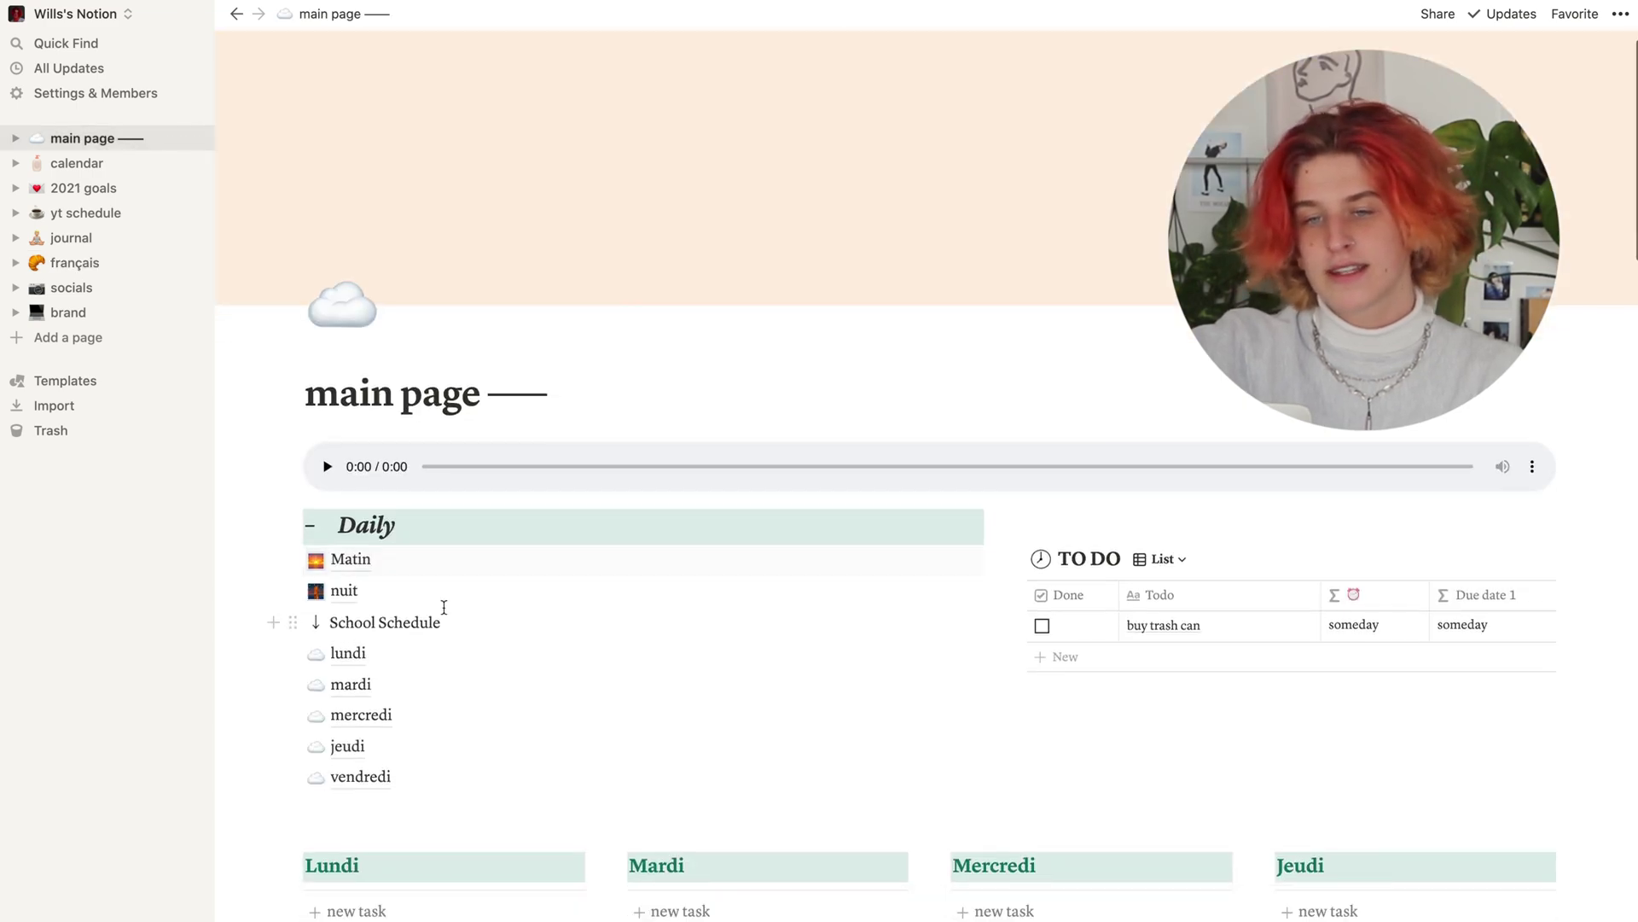
scroll(443, 607, "down", 20)
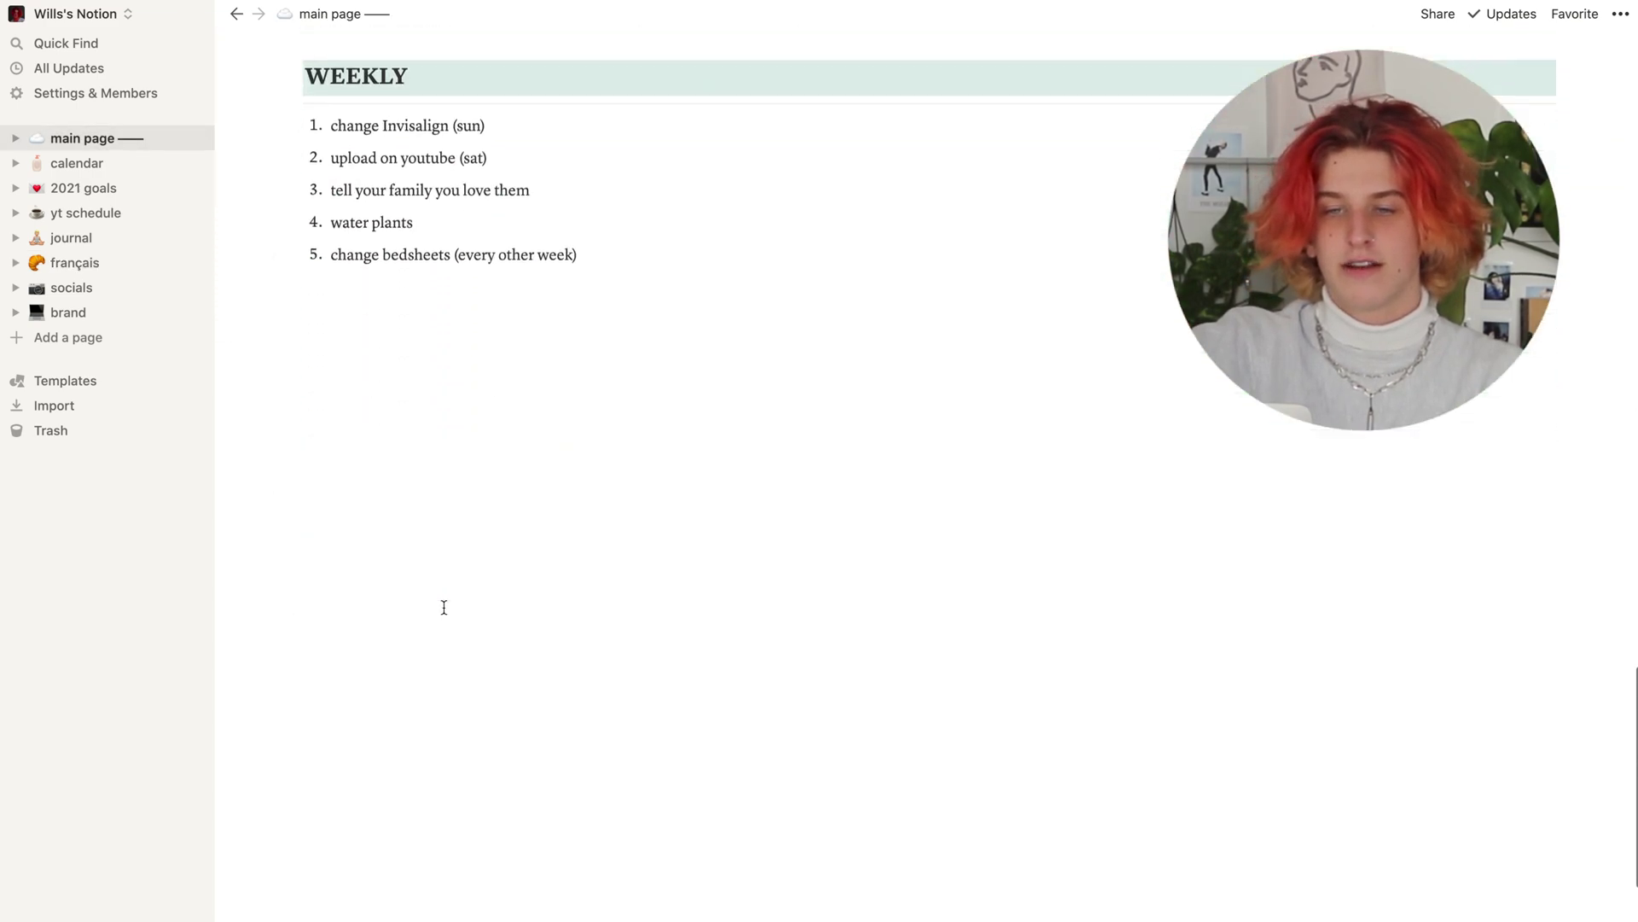
scroll(444, 607, "down", 5)
left_click(431, 680)
type("/")
left_click(411, 703)
key("BackSpace")
key("BackSpace")
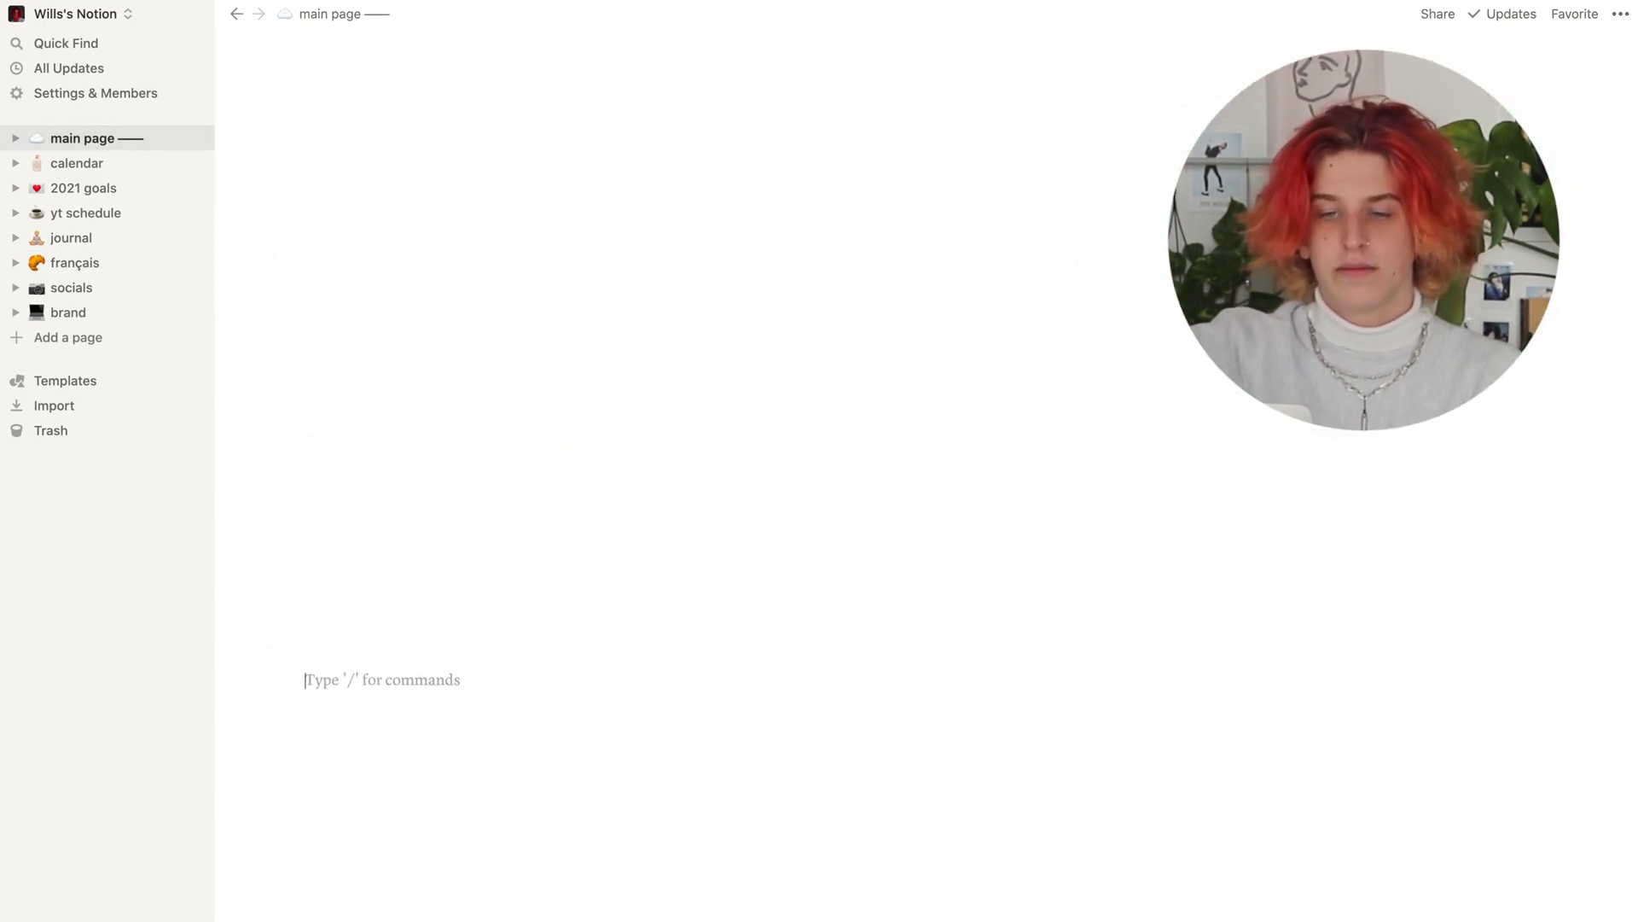
type("/")
scroll(389, 511, "down", 15)
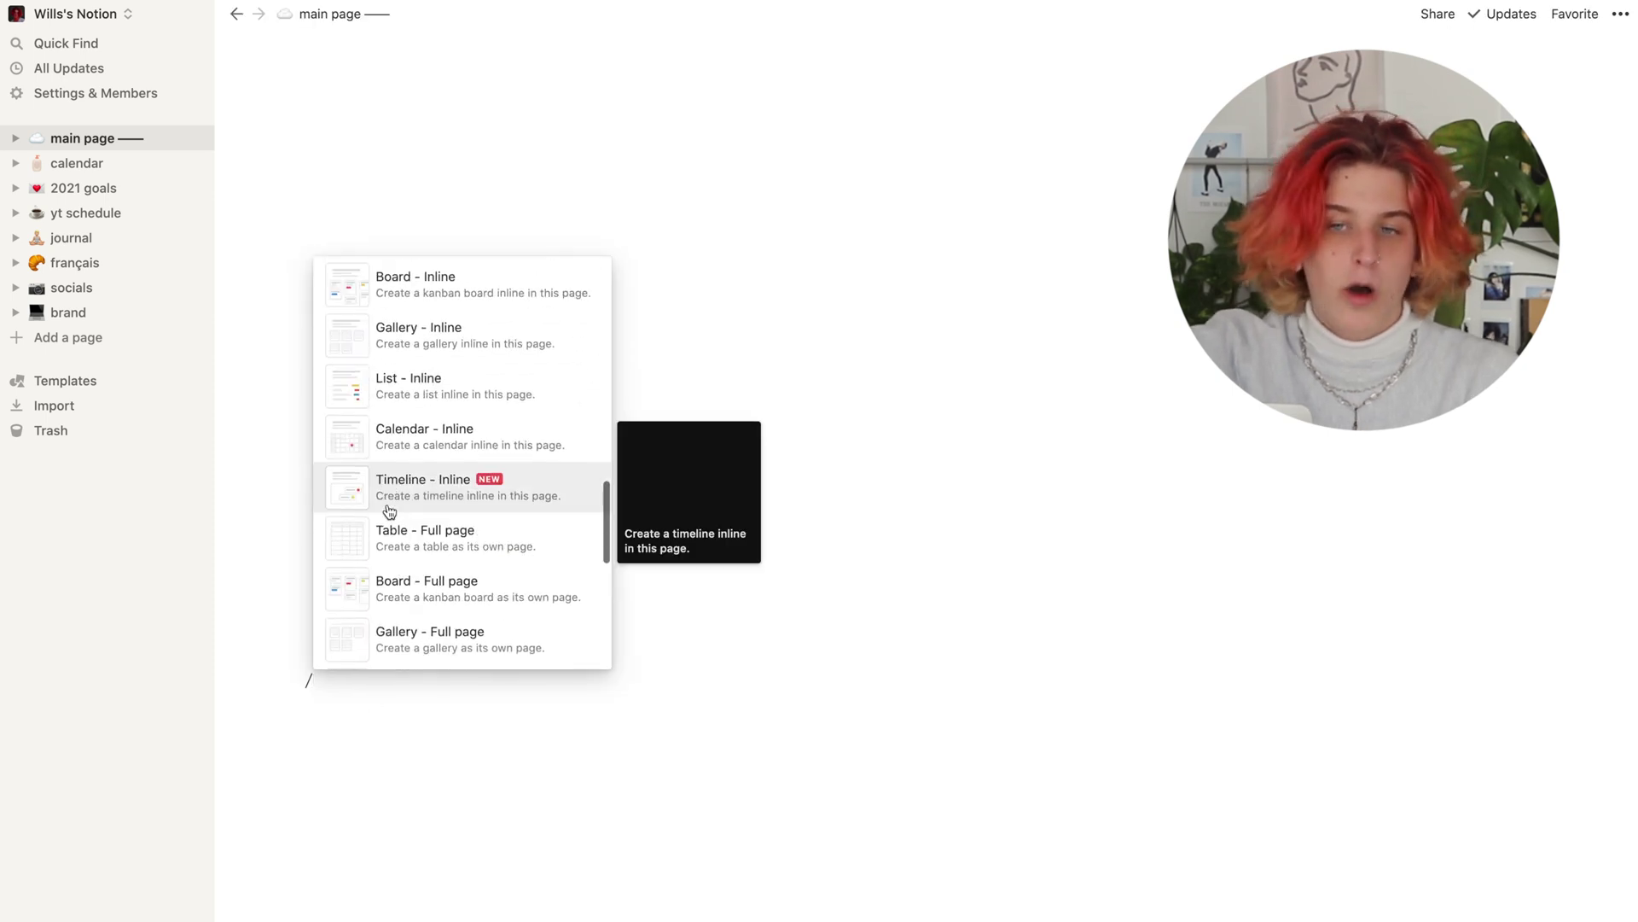
scroll(389, 510, "down", 8)
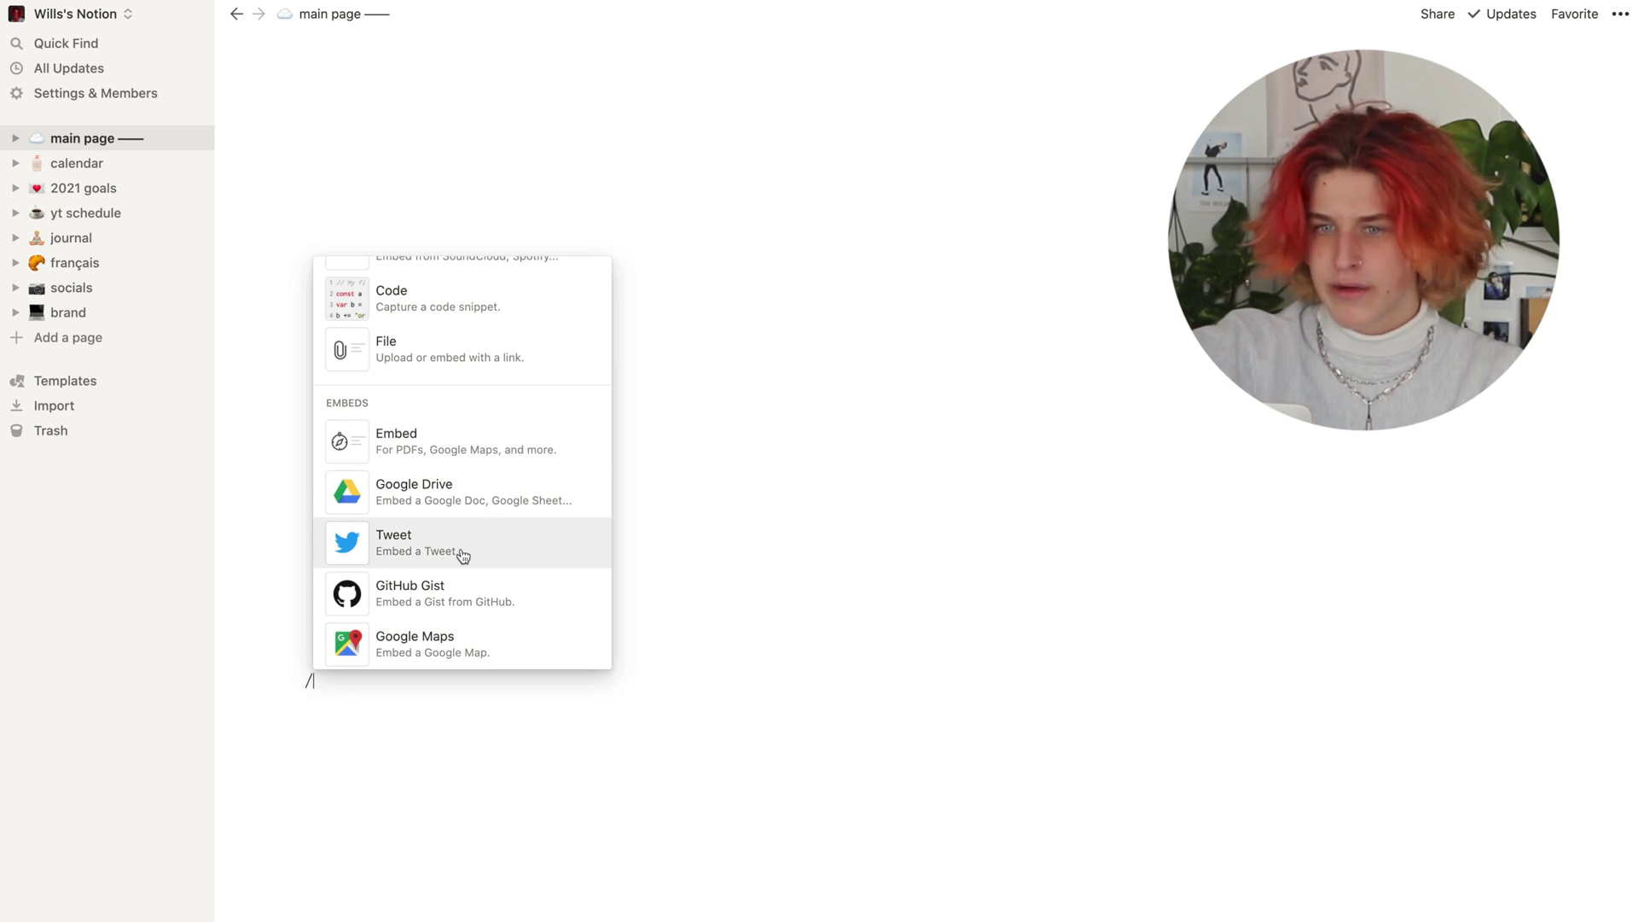
scroll(462, 555, "down", 4)
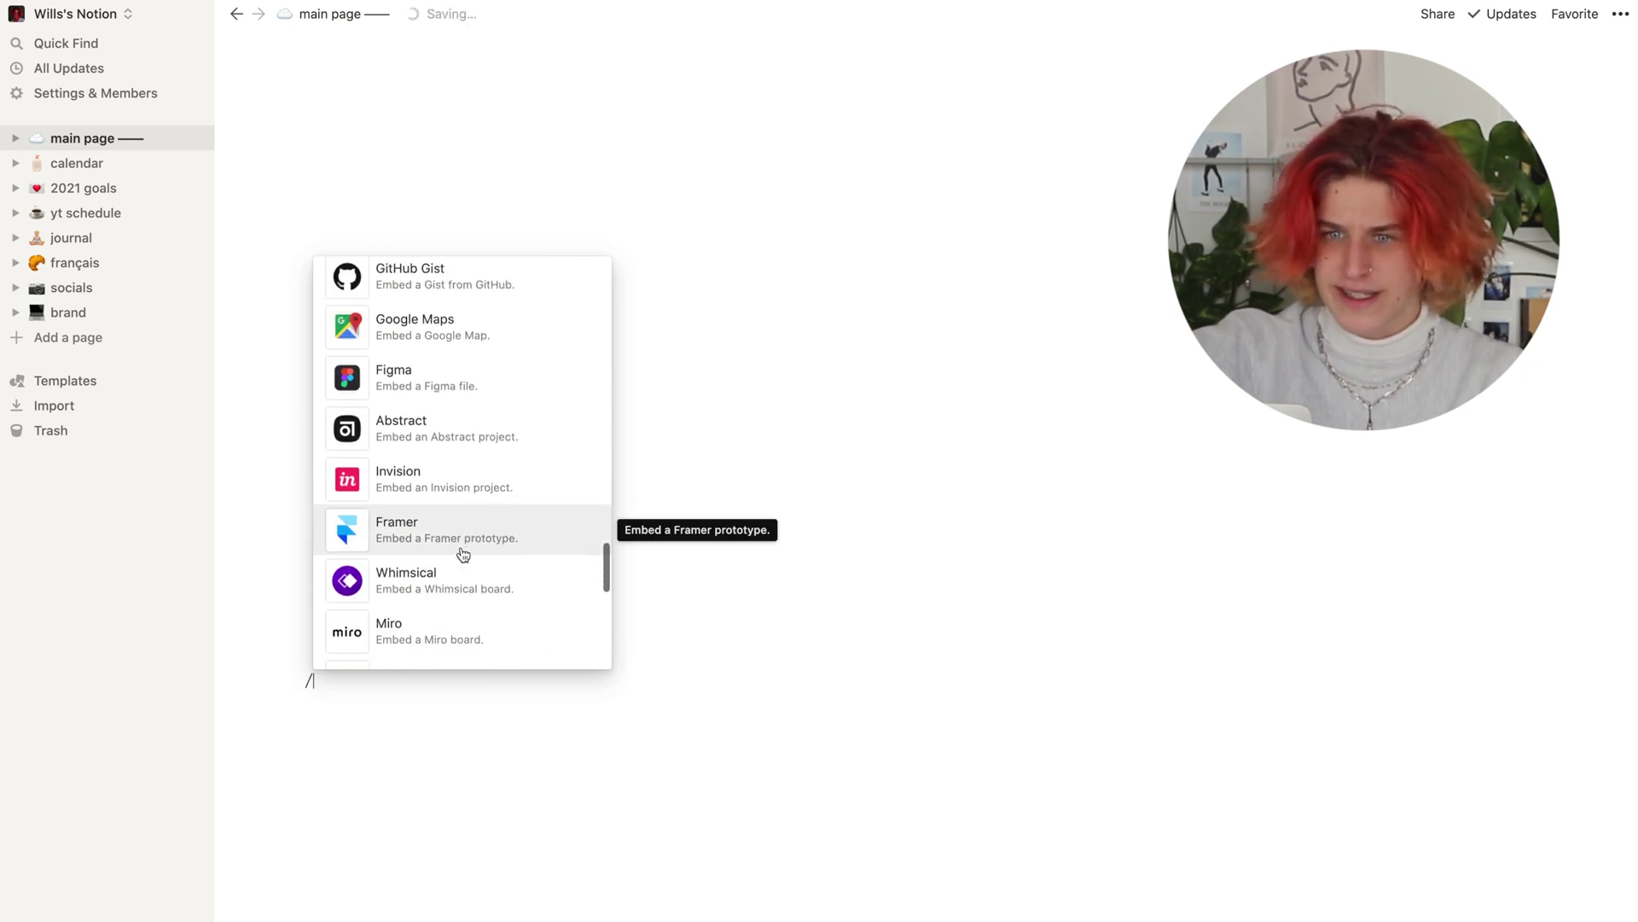
scroll(462, 555, "down", 5)
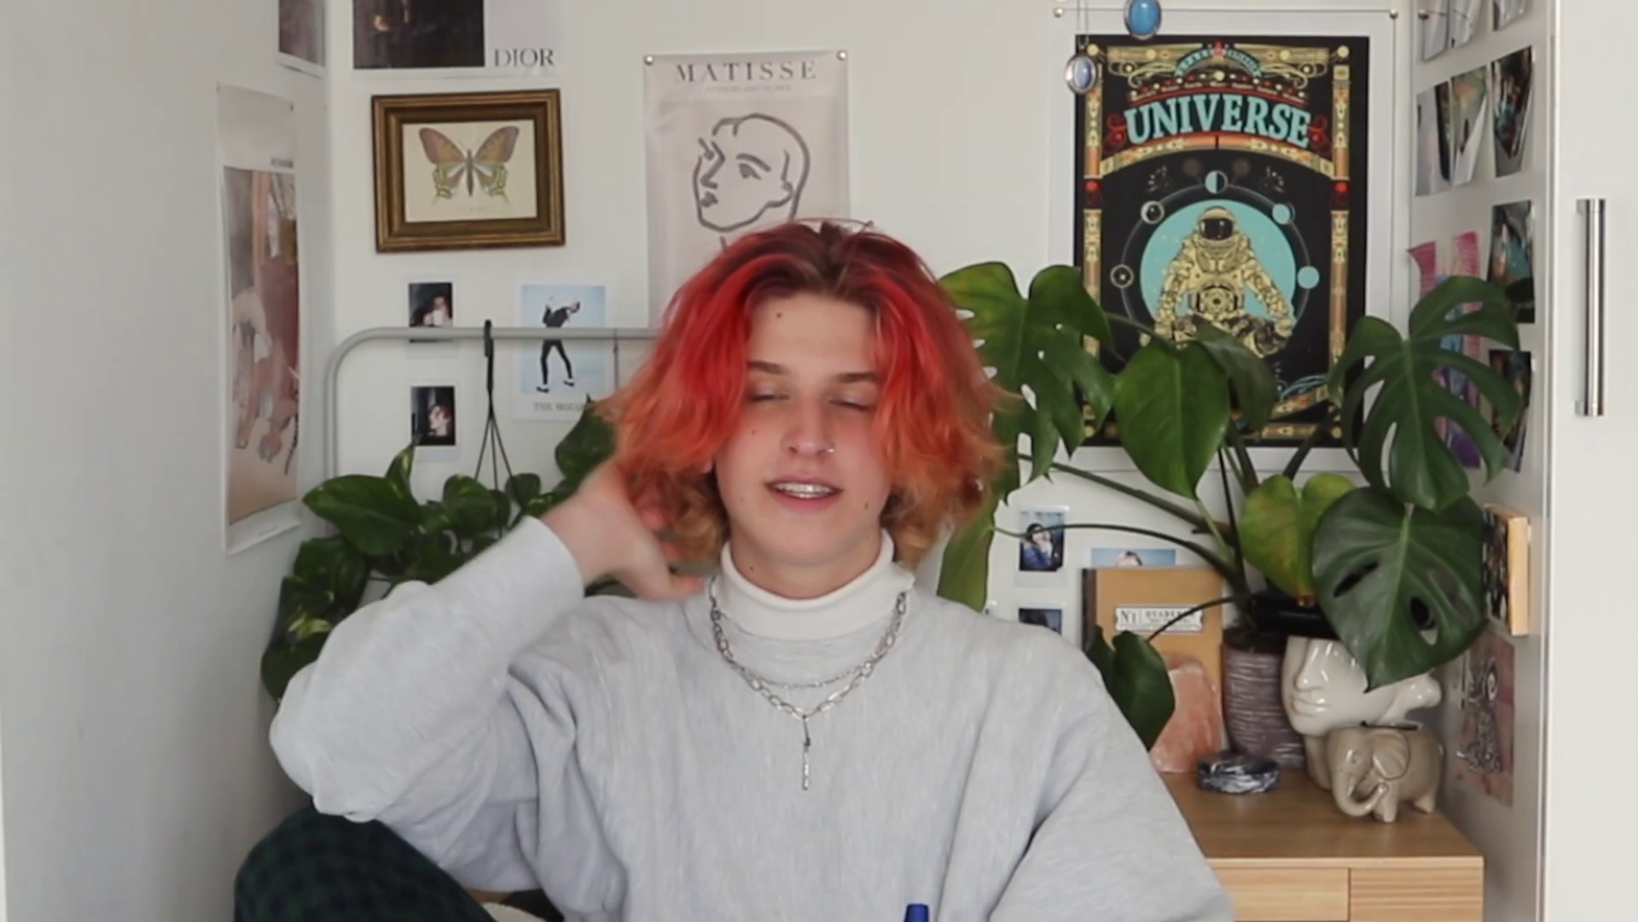